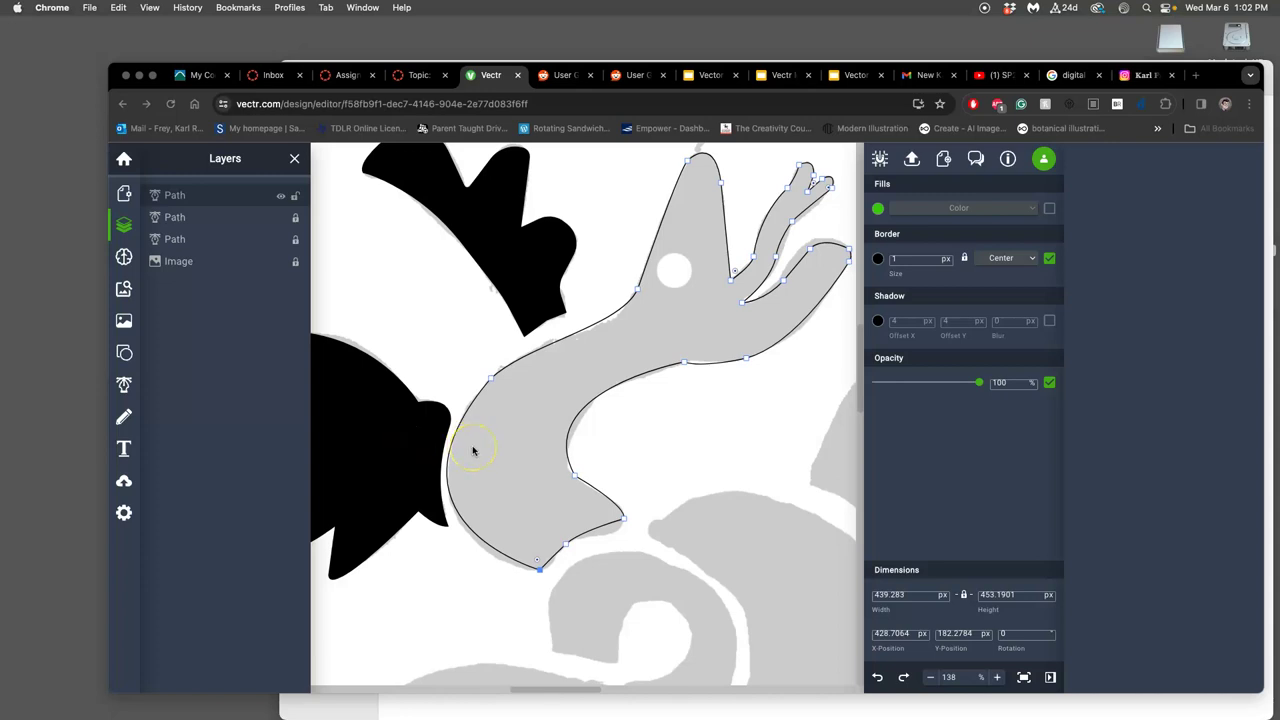
Reshape the inner point's curve handles on the neck's lower edge to follow the sketch
{"action": "scroll", "coordinate": [745, 240], "scroll_direction": "right", "scroll_amount": 5}
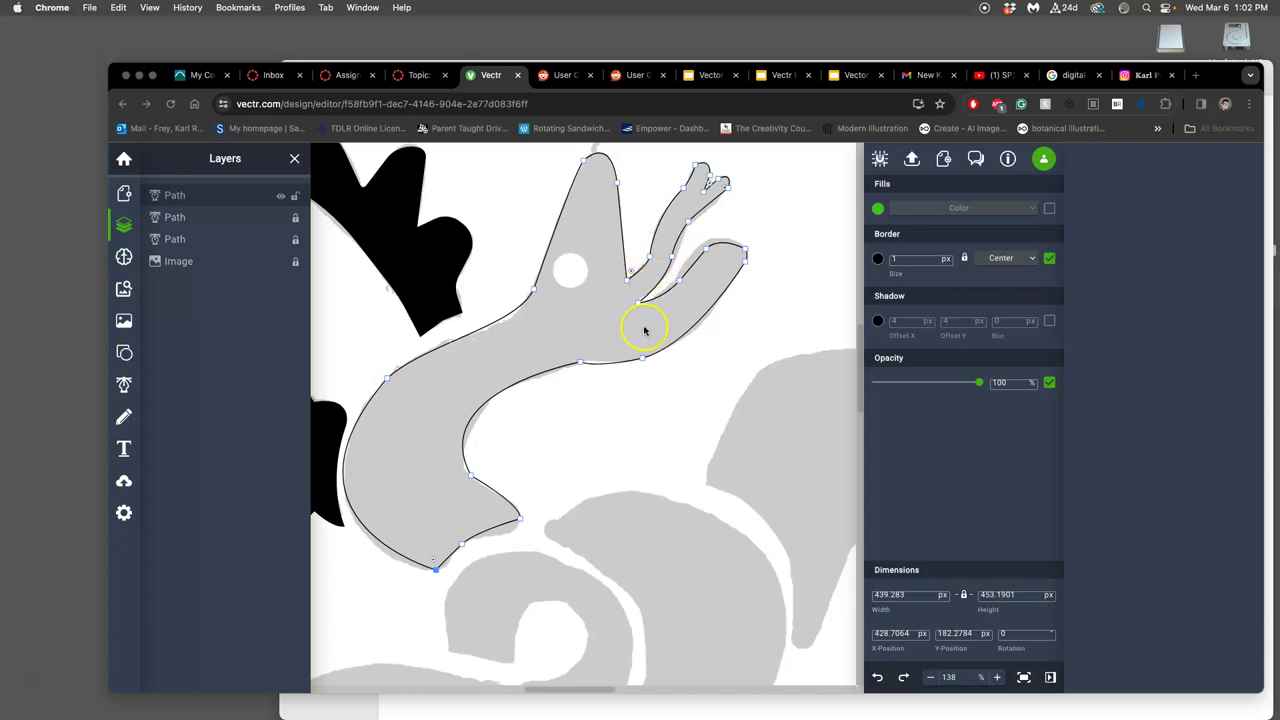
{"action": "scroll", "coordinate": [646, 326], "scroll_direction": "left", "scroll_amount": 3}
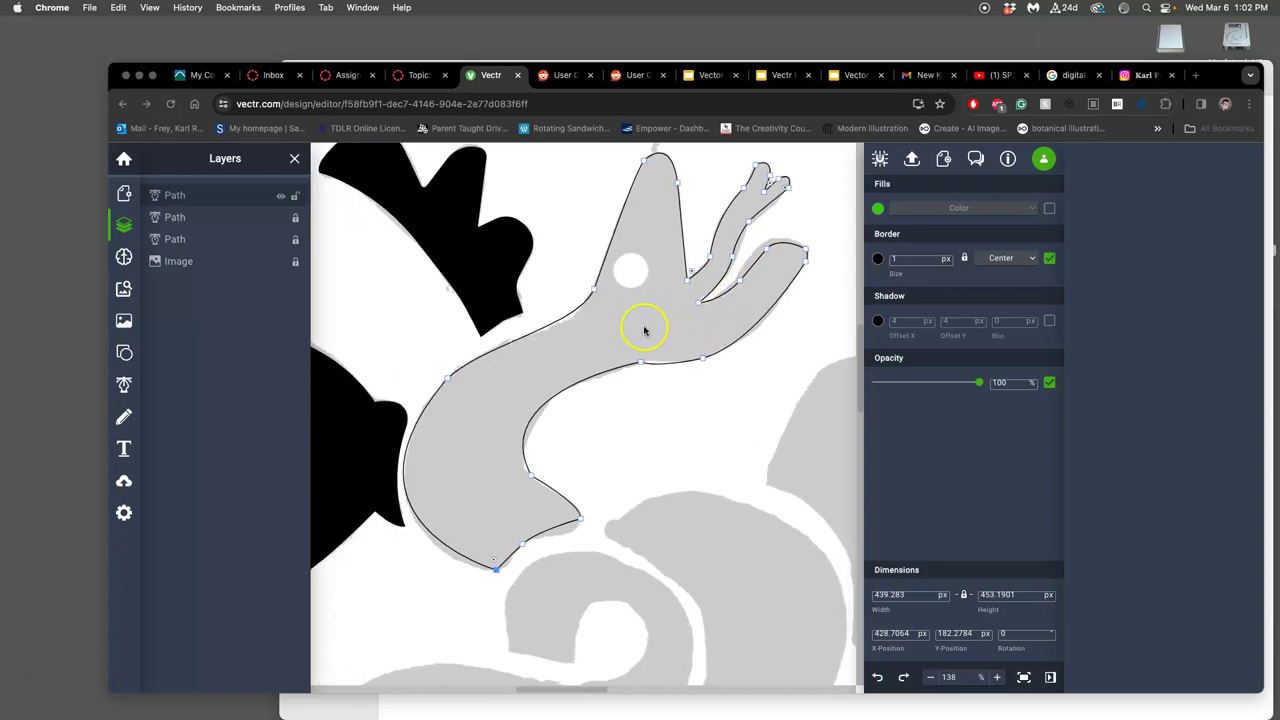
{"action": "left_click", "coordinate": [531, 477]}
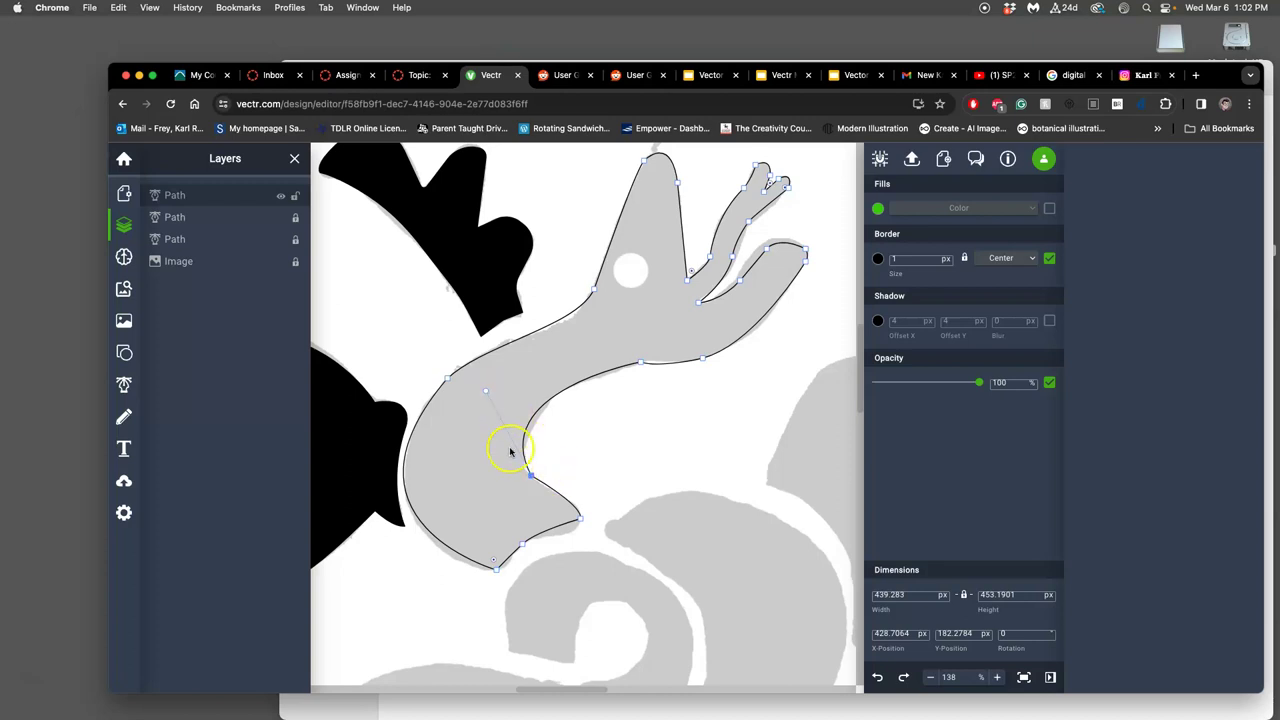
{"action": "double_click", "coordinate": [531, 477]}
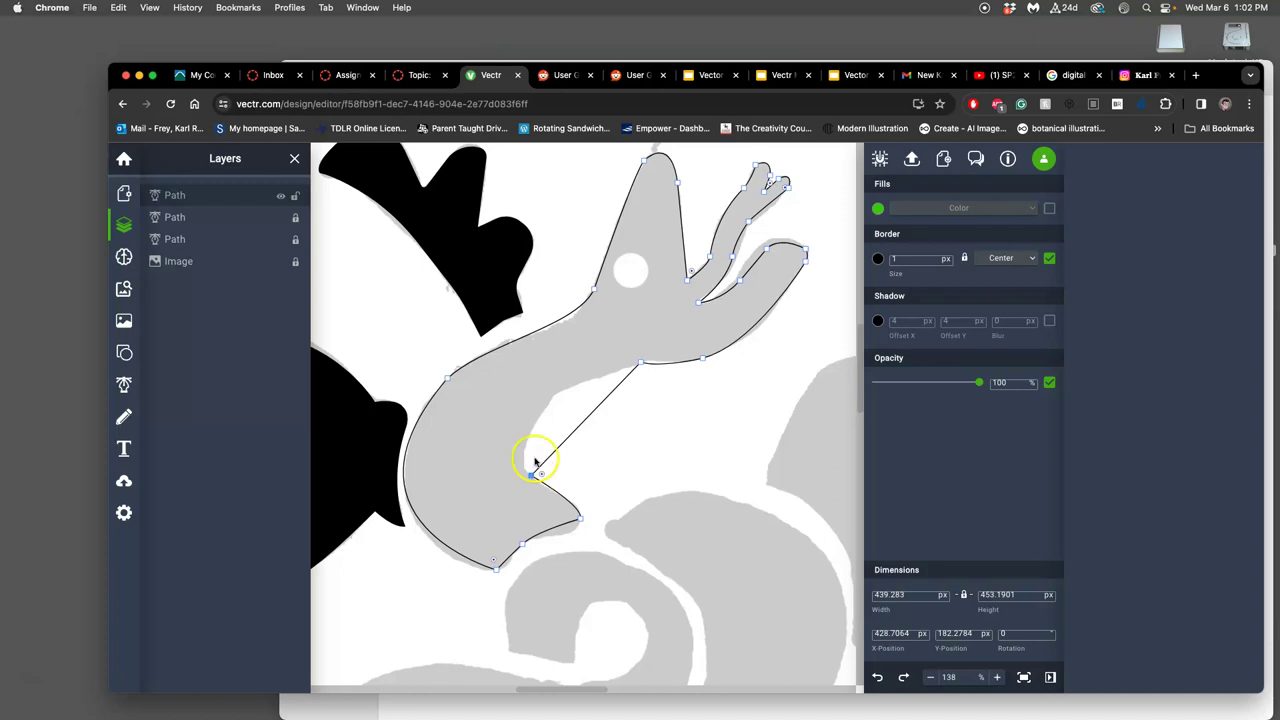
{"action": "key", "text": "super+z"}
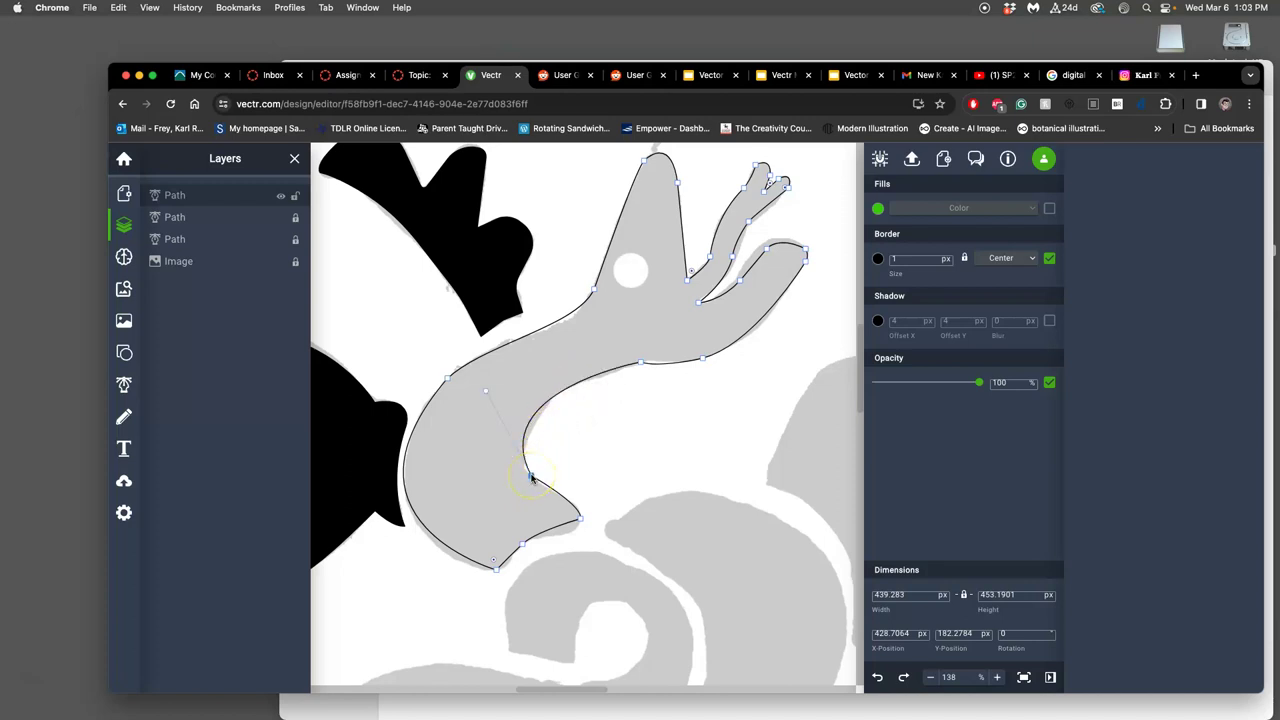
{"action": "mouse_move", "coordinate": [485, 390]}
{"action": "left_mouse_down"}
{"action": "mouse_move", "coordinate": [483, 402]}
{"action": "mouse_move", "coordinate": [485, 388]}
{"action": "left_mouse_up"}
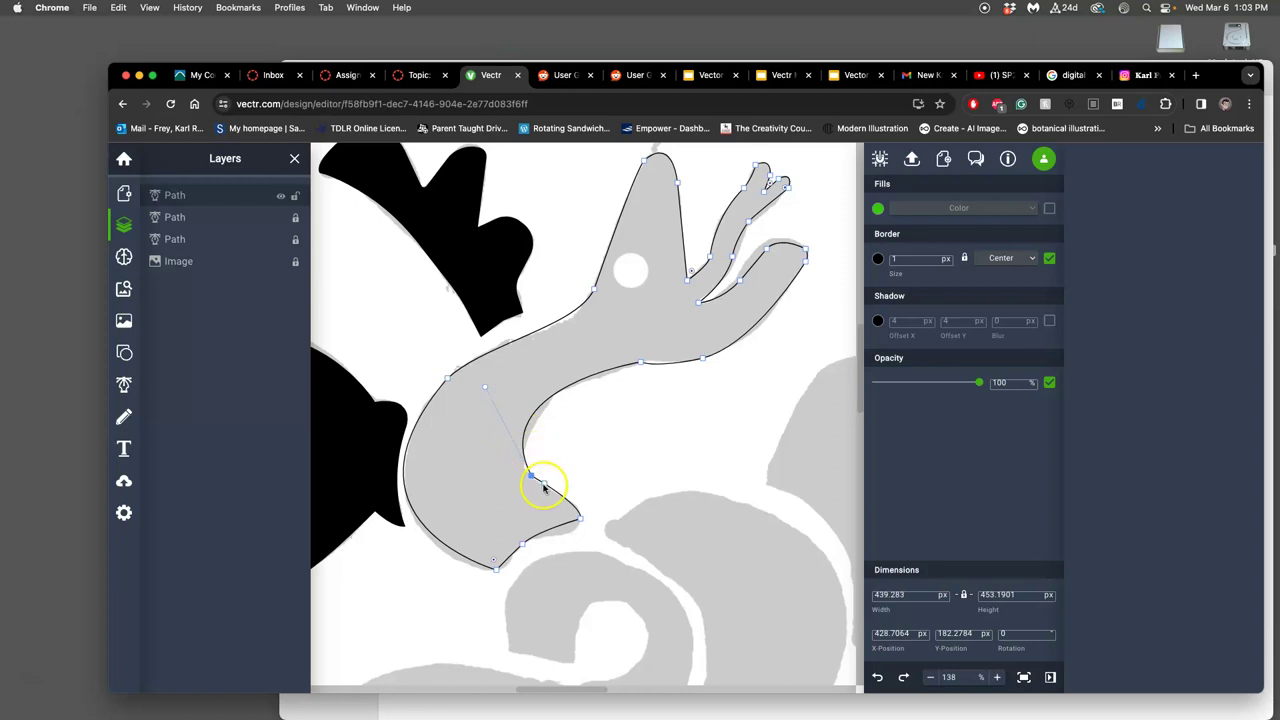
{"action": "left_click_drag", "start_coordinate": [545, 487], "coordinate": [553, 494]}
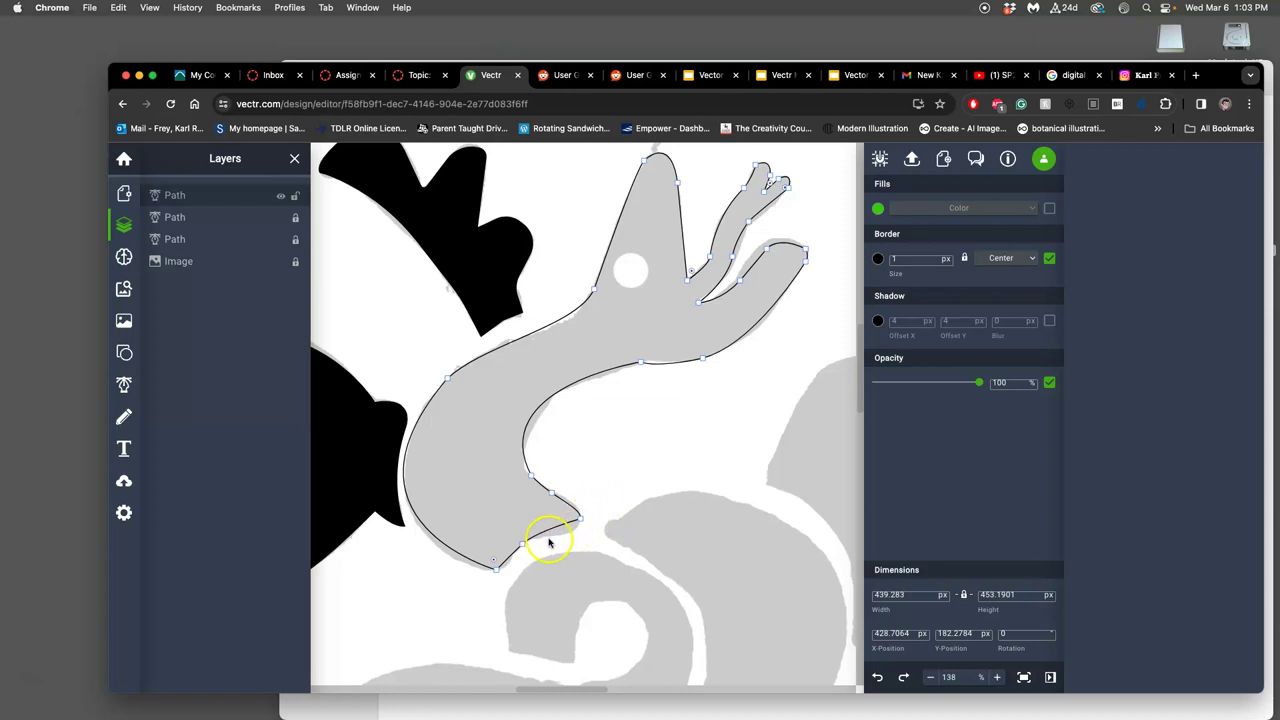
Flatten and lower the curve at the neck path's bottom-left tip
{"action": "scroll", "coordinate": [497, 560], "scroll_direction": "up", "scroll_amount": 5}
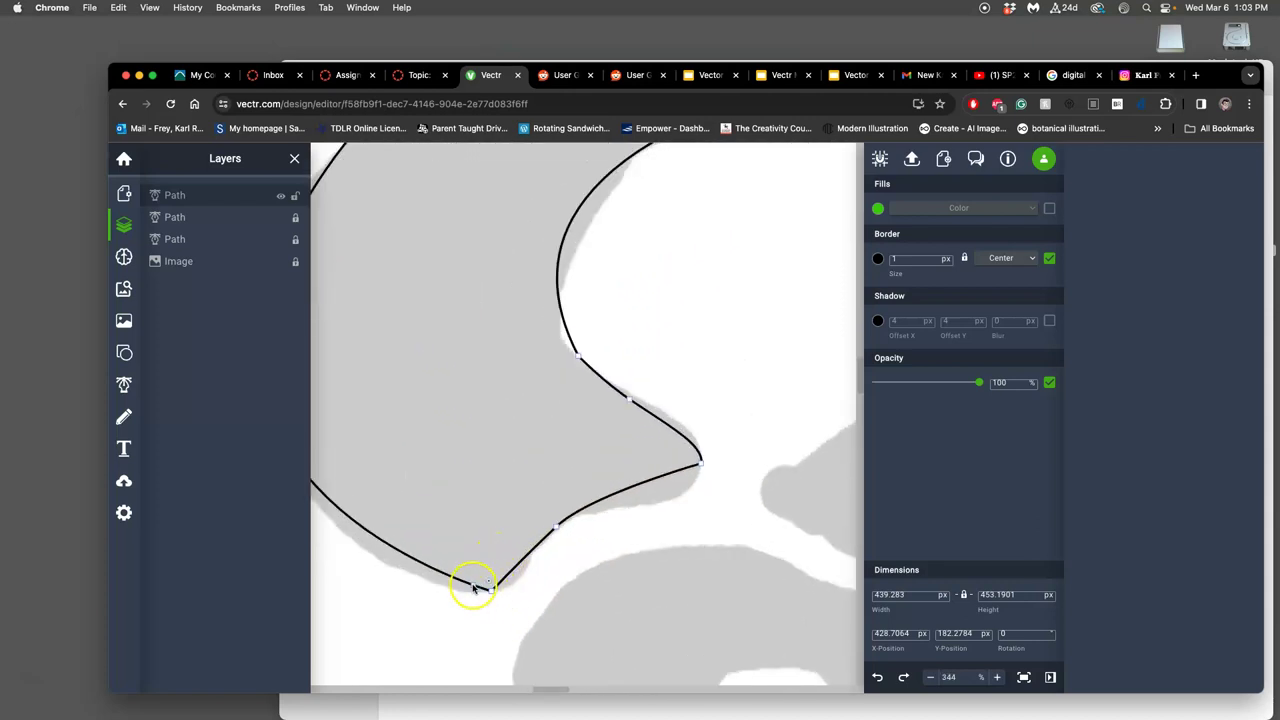
{"action": "mouse_move", "coordinate": [489, 583]}
{"action": "left_mouse_down"}
{"action": "mouse_move", "coordinate": [484, 566]}
{"action": "mouse_move", "coordinate": [491, 577]}
{"action": "left_mouse_up"}
{"action": "scroll", "coordinate": [486, 574], "scroll_direction": "down", "scroll_amount": 4}
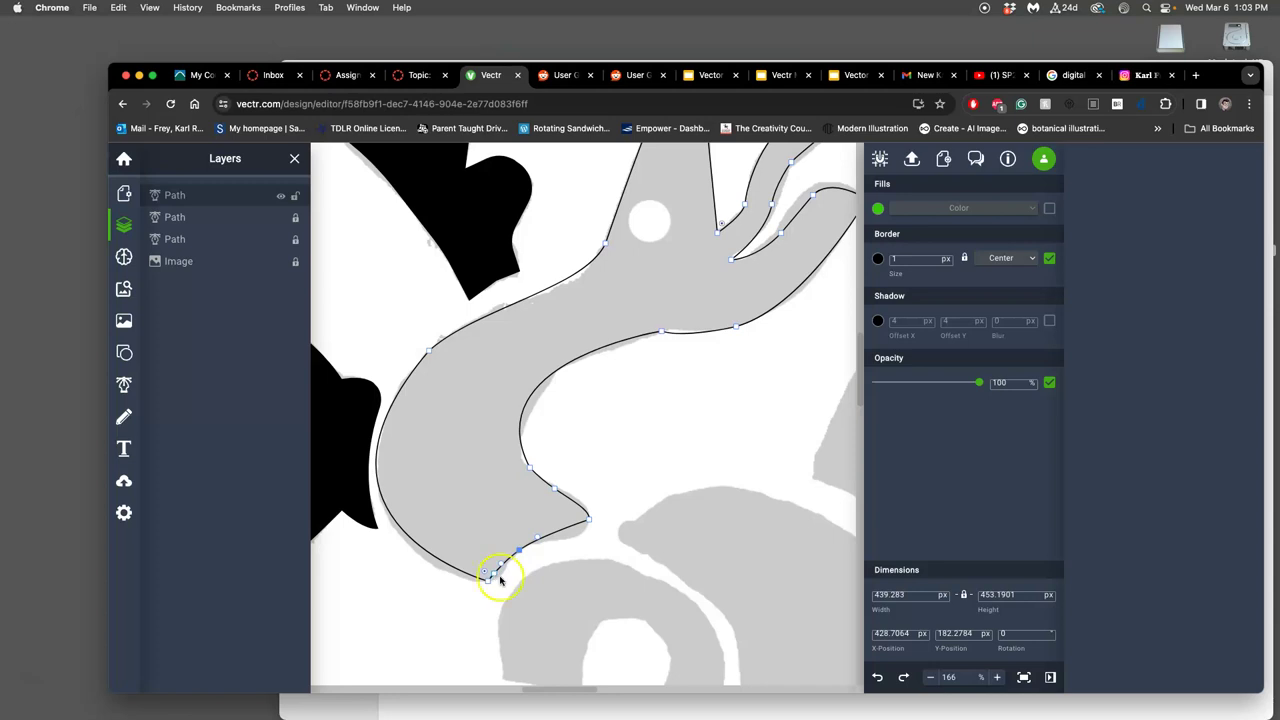
Add two extra points along the path's lower edge, then deselect it
{"action": "scroll", "coordinate": [631, 467], "scroll_direction": "up", "scroll_amount": 2}
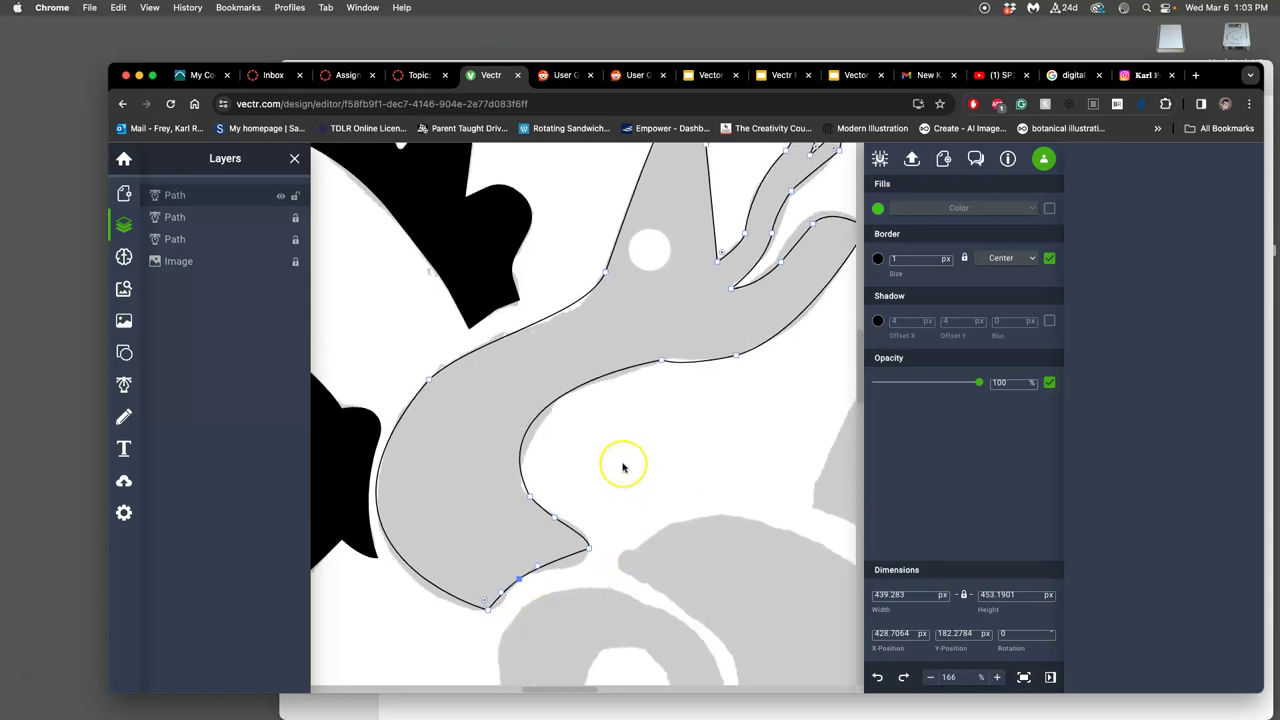
{"action": "scroll", "coordinate": [623, 466], "scroll_direction": "up", "scroll_amount": 3}
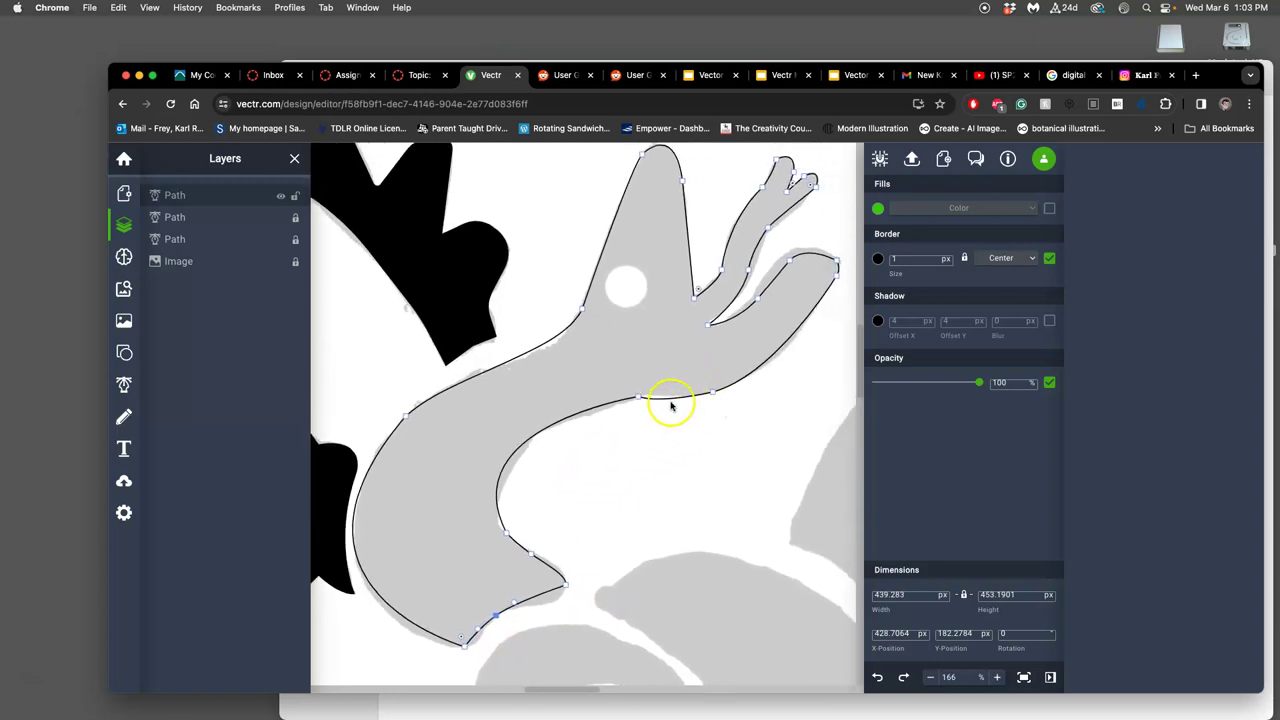
{"action": "left_click", "coordinate": [638, 397]}
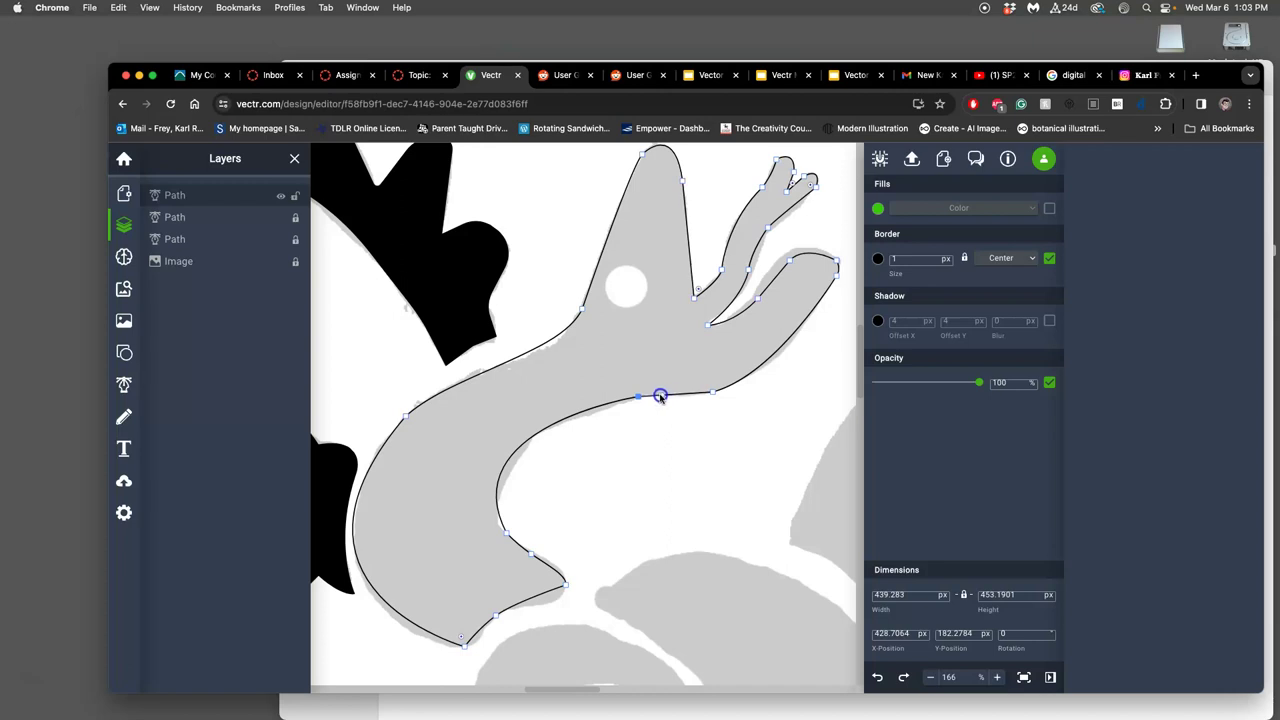
{"action": "left_click", "coordinate": [680, 397]}
{"action": "left_click", "coordinate": [660, 427]}
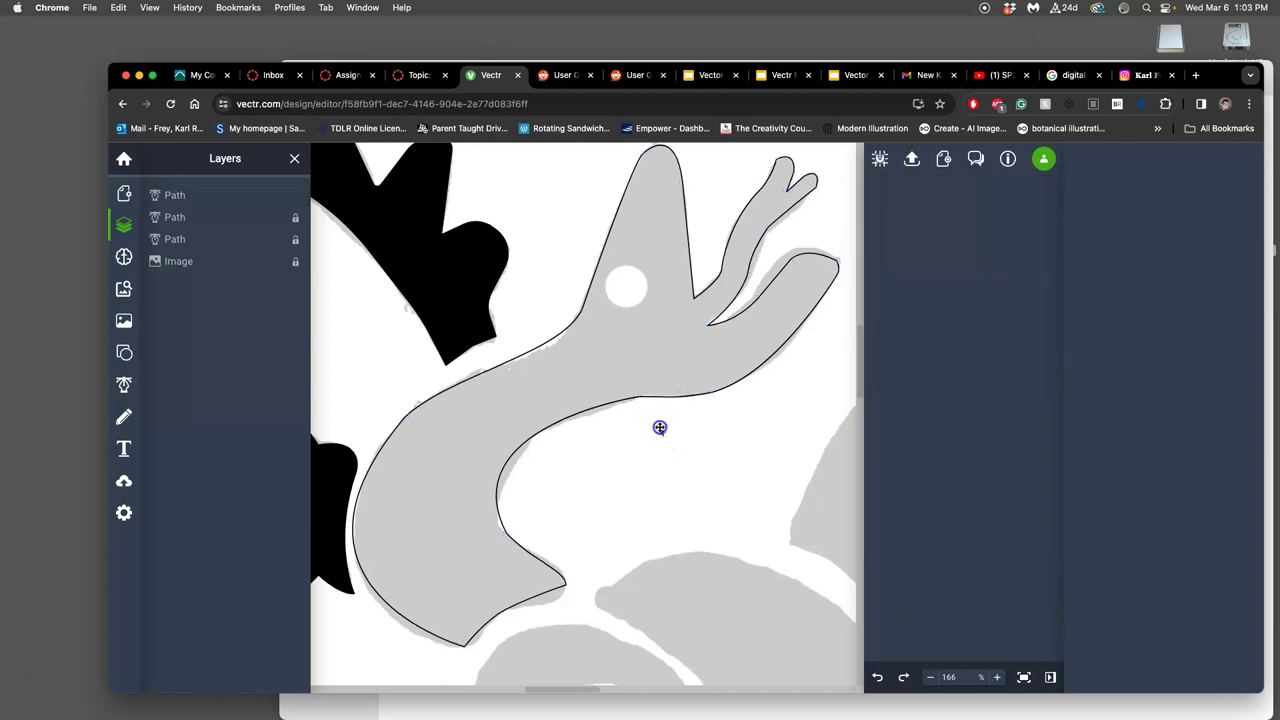
Reshape the nodes at the two-pronged branch tip of the grey path, then deselect it
{"action": "scroll", "coordinate": [705, 443], "scroll_direction": "right", "scroll_amount": 2}
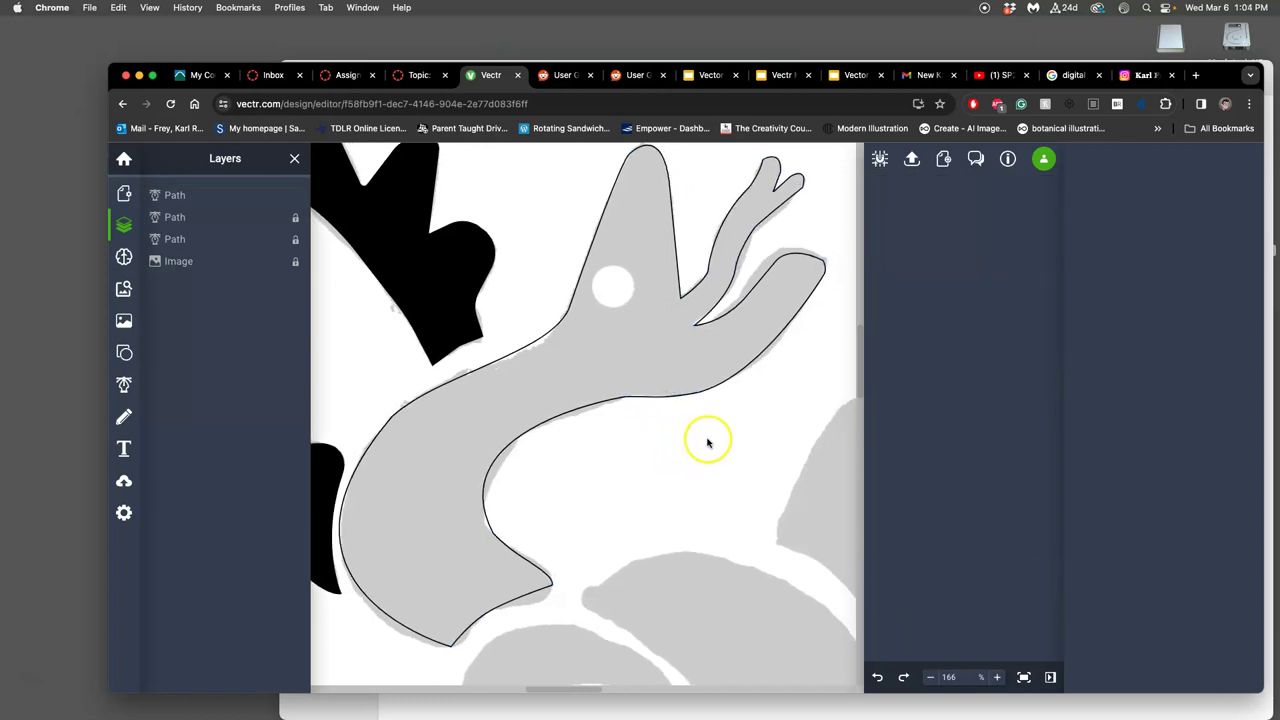
{"action": "scroll", "coordinate": [661, 411], "scroll_direction": "up", "scroll_amount": 3}
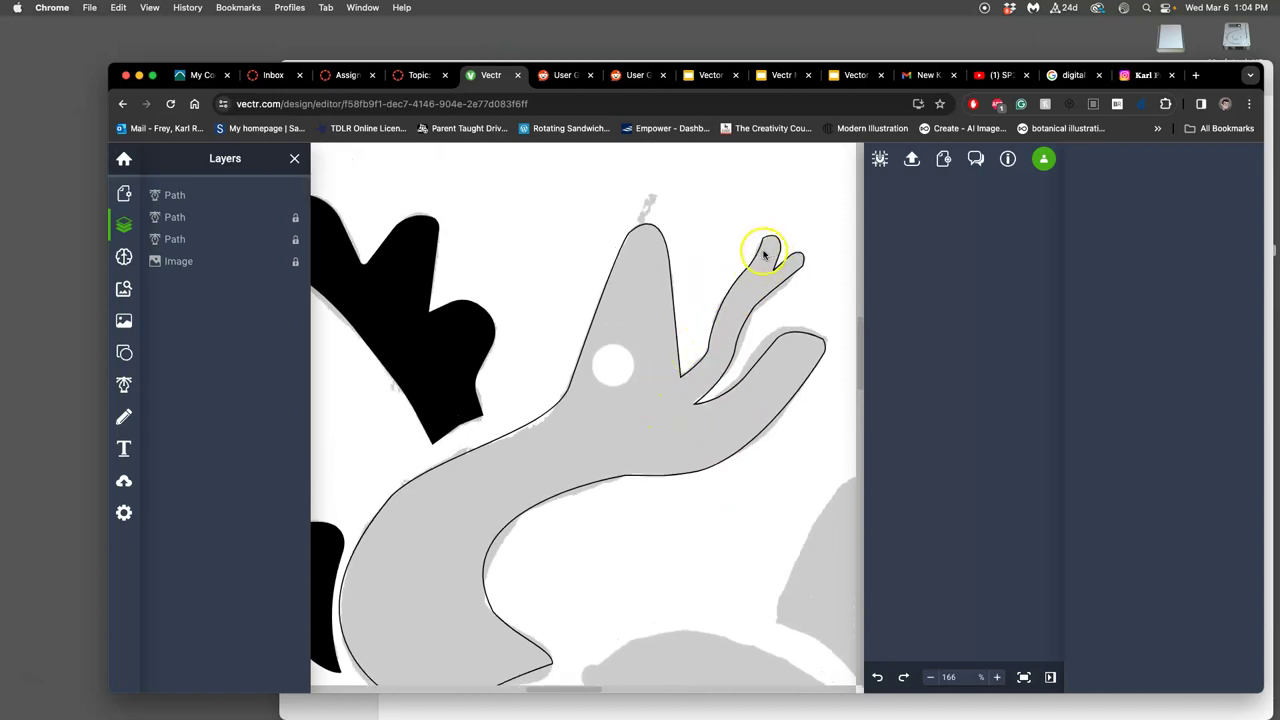
{"action": "left_click", "coordinate": [760, 252]}
{"action": "double_click", "coordinate": [759, 252]}
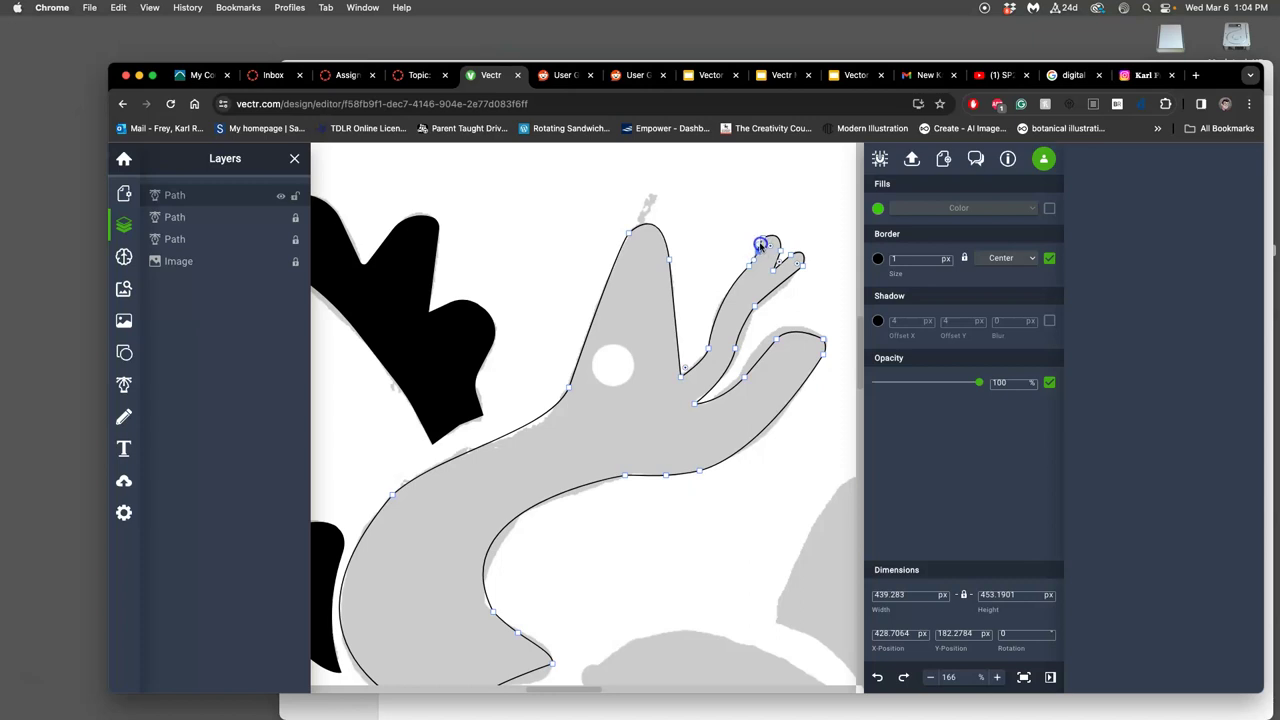
{"action": "left_click", "coordinate": [770, 229]}
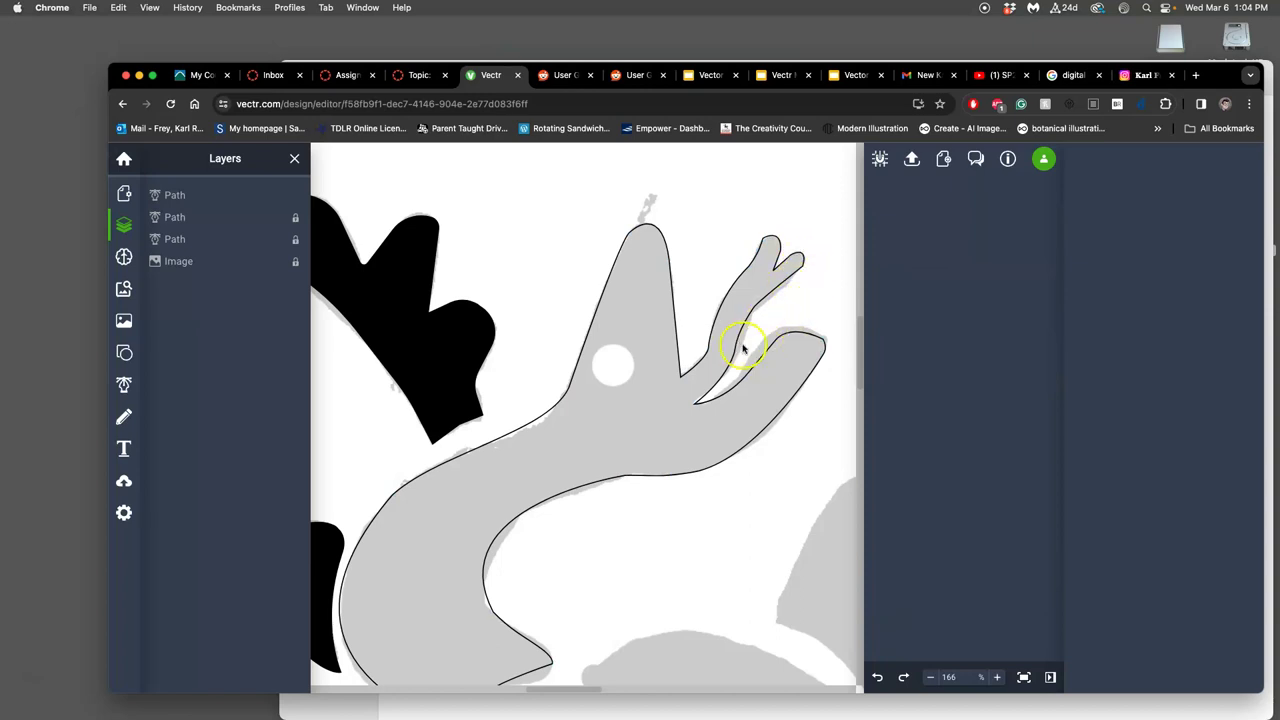
Give the top traced path a solid black fill with no border
{"action": "mouse_move", "coordinate": [293, 199]}
{"action": "left_click", "coordinate": [194, 199]}
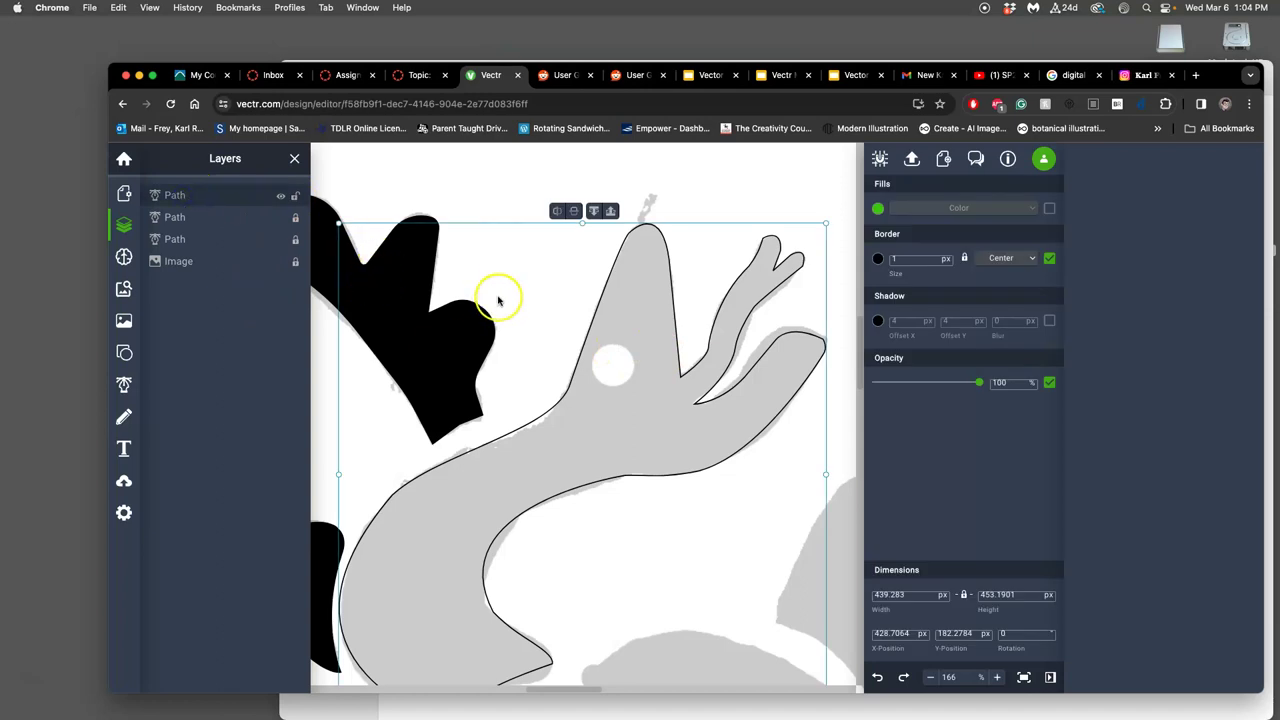
{"action": "left_click", "coordinate": [1049, 208]}
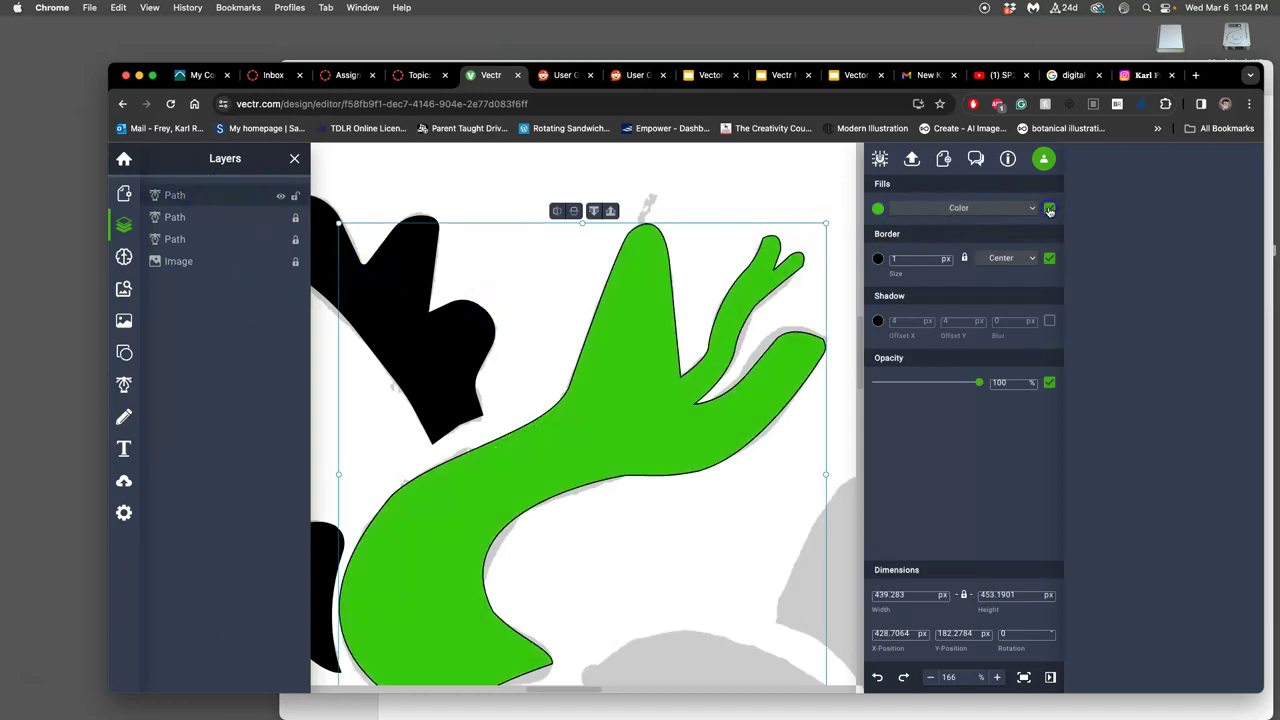
{"action": "left_click", "coordinate": [1049, 259]}
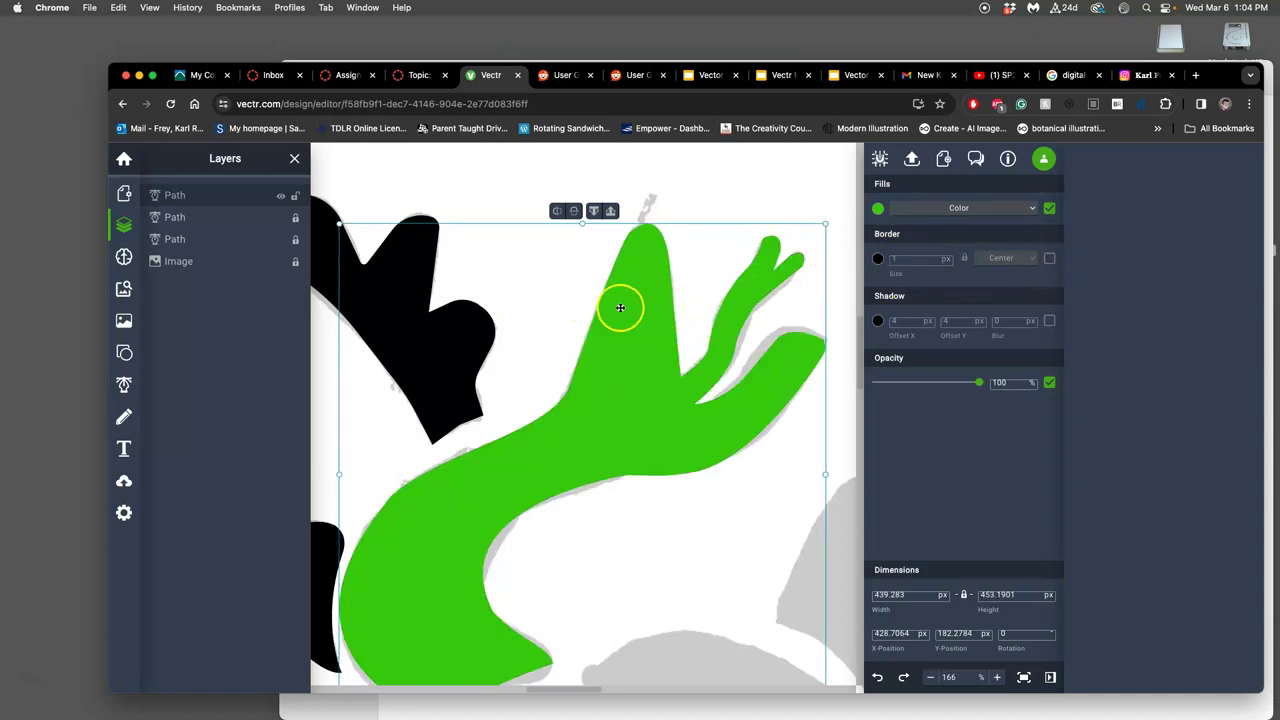
{"action": "left_click", "coordinate": [878, 210]}
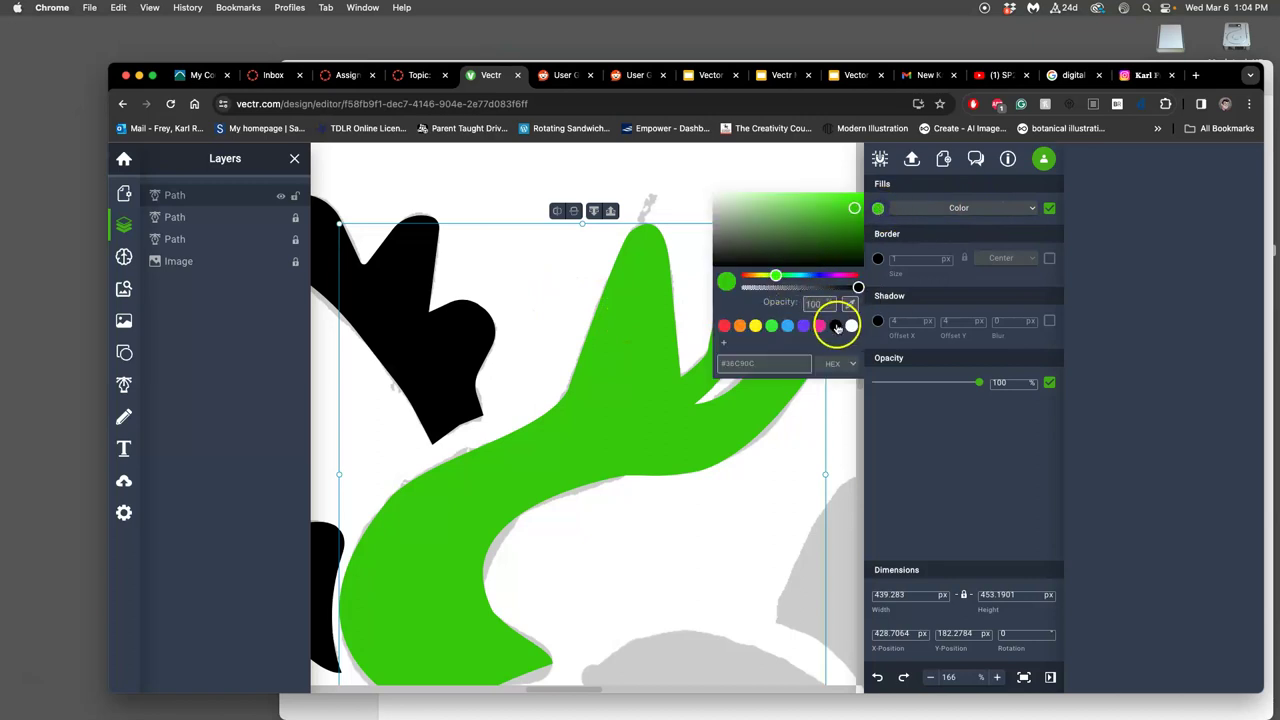
{"action": "left_click", "coordinate": [836, 327]}
Toggle the black shape's visibility to check the sketch, then lower its opacity to 63%
{"action": "scroll", "coordinate": [693, 436], "scroll_direction": "down", "scroll_amount": 2}
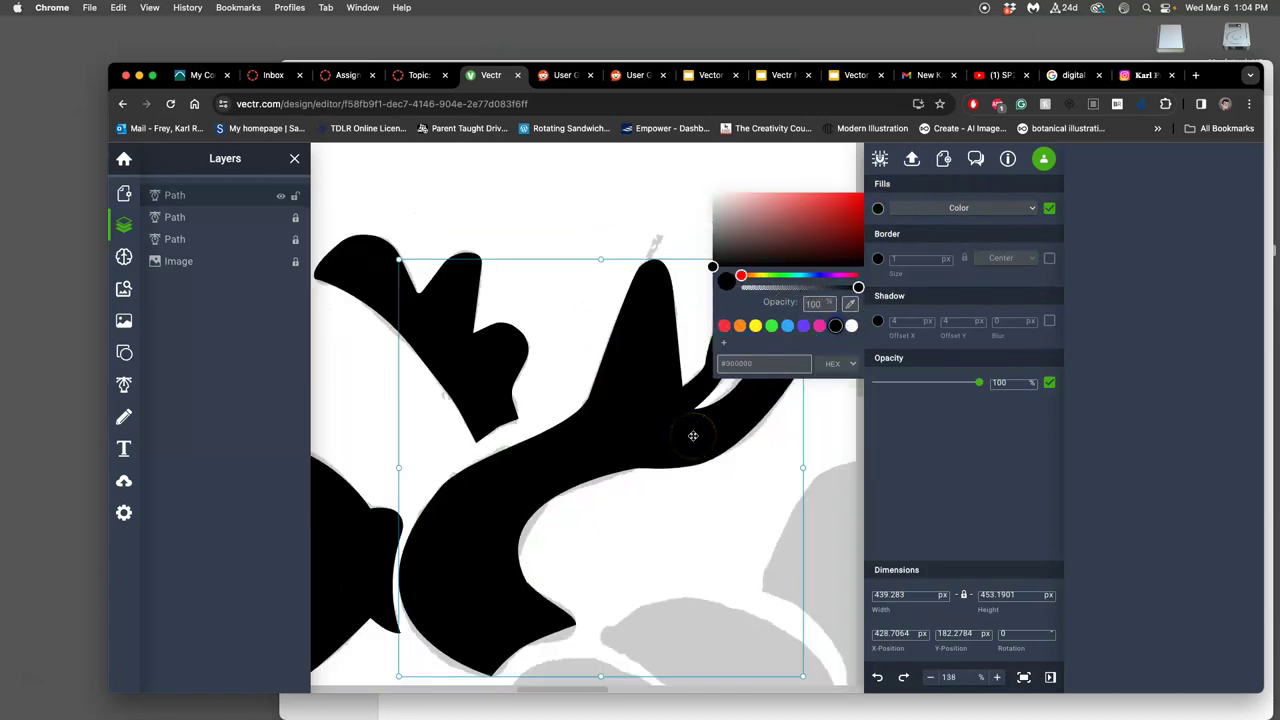
{"action": "scroll", "coordinate": [777, 423], "scroll_direction": "down", "scroll_amount": 4}
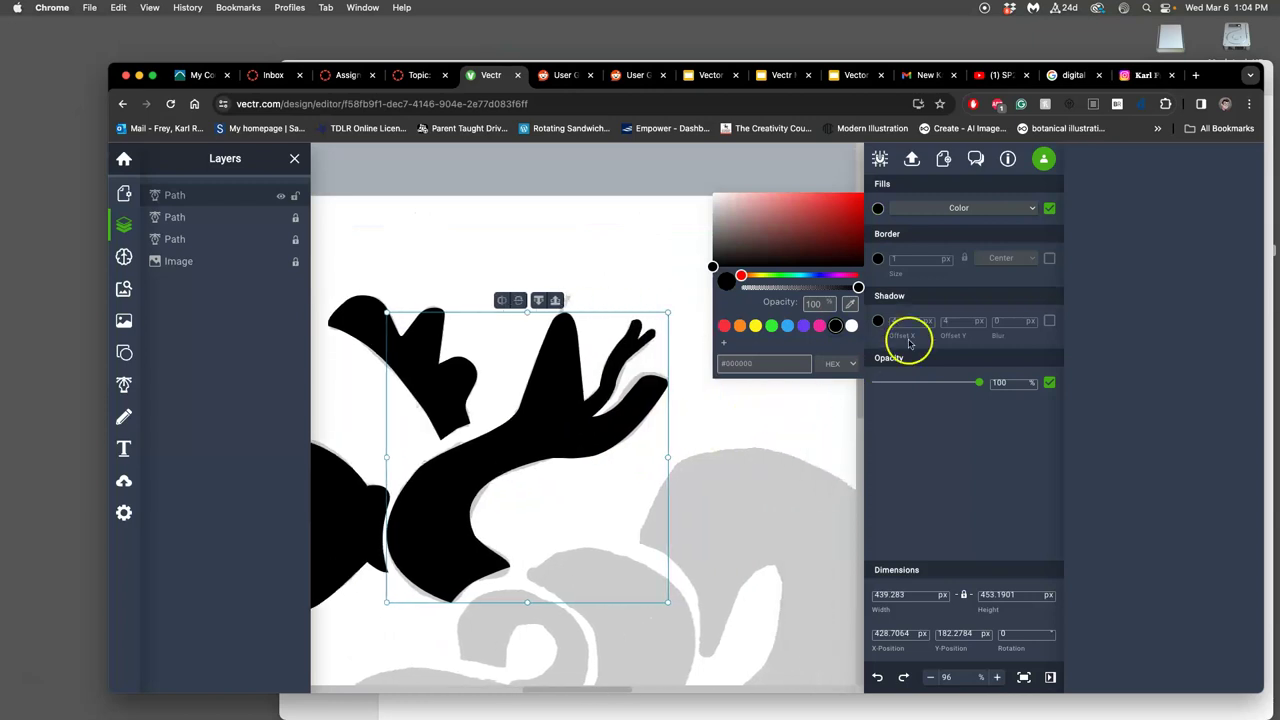
{"action": "left_click", "coordinate": [281, 197]}
{"action": "left_click", "coordinate": [281, 197]}
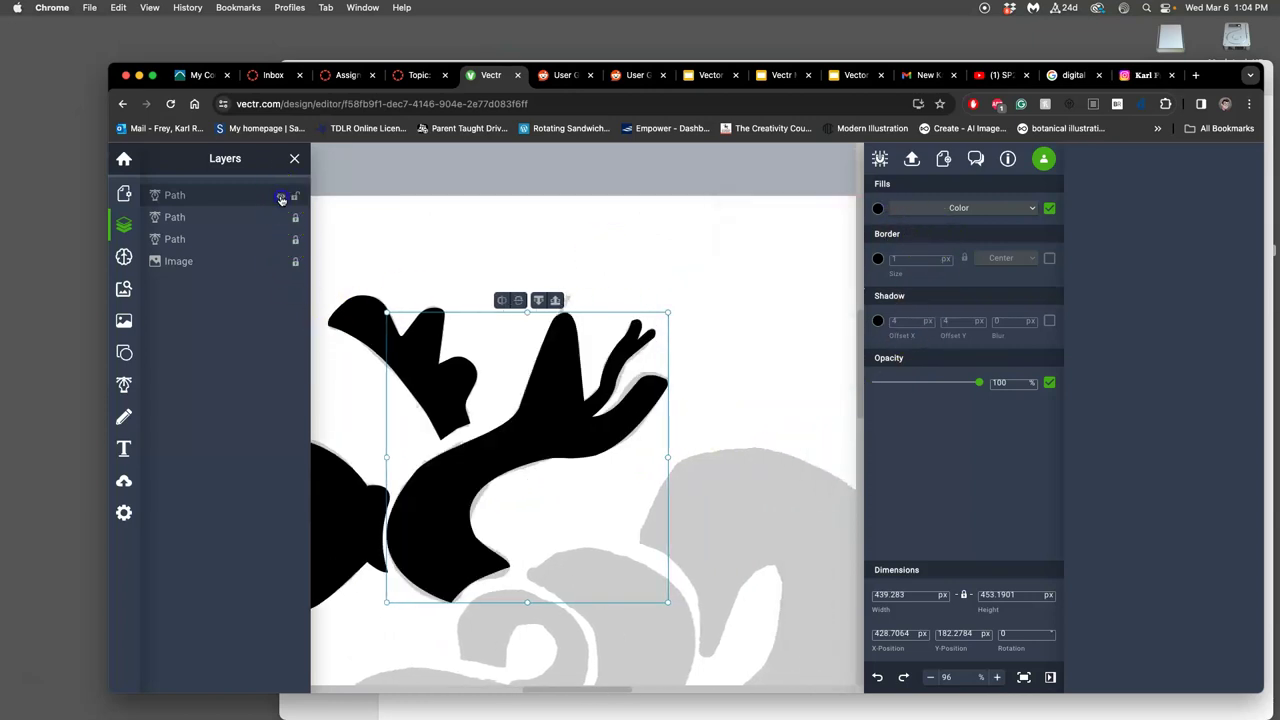
{"action": "left_click", "coordinate": [281, 197]}
{"action": "left_click", "coordinate": [281, 198]}
{"action": "left_click", "coordinate": [980, 383]}
{"action": "left_click_drag", "start_coordinate": [982, 385], "coordinate": [940, 385]}
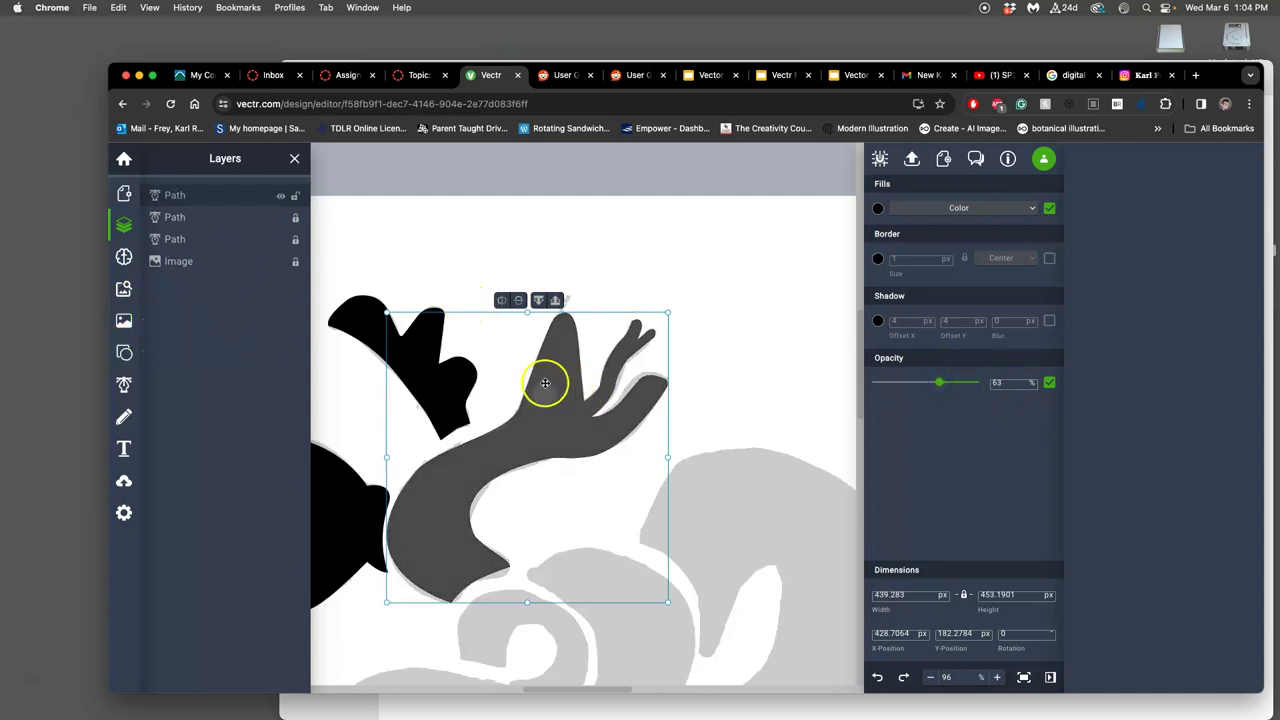
Draw a small 42.7 px circle on the head, nudge it into place, and fill it white
{"action": "left_click", "coordinate": [124, 354]}
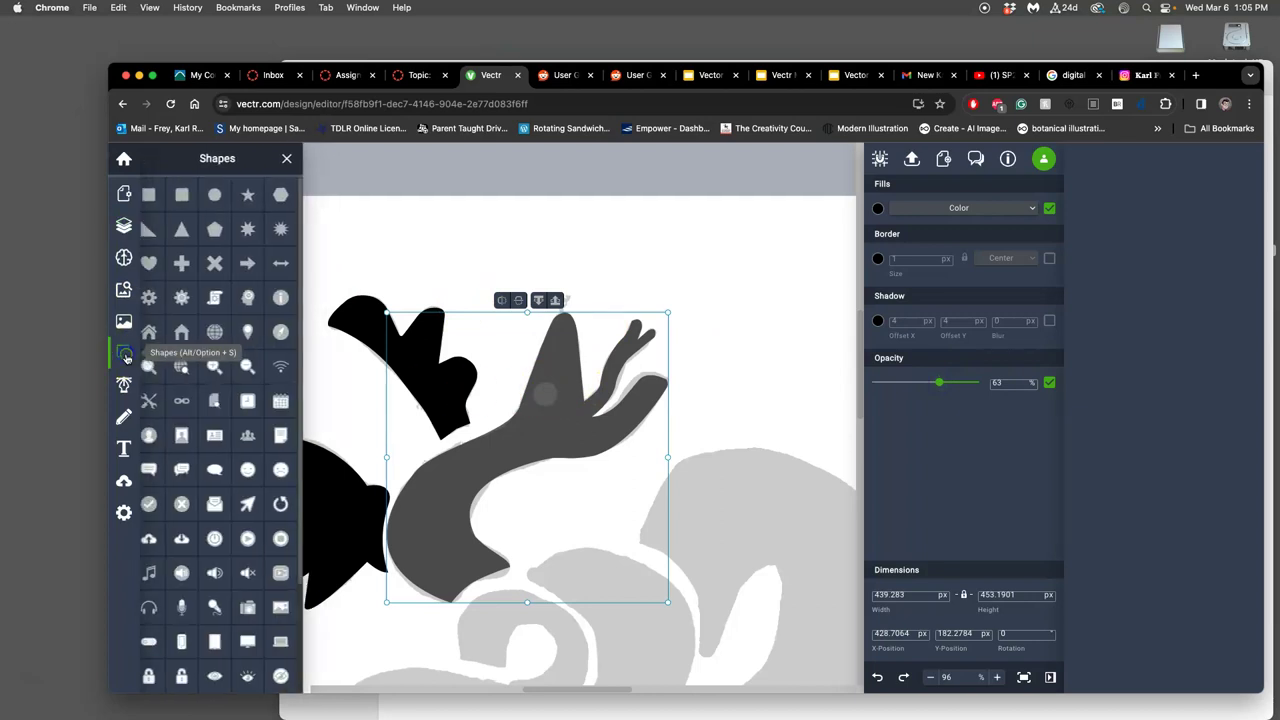
{"action": "left_click", "coordinate": [541, 392]}
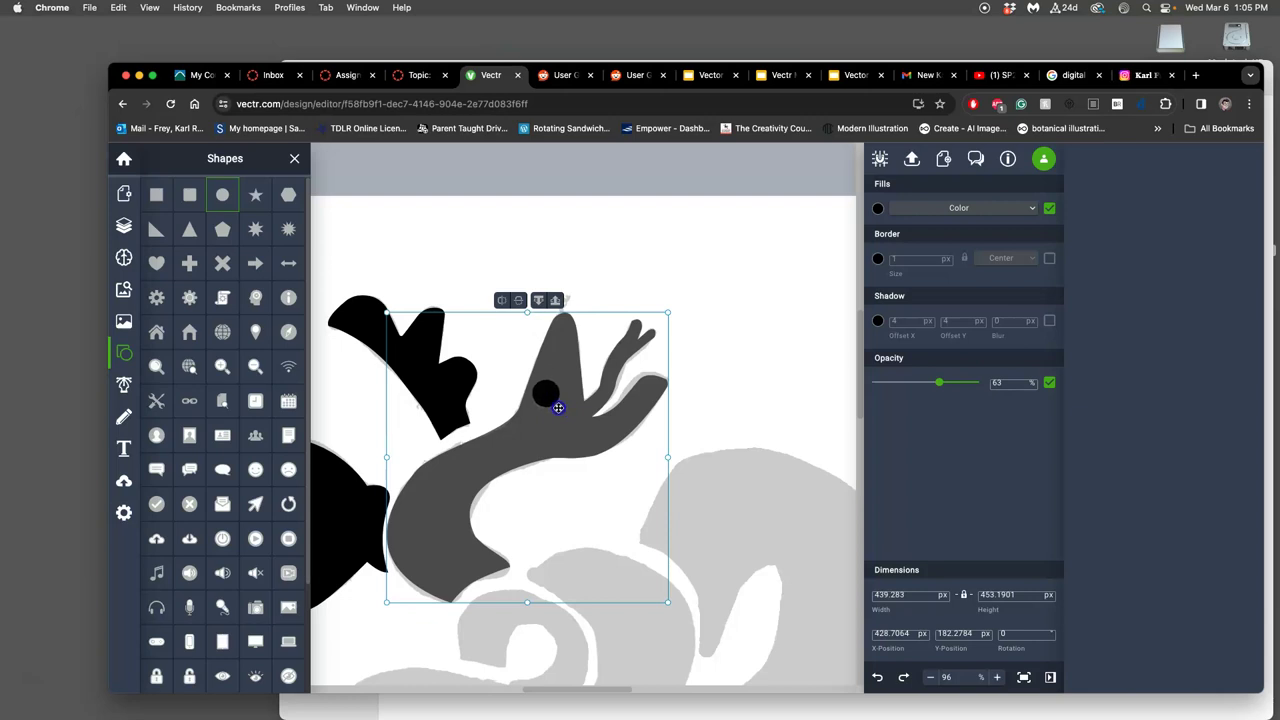
{"action": "left_click", "coordinate": [559, 409]}
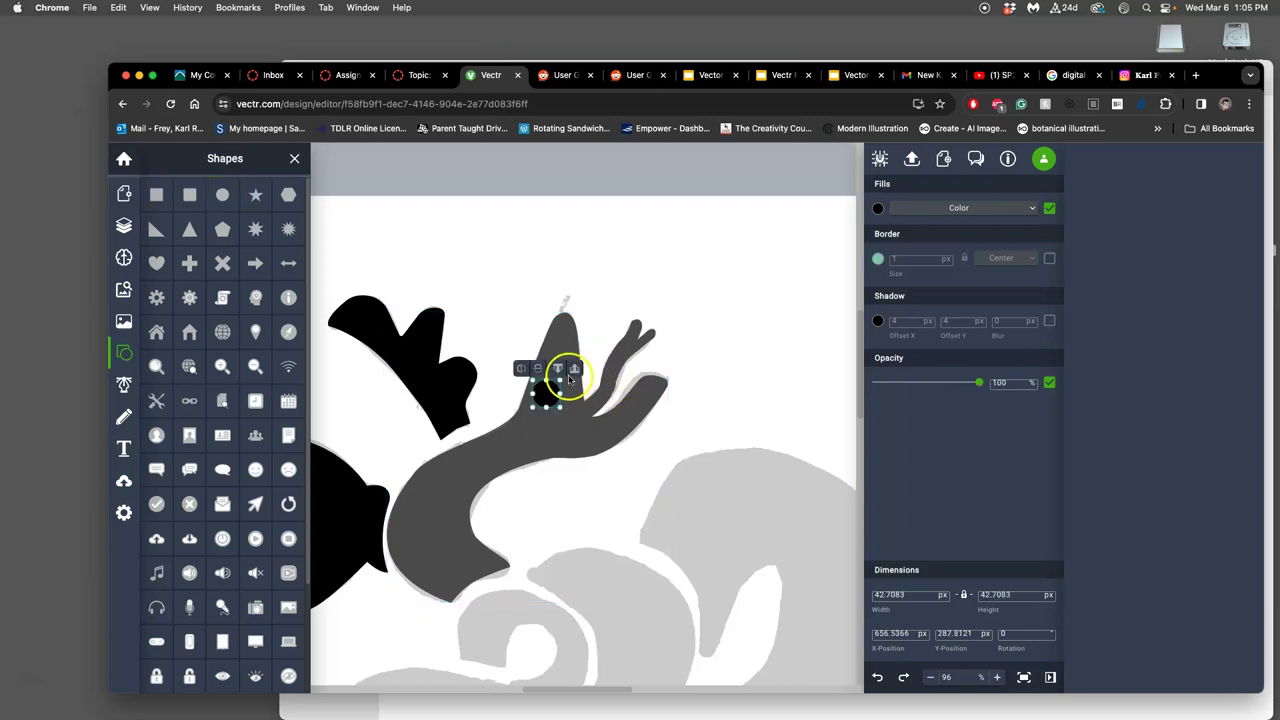
{"action": "key", "text": "Down"}
{"action": "key", "text": "Down"}
{"action": "key", "text": "Down"}
{"action": "key", "text": "Down"}
{"action": "key", "text": "Down"}
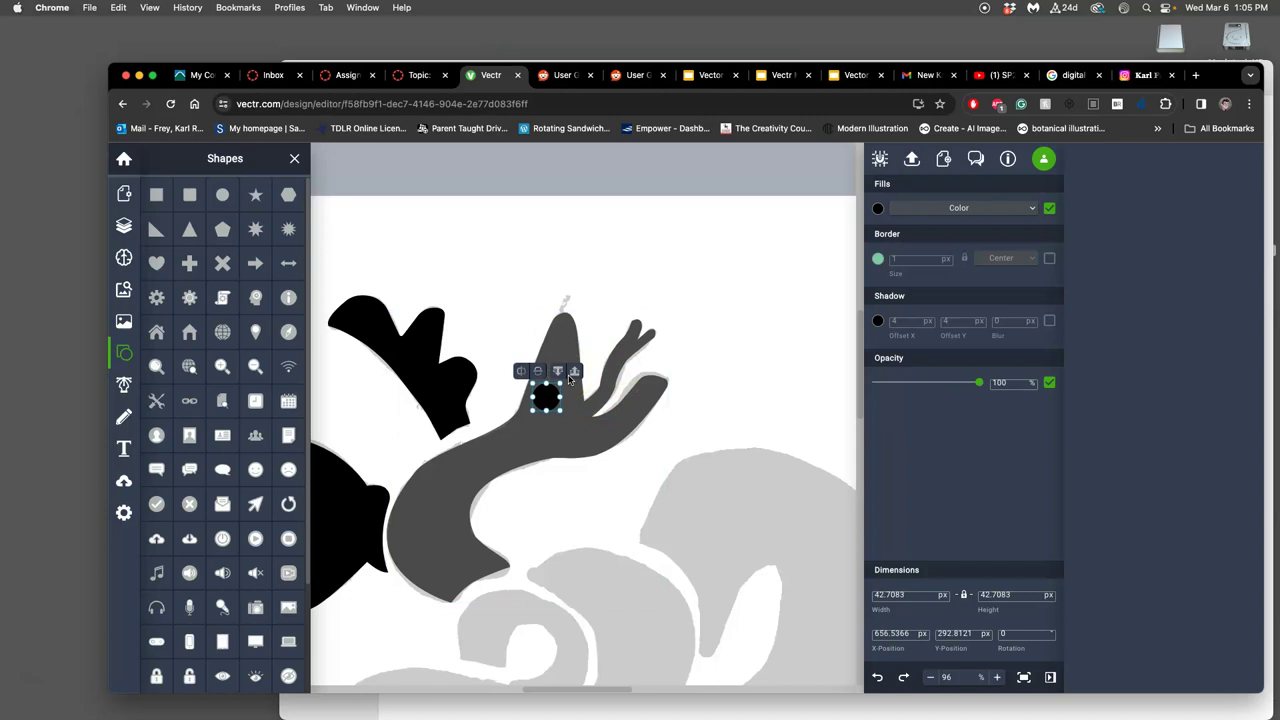
{"action": "key", "text": "Right"}
{"action": "key", "text": "Left"}
{"action": "left_click", "coordinate": [878, 208]}
{"action": "left_click", "coordinate": [851, 325]}
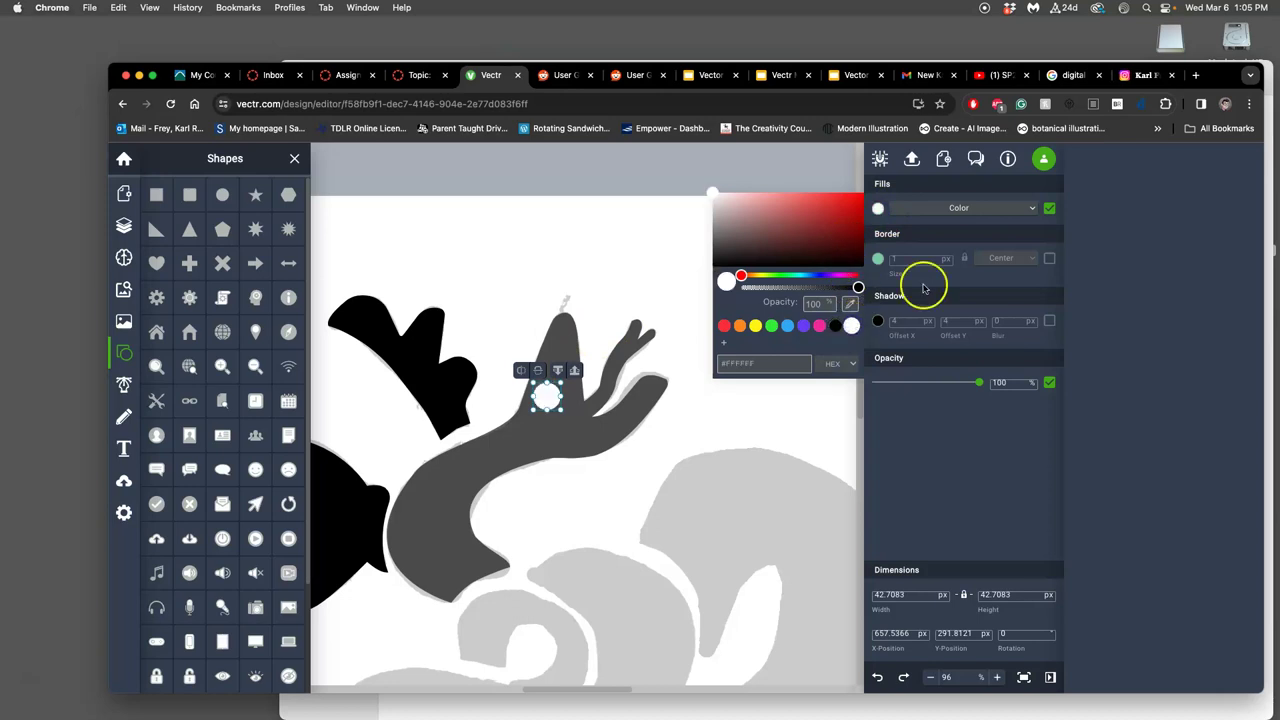
Set the grey traced shape's opacity to about 60
{"action": "left_click", "coordinate": [670, 250]}
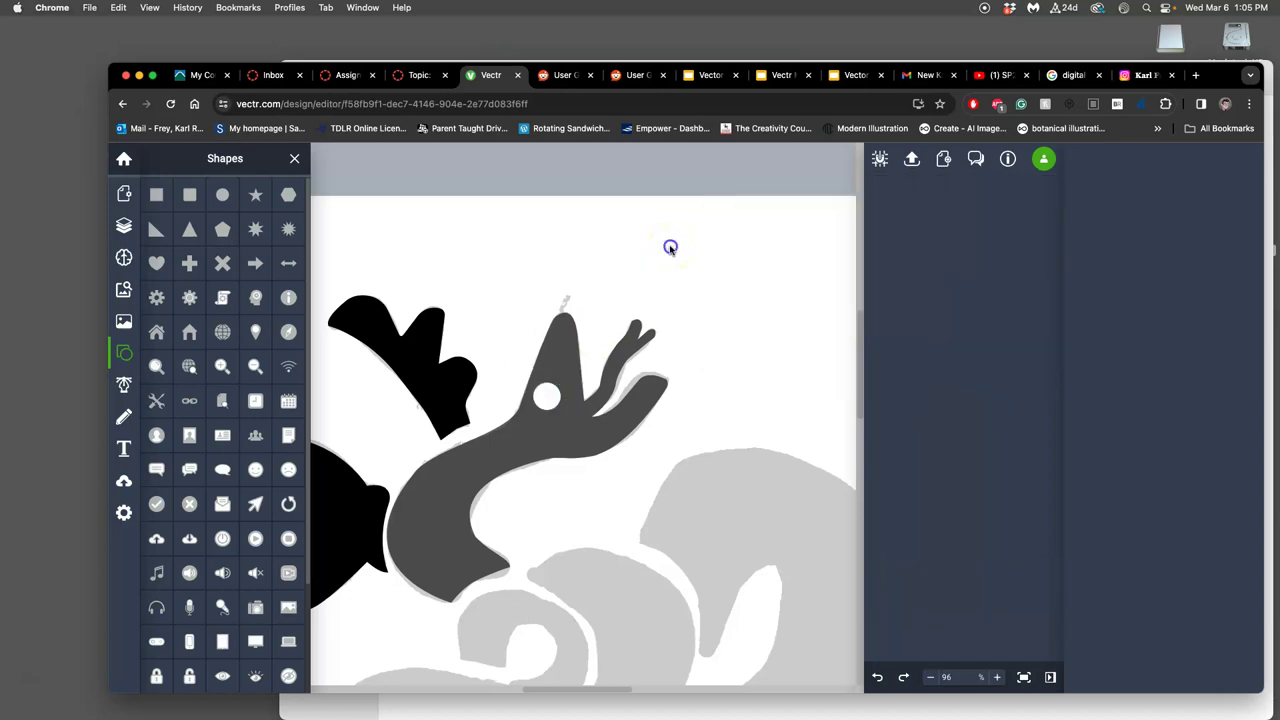
{"action": "left_click", "coordinate": [565, 338]}
{"action": "mouse_move", "coordinate": [979, 382]}
{"action": "left_mouse_down"}
{"action": "mouse_move", "coordinate": [939, 383]}
{"action": "mouse_move", "coordinate": [986, 384]}
{"action": "left_mouse_up"}
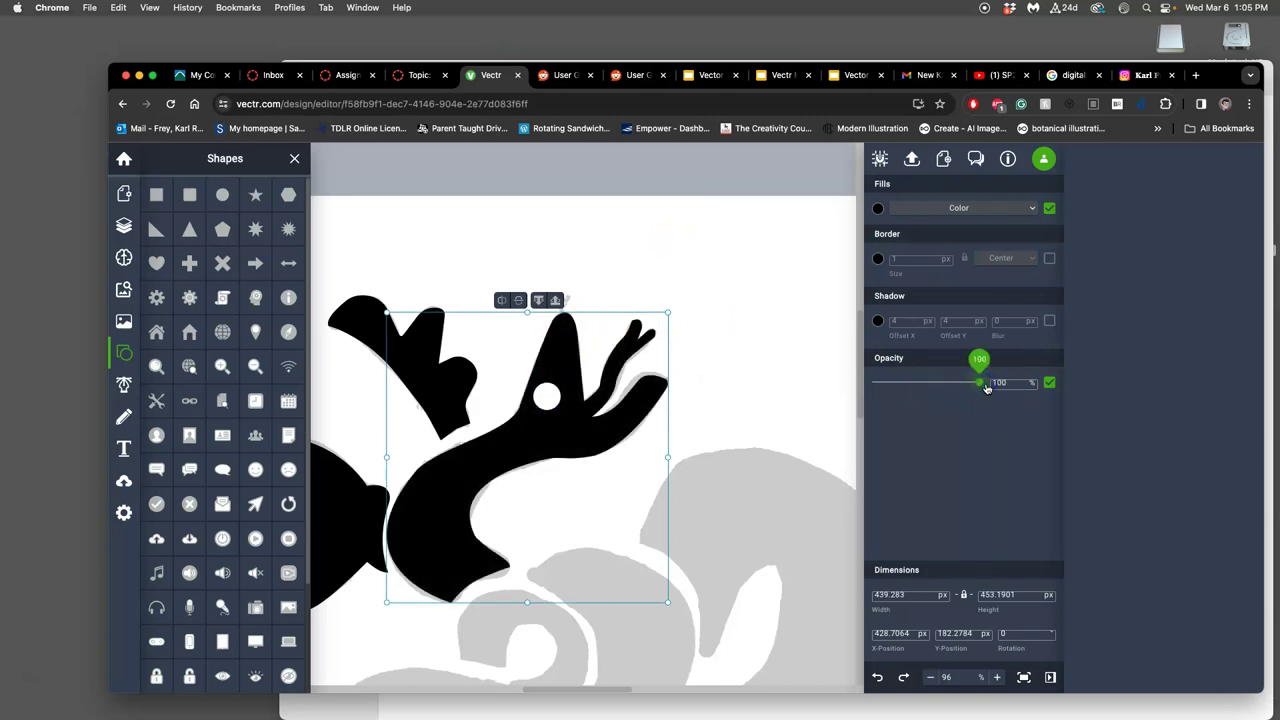
{"action": "left_click", "coordinate": [834, 408]}
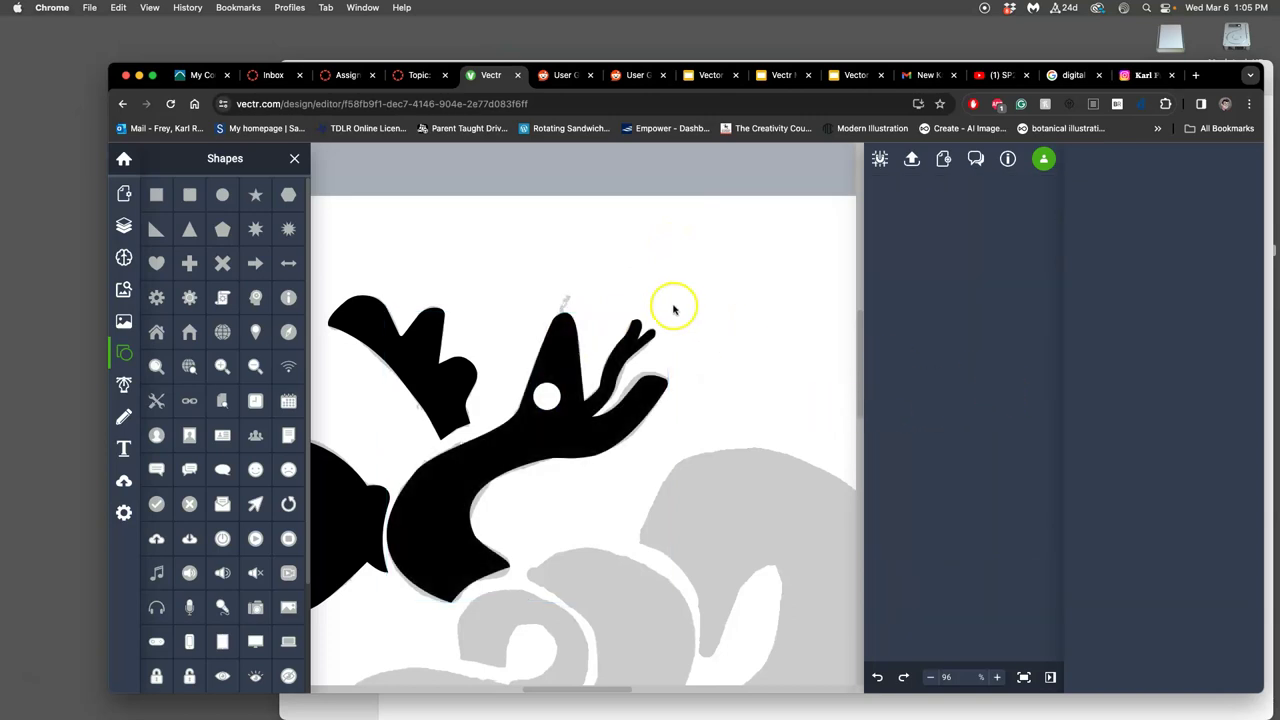
Enlarge the browser window and close the Shapes list
{"action": "left_click_drag", "start_coordinate": [109, 64], "coordinate": [49, 59]}
{"action": "scroll", "coordinate": [270, 160], "scroll_direction": "down", "scroll_amount": 5}
{"action": "left_click", "coordinate": [245, 154]}
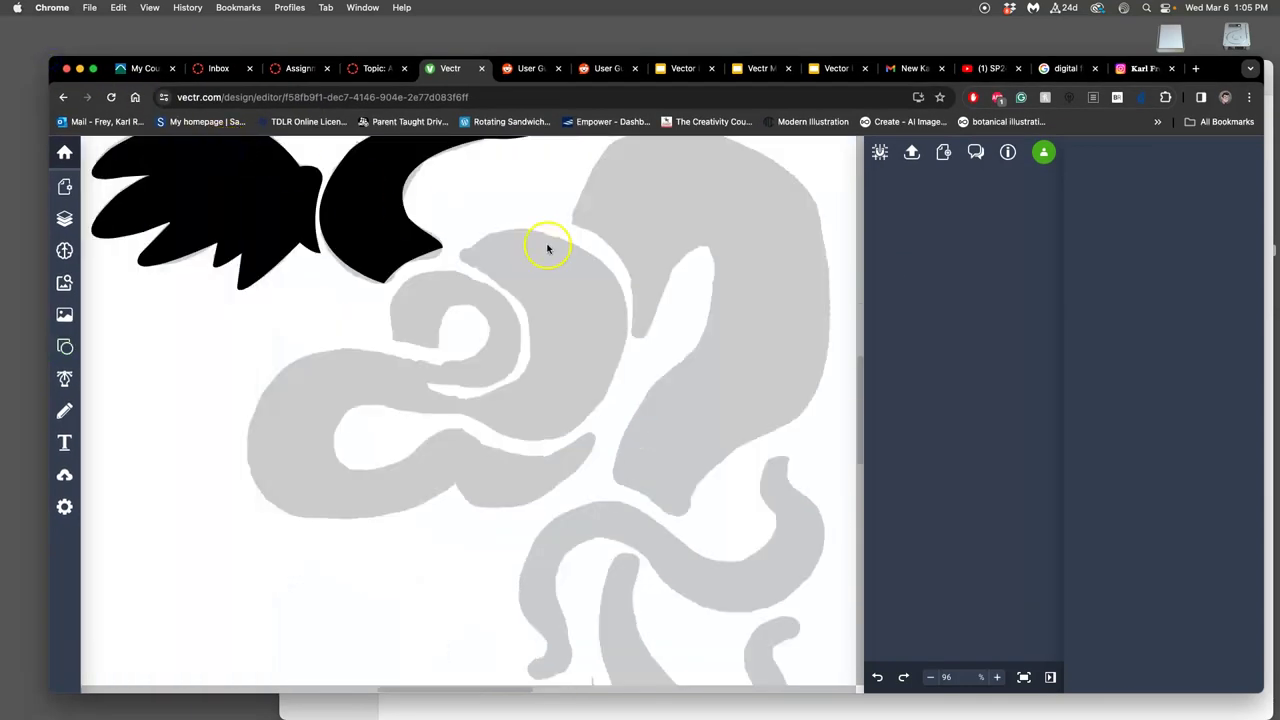
{"action": "scroll", "coordinate": [550, 247], "scroll_direction": "up", "scroll_amount": 5}
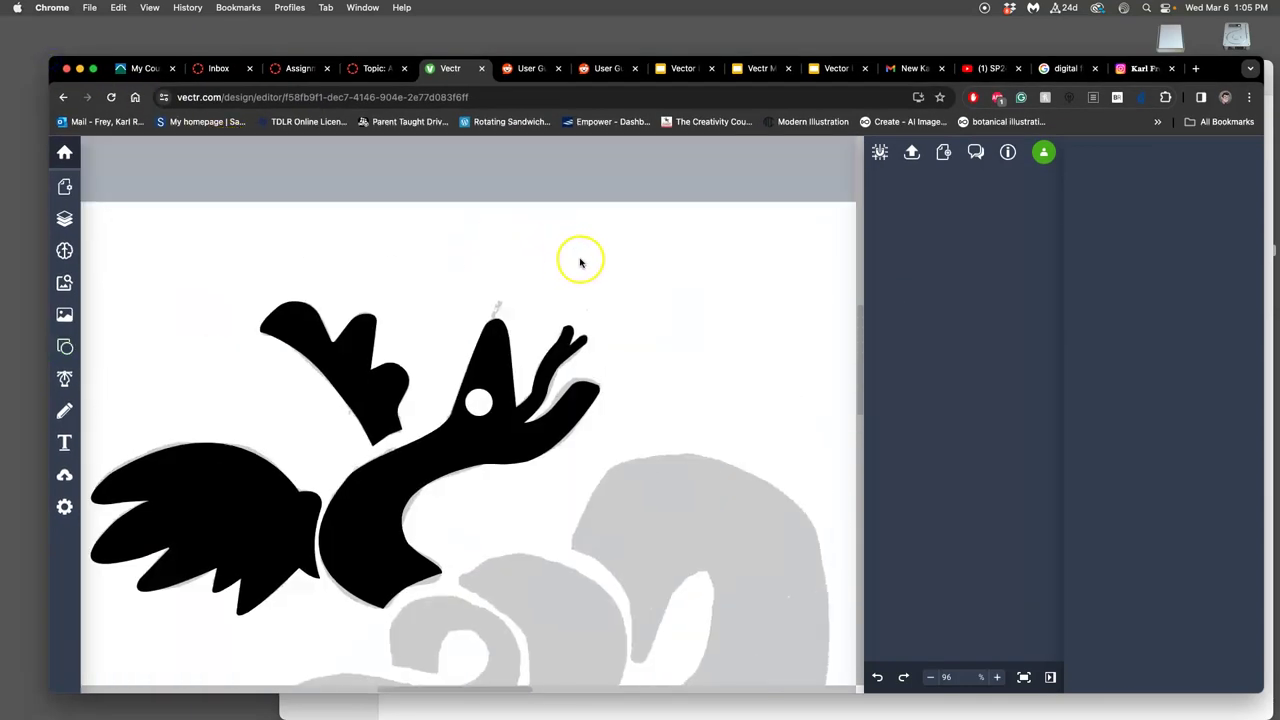
{"action": "scroll", "coordinate": [575, 270], "scroll_direction": "down", "scroll_amount": 1}
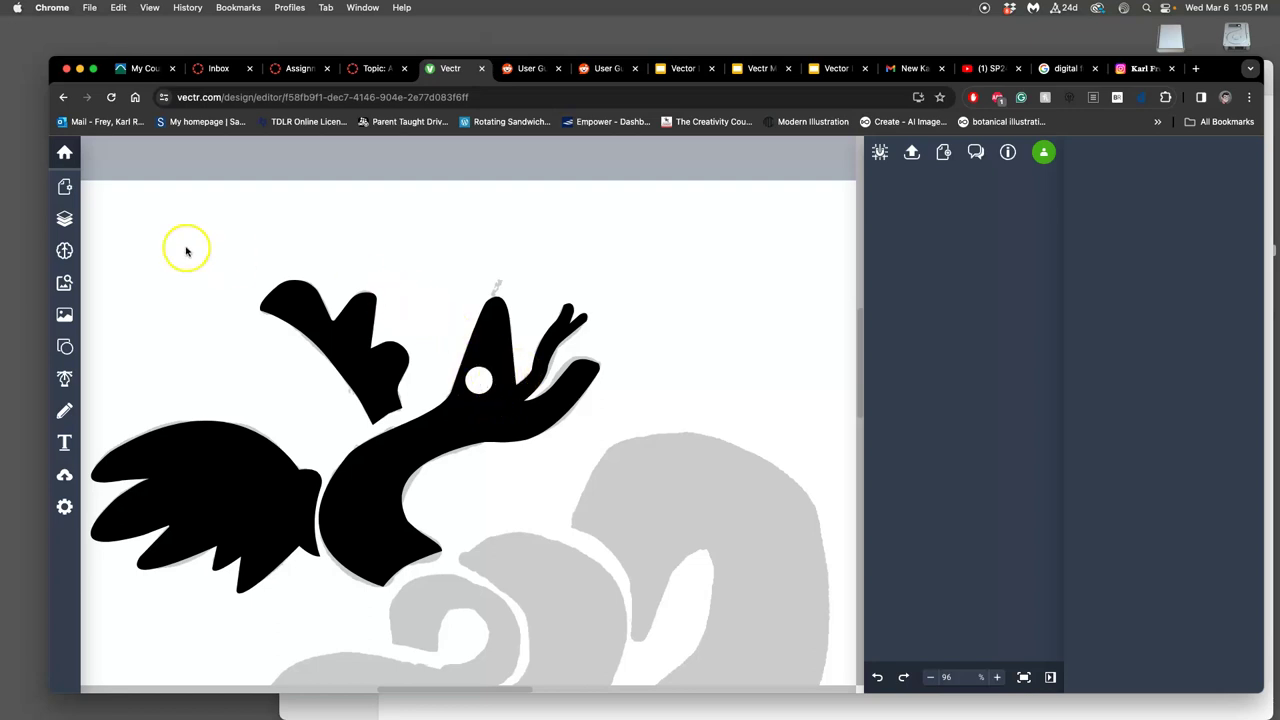
In Layers, hide the grey sketch image and check the body path and eye circle visibility
{"action": "left_click", "coordinate": [65, 217]}
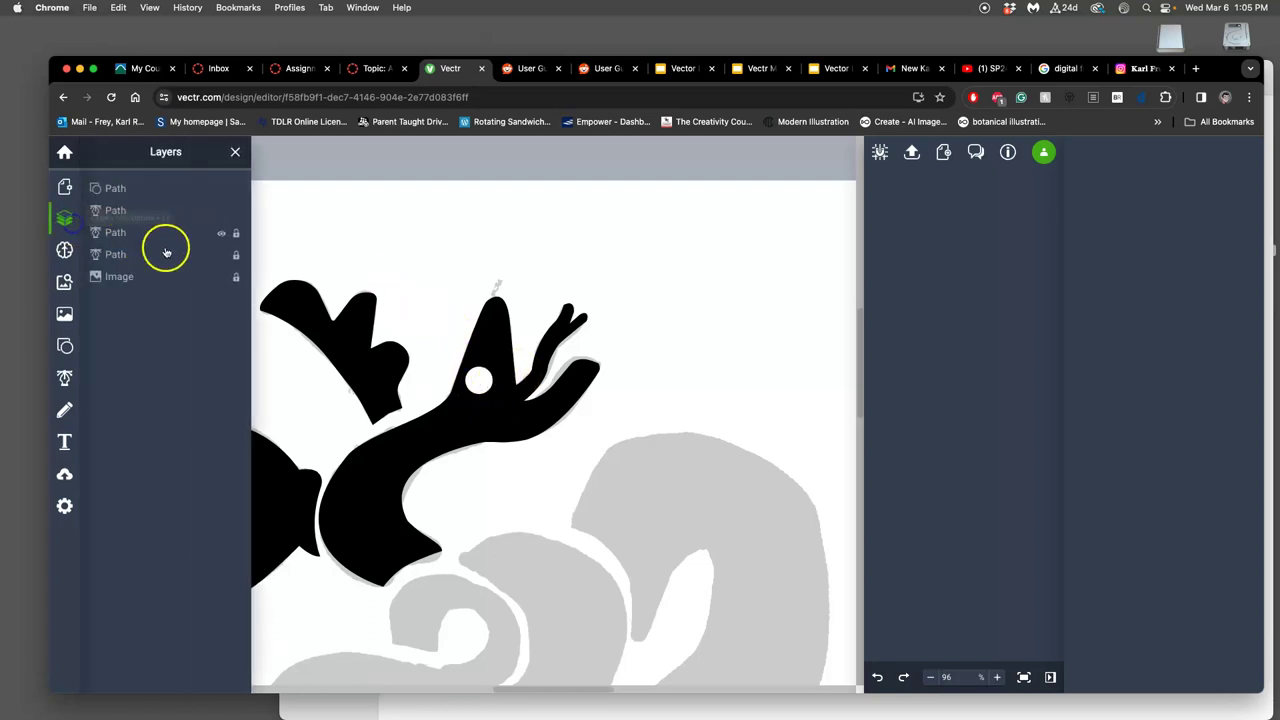
{"action": "left_click", "coordinate": [221, 276]}
{"action": "scroll", "coordinate": [560, 385], "scroll_direction": "left", "scroll_amount": 3}
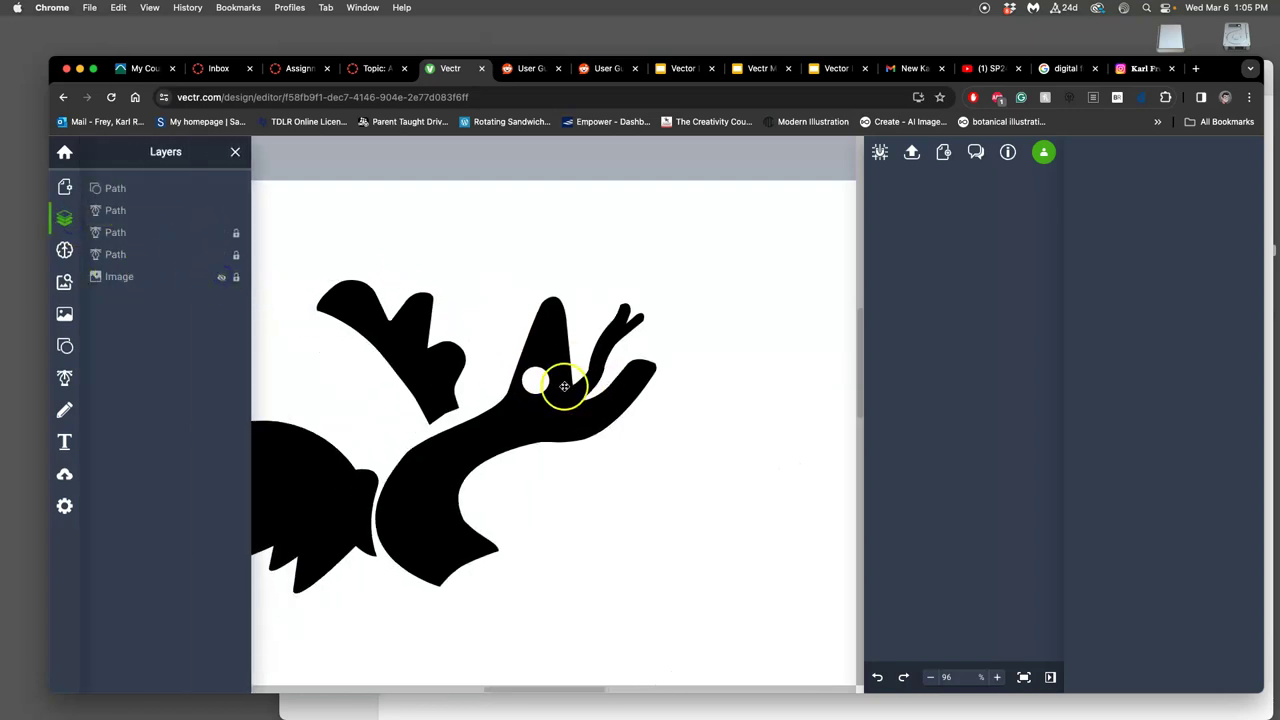
{"action": "left_click", "coordinate": [221, 210]}
{"action": "left_click", "coordinate": [221, 210]}
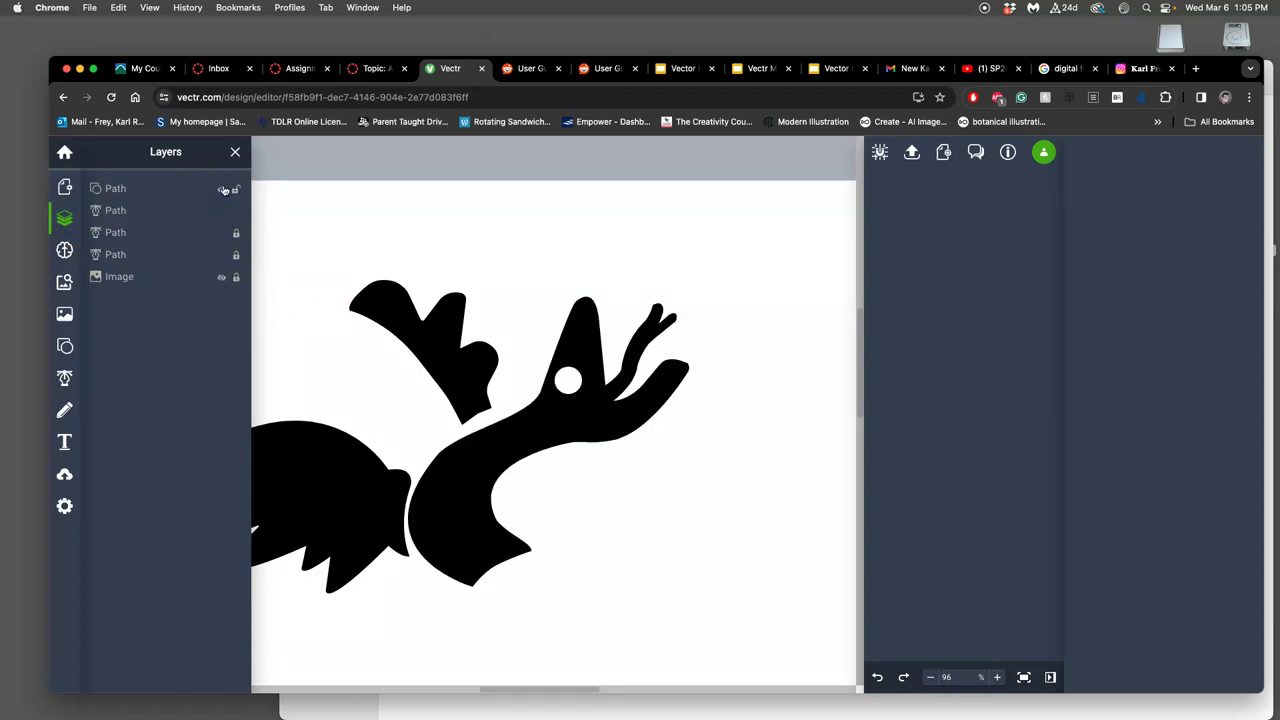
{"action": "left_click", "coordinate": [114, 189]}
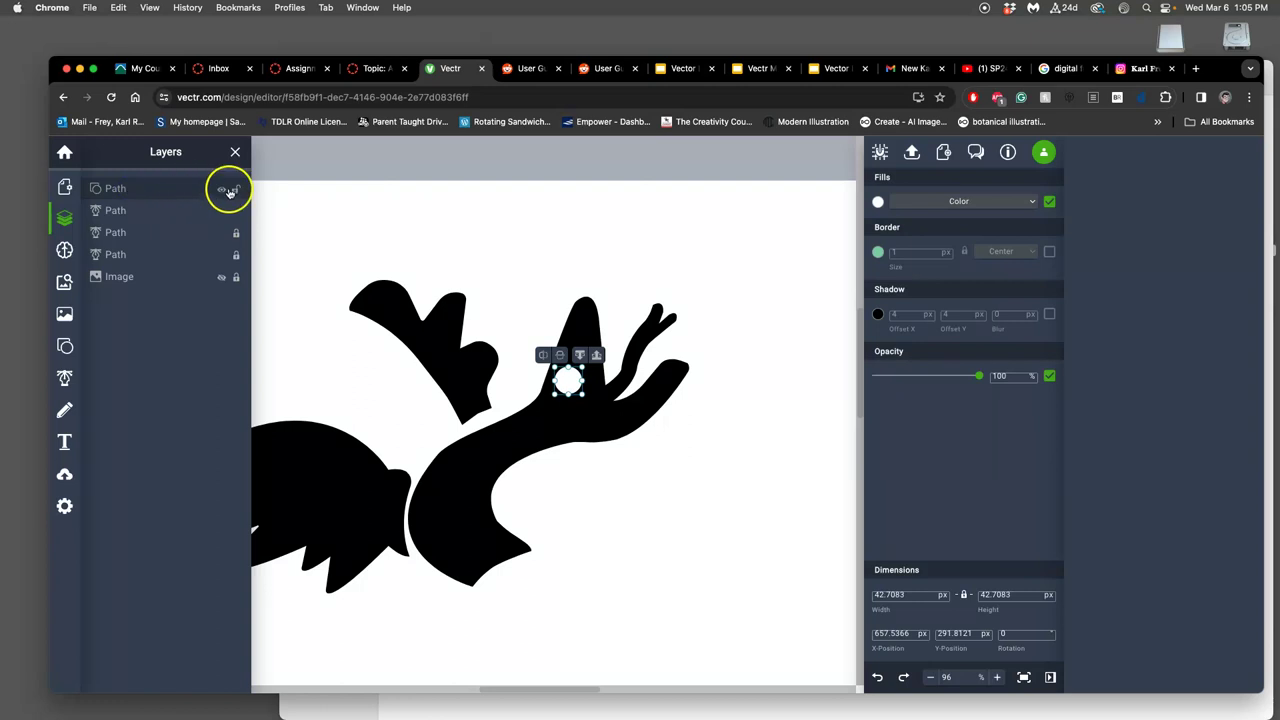
{"action": "left_click", "coordinate": [221, 190]}
{"action": "left_click", "coordinate": [221, 190]}
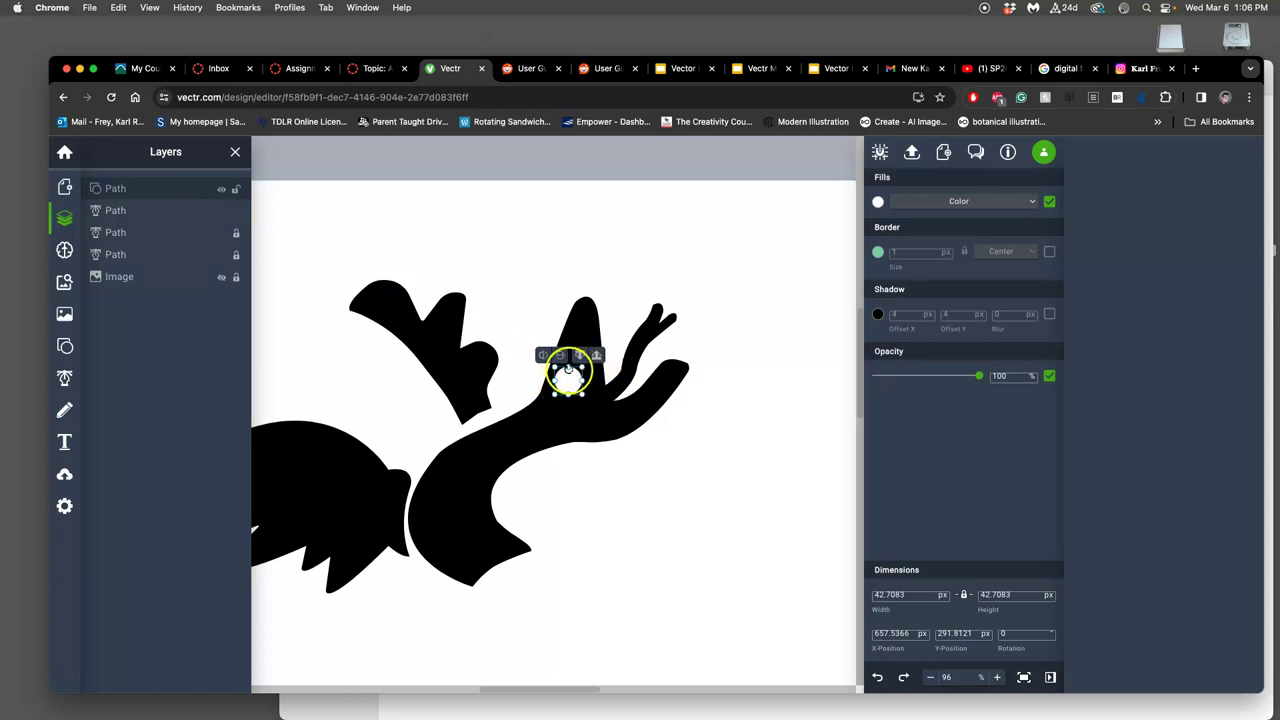
Shrink the white eye circle slightly and subtract it from the black body path
{"action": "left_click", "coordinate": [554, 369]}
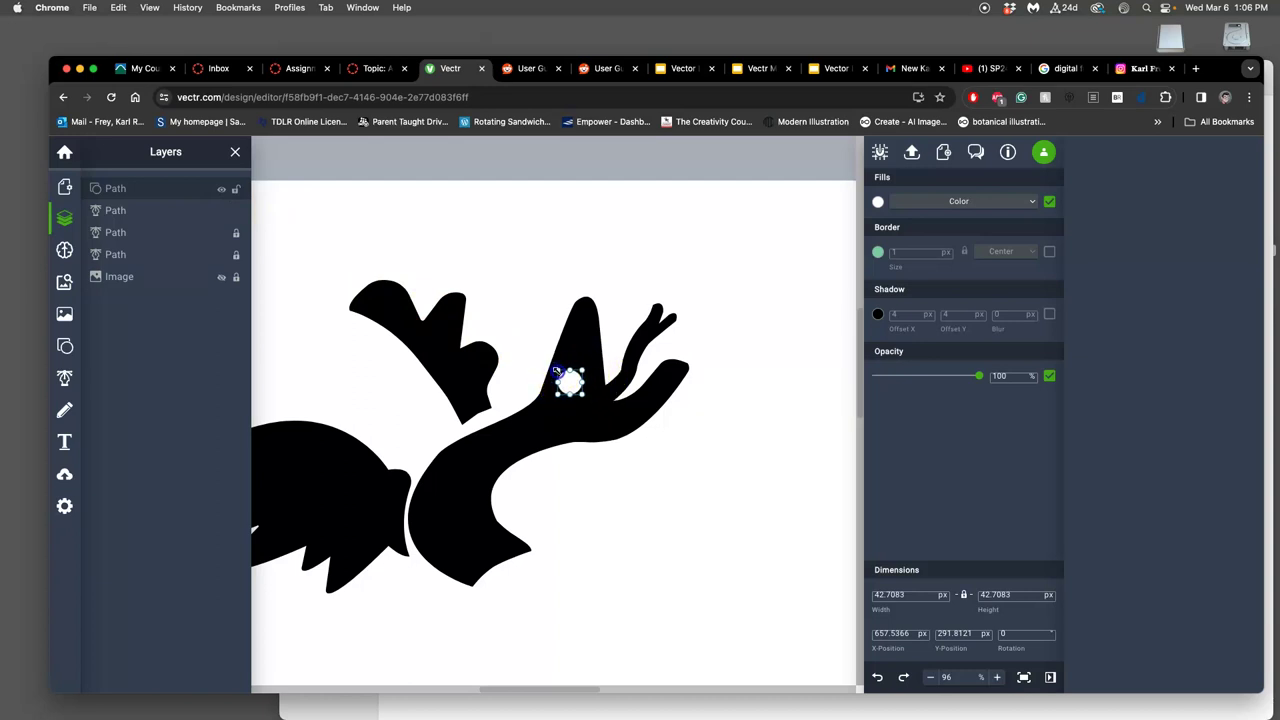
{"action": "left_click_drag", "start_coordinate": [556, 370], "coordinate": [561, 375]}
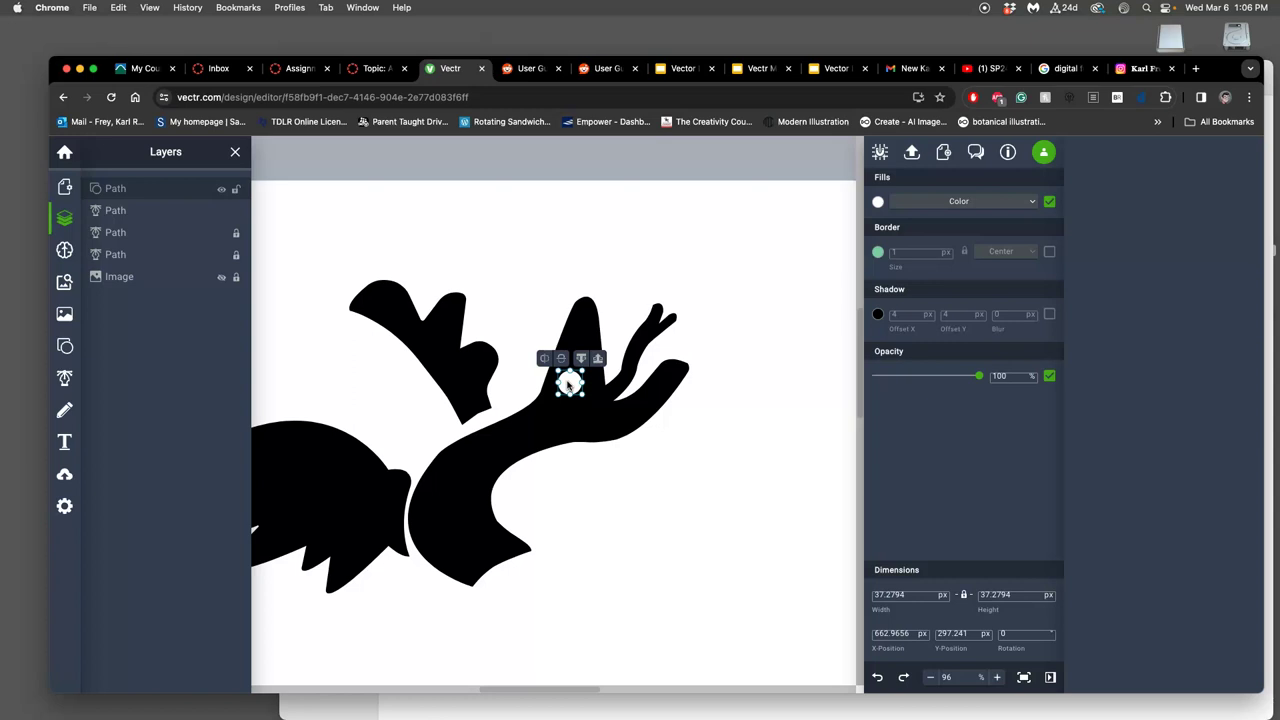
{"action": "left_click", "coordinate": [548, 400]}
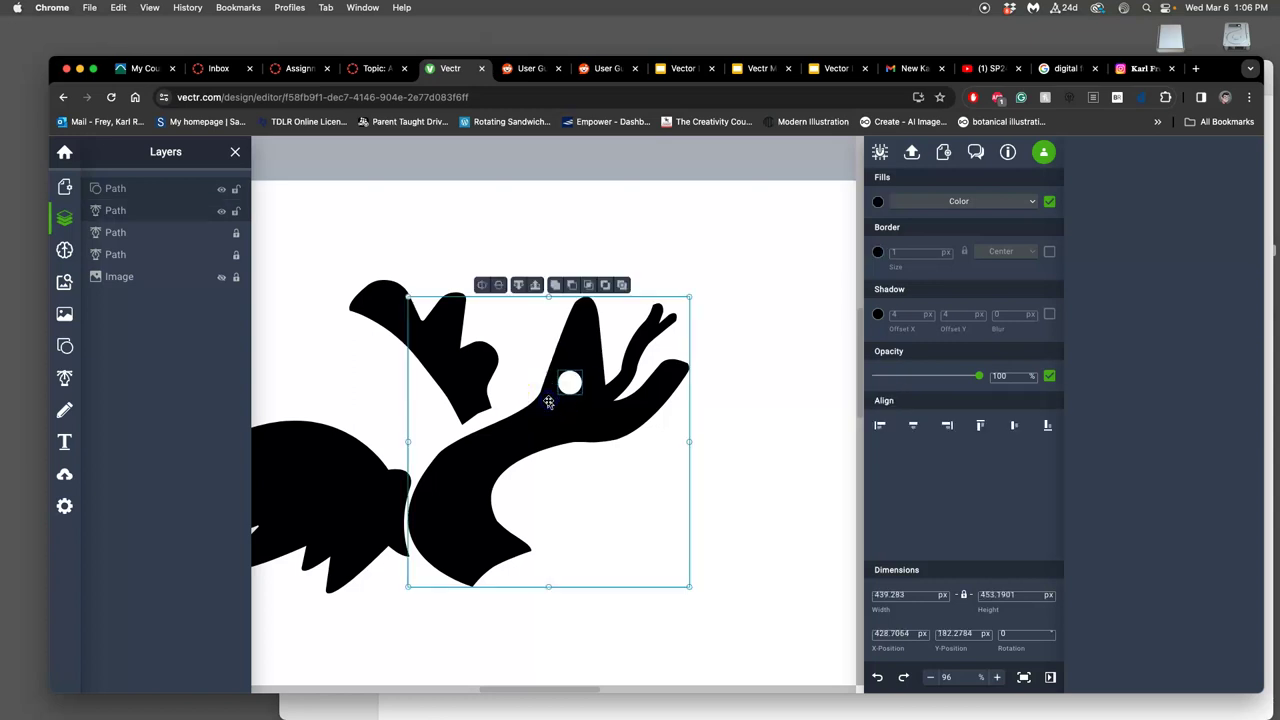
{"action": "left_click", "coordinate": [573, 287]}
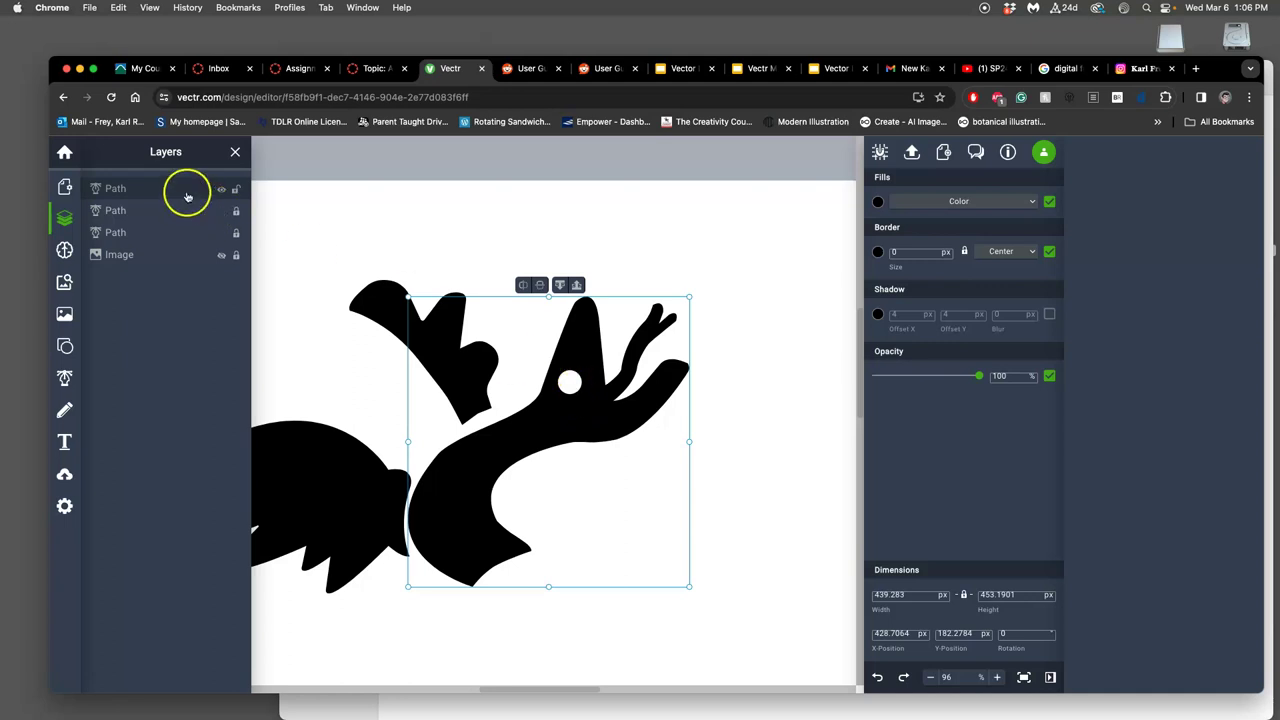
Toggle the combined path's visibility to verify the eye hole, then open its anchor points
{"action": "left_click", "coordinate": [220, 190]}
{"action": "left_click", "coordinate": [220, 190]}
{"action": "double_click", "coordinate": [547, 416]}
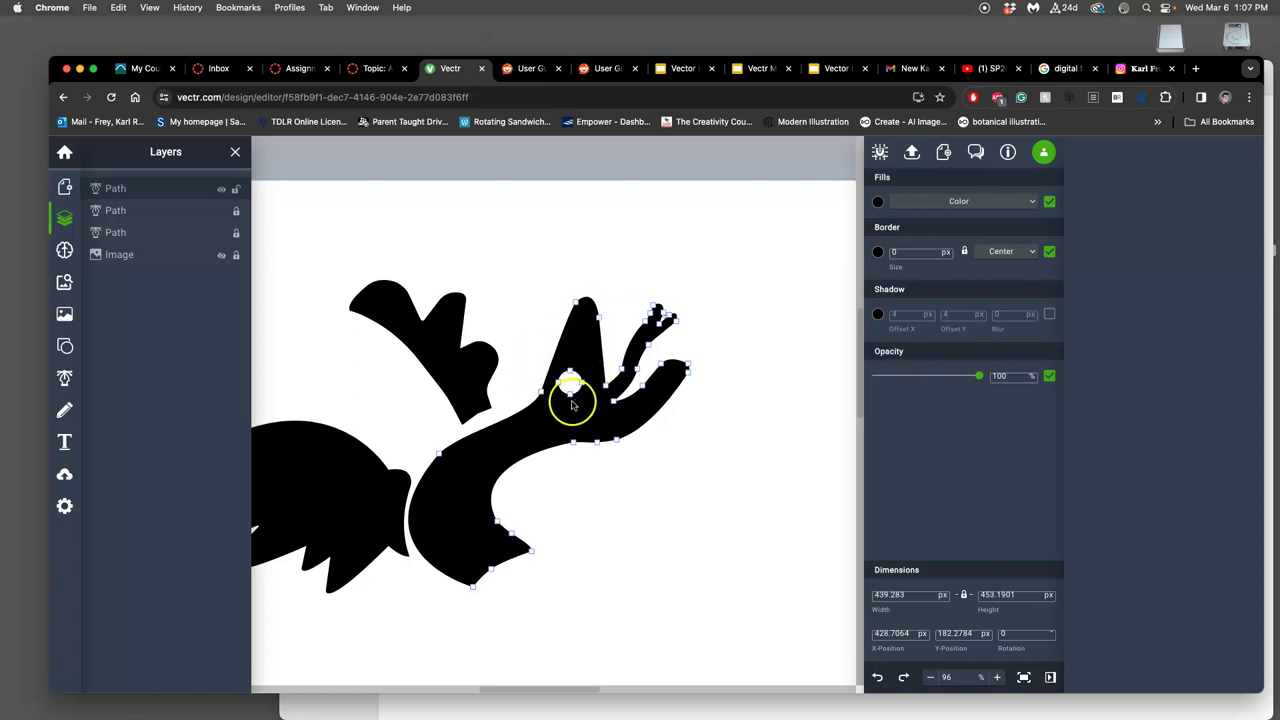
{"action": "scroll", "coordinate": [490, 376], "scroll_direction": "down", "scroll_amount": 2}
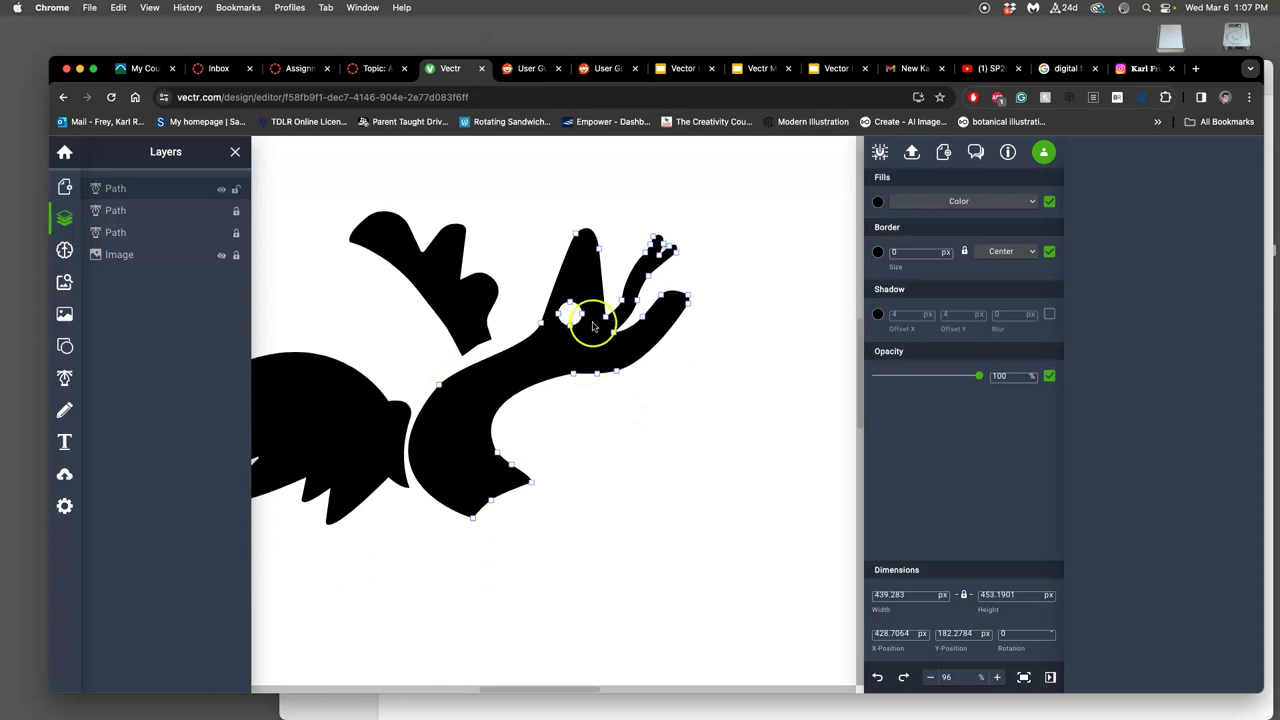
{"action": "scroll", "coordinate": [490, 399], "scroll_direction": "left", "scroll_amount": 3}
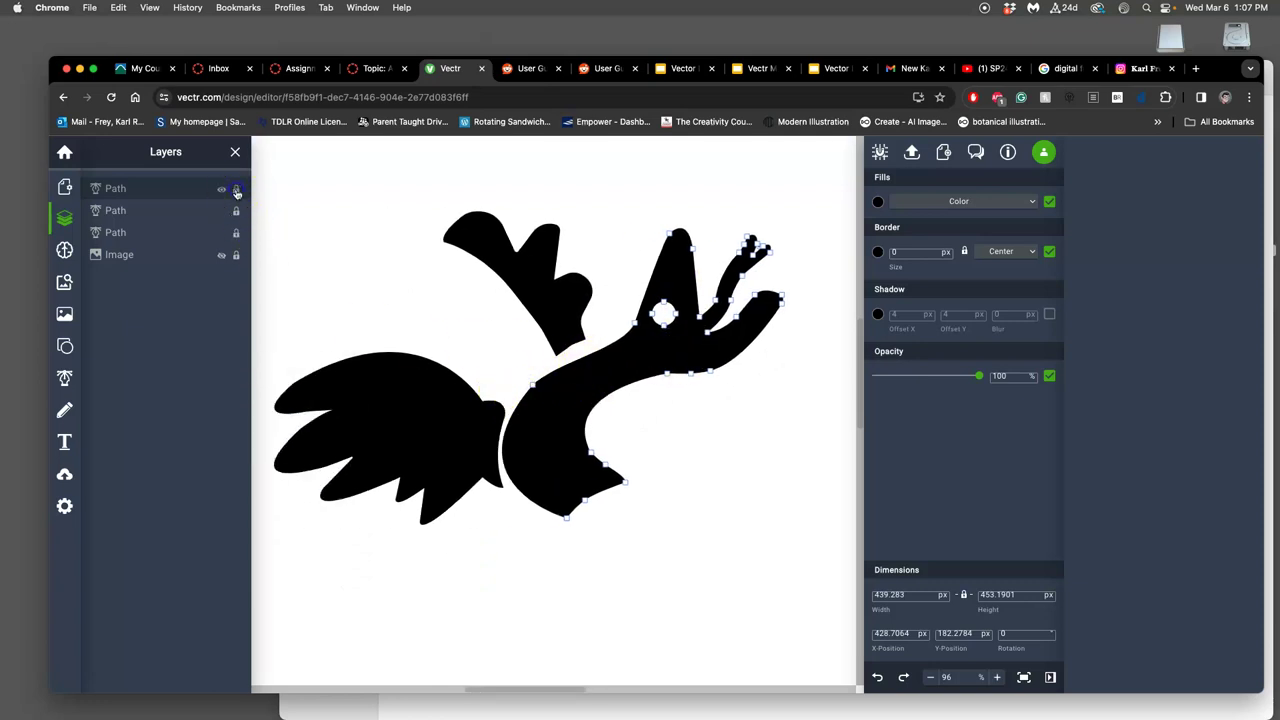
Show the grey sketch again, zoom out to 56%, and choose the Pencil tool
{"action": "left_click", "coordinate": [222, 254]}
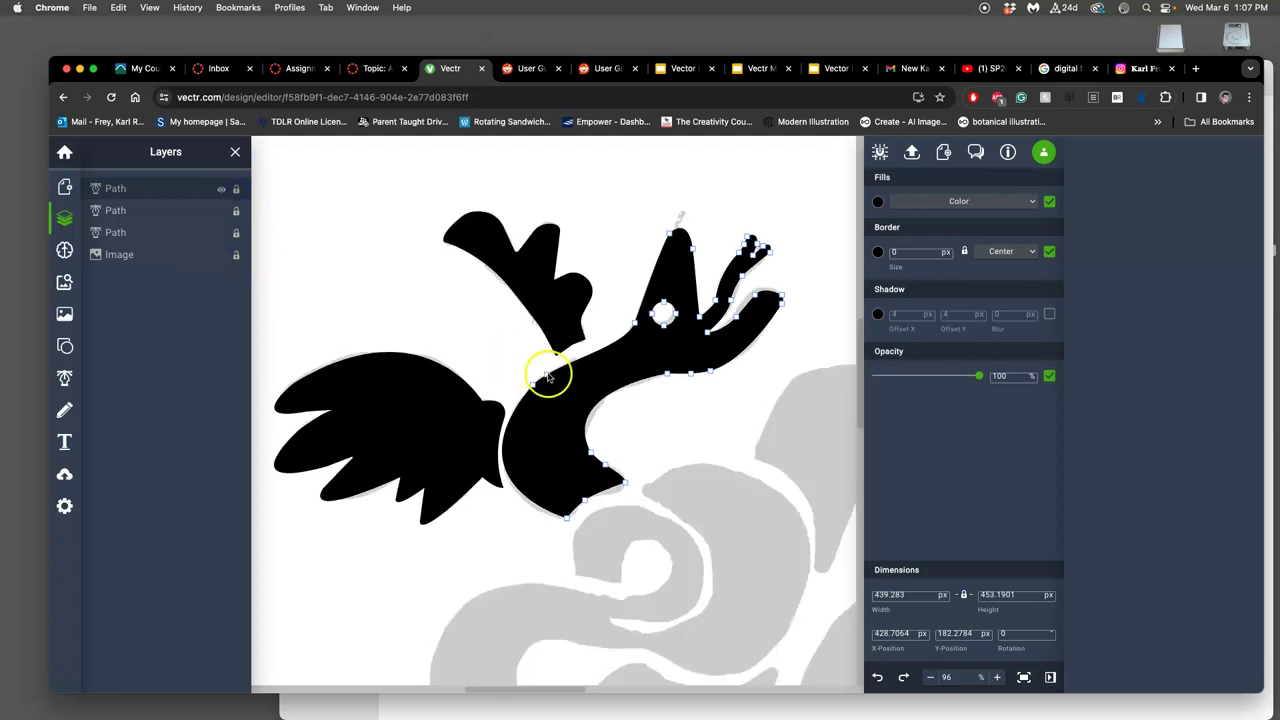
{"action": "scroll", "coordinate": [547, 376], "scroll_direction": "right", "scroll_amount": 2}
{"action": "scroll", "coordinate": [665, 393], "scroll_direction": "down", "scroll_amount": 5}
{"action": "scroll", "coordinate": [656, 392], "scroll_direction": "down", "scroll_amount": 2}
{"action": "scroll", "coordinate": [656, 392], "scroll_direction": "right", "scroll_amount": 2}
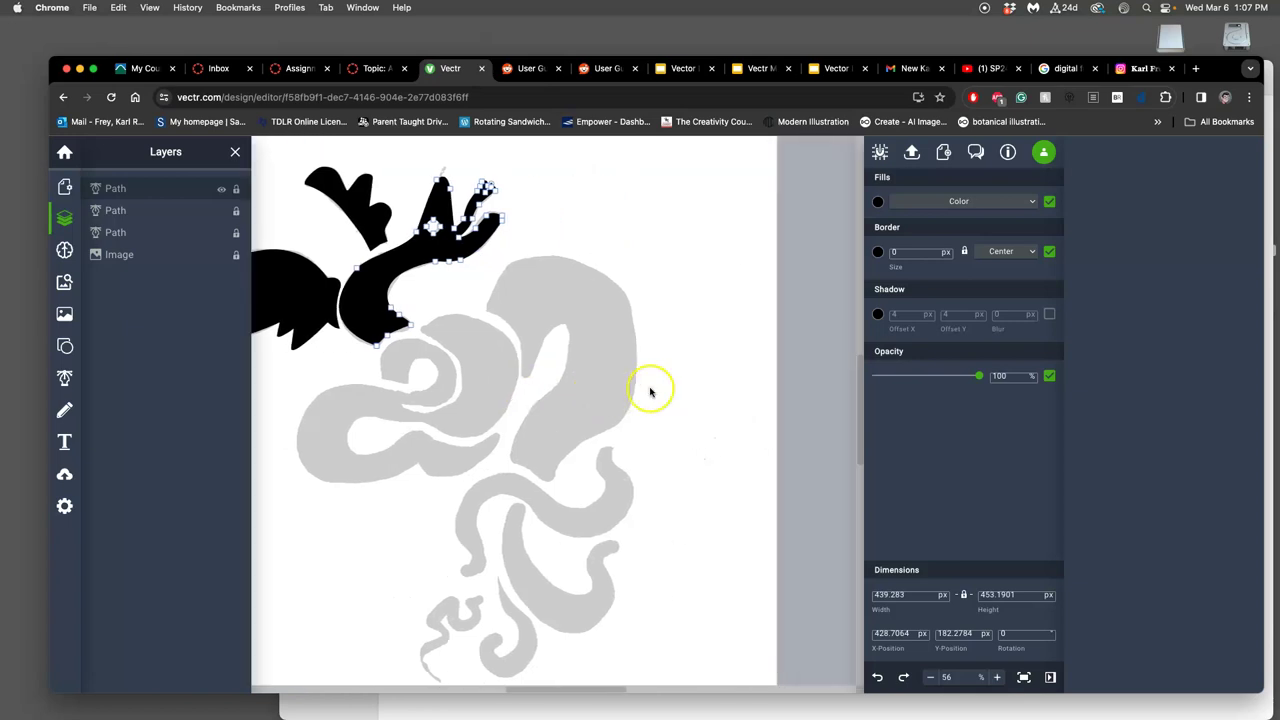
{"action": "left_click", "coordinate": [63, 411]}
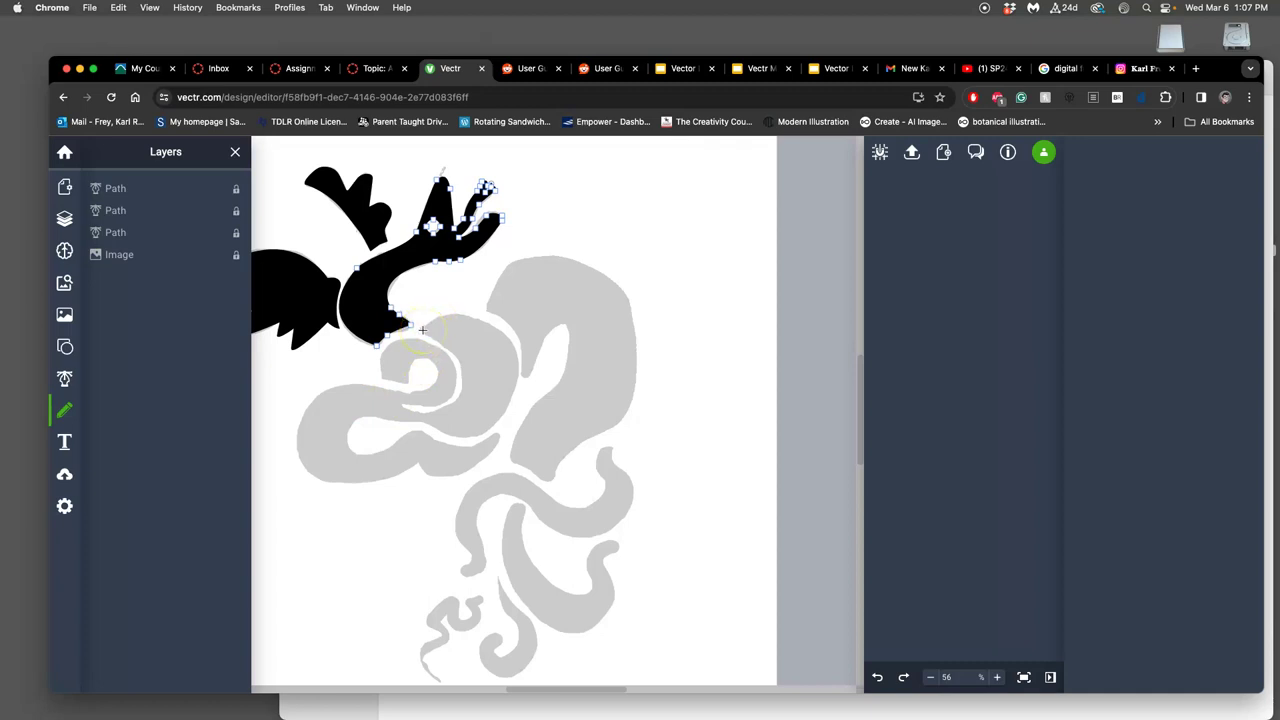
Draw a closed freehand outline around the tail's first curl
{"action": "left_click", "coordinate": [423, 327]}
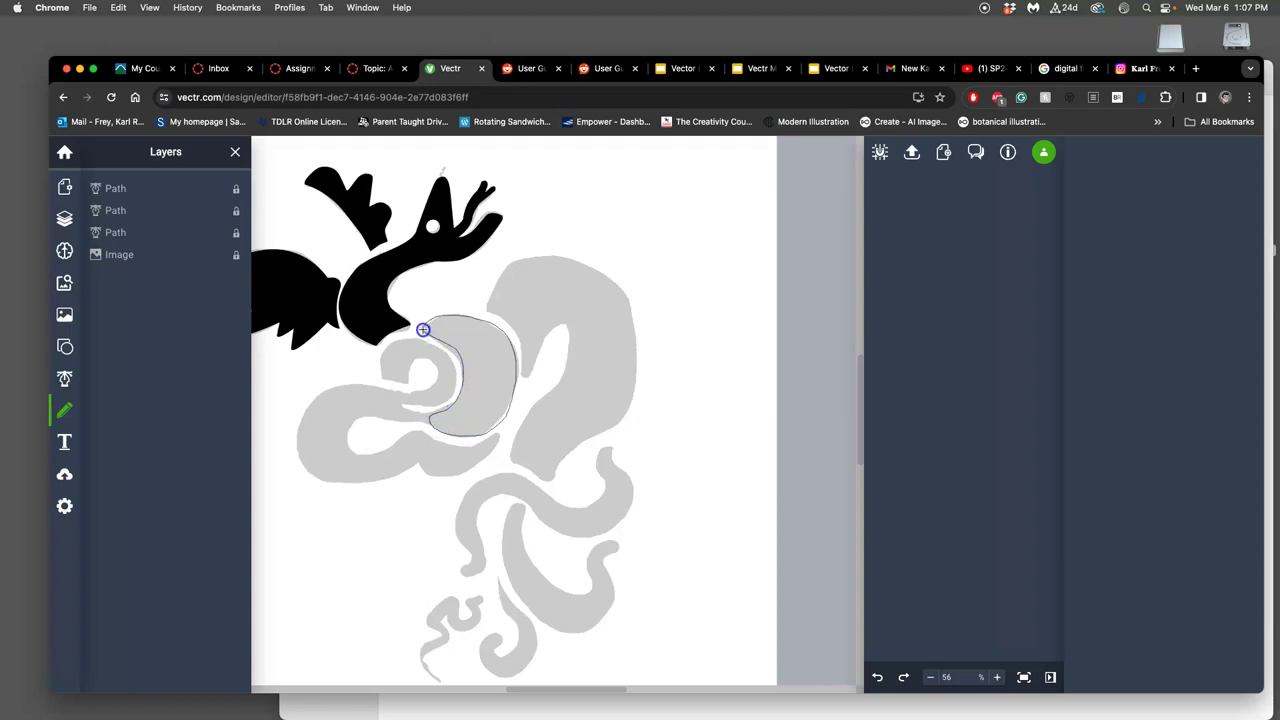
{"action": "left_click_drag", "start_coordinate": [423, 329], "coordinate": [425, 331]}
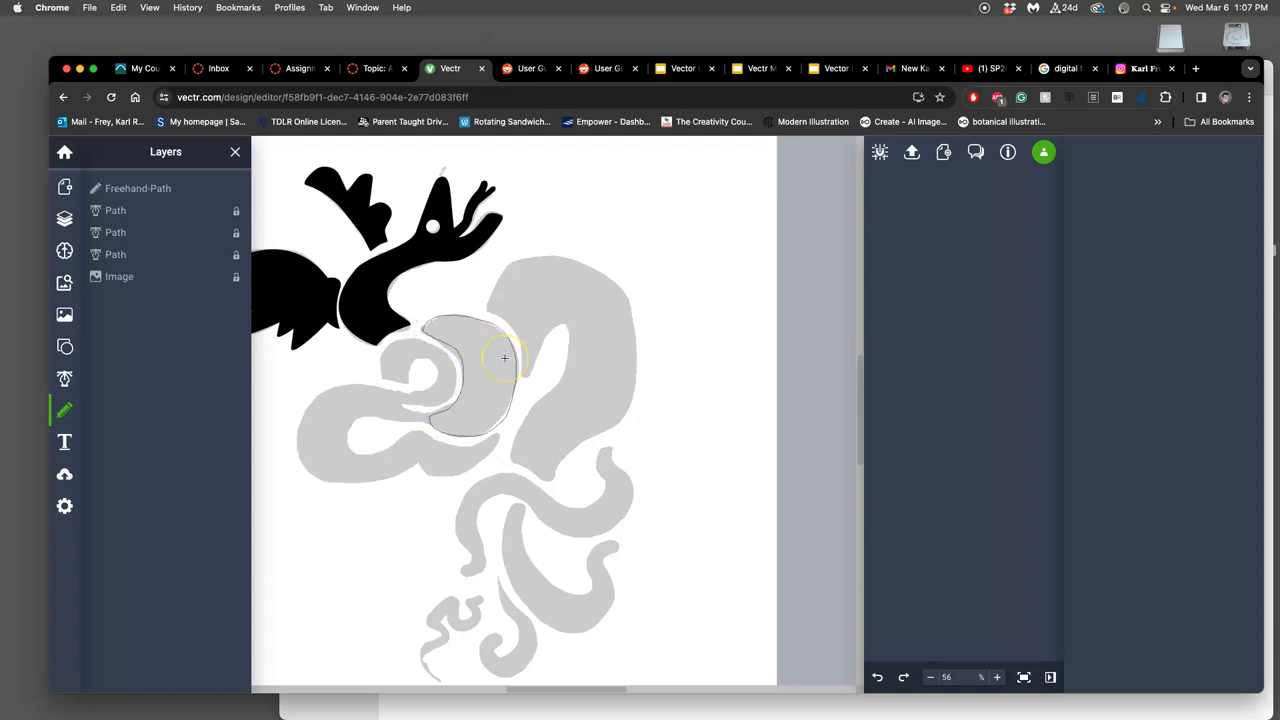
{"action": "scroll", "coordinate": [505, 358], "scroll_direction": "up", "scroll_amount": 5}
{"action": "scroll", "coordinate": [491, 357], "scroll_direction": "up", "scroll_amount": 5}
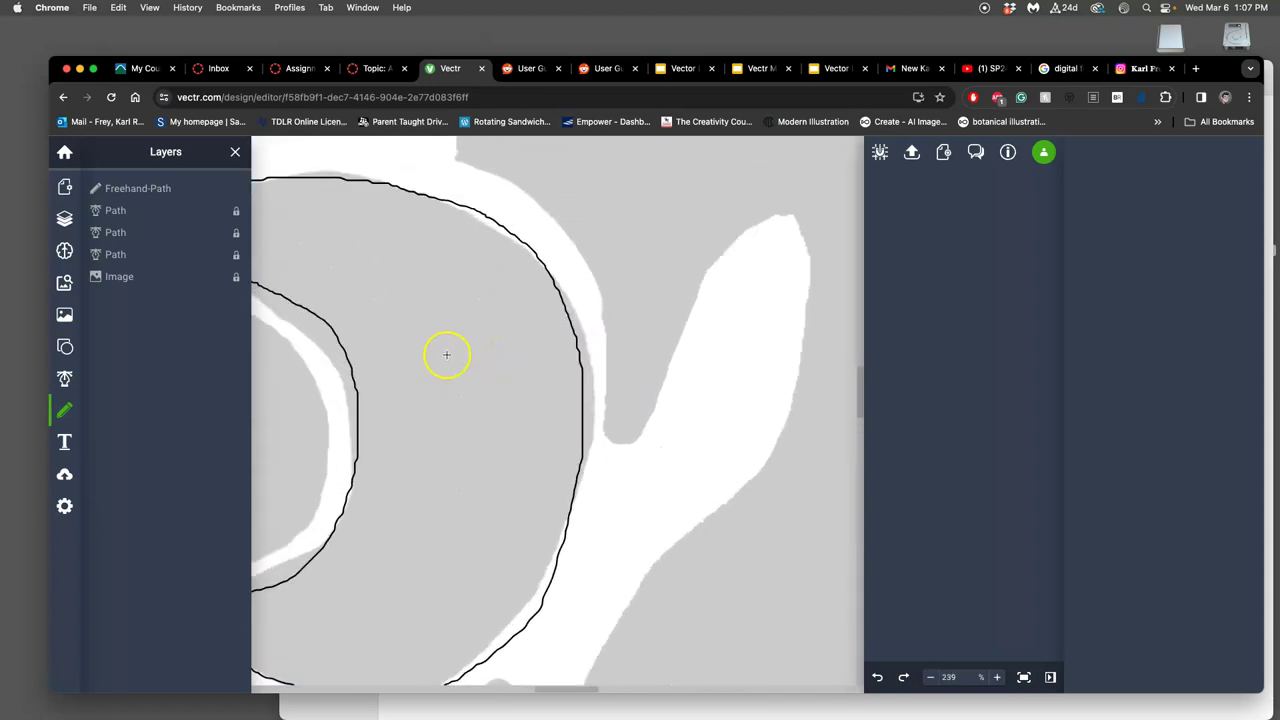
{"action": "left_click", "coordinate": [66, 218]}
{"action": "left_click", "coordinate": [73, 219]}
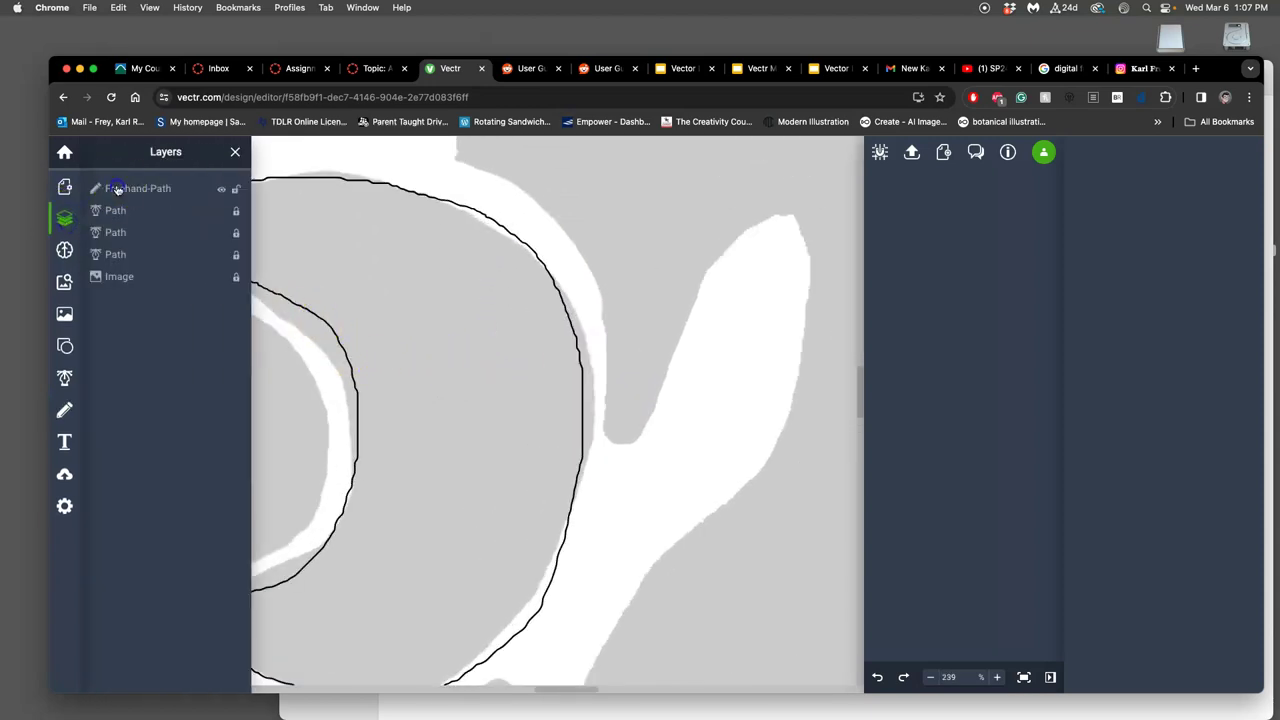
Inspect the freehand outline's anchor points up close
{"action": "left_click", "coordinate": [330, 296]}
{"action": "double_click", "coordinate": [325, 323]}
{"action": "left_click_drag", "start_coordinate": [326, 320], "coordinate": [387, 311]}
{"action": "scroll", "coordinate": [387, 311], "scroll_direction": "left", "scroll_amount": 5}
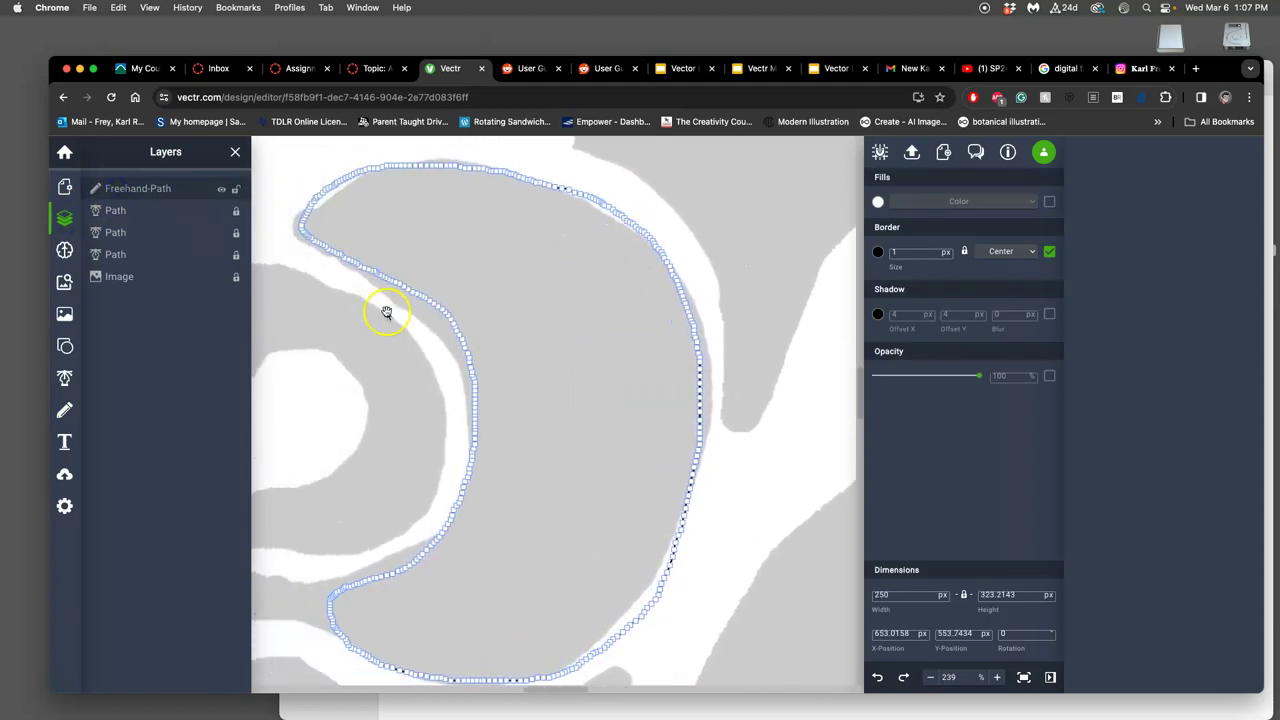
{"action": "scroll", "coordinate": [430, 253], "scroll_direction": "up", "scroll_amount": 2}
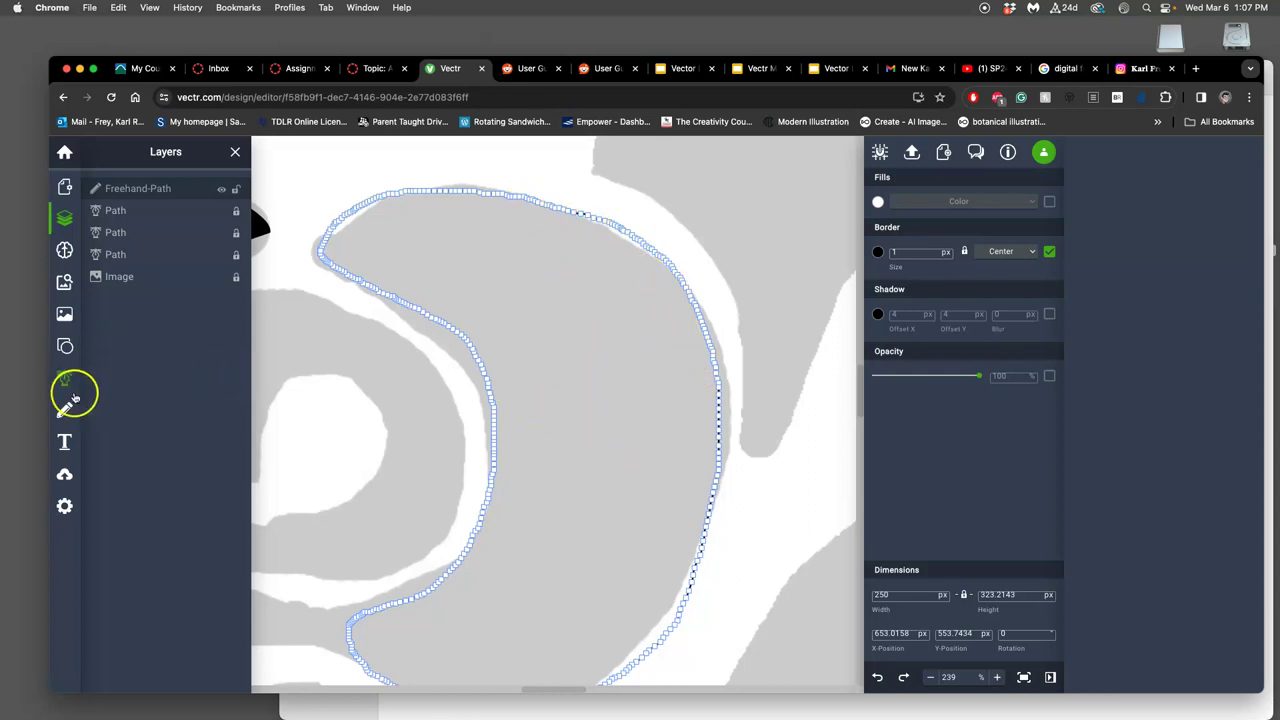
Select the Freehand-Path layer in the Layers list for removal
{"action": "left_click", "coordinate": [65, 409]}
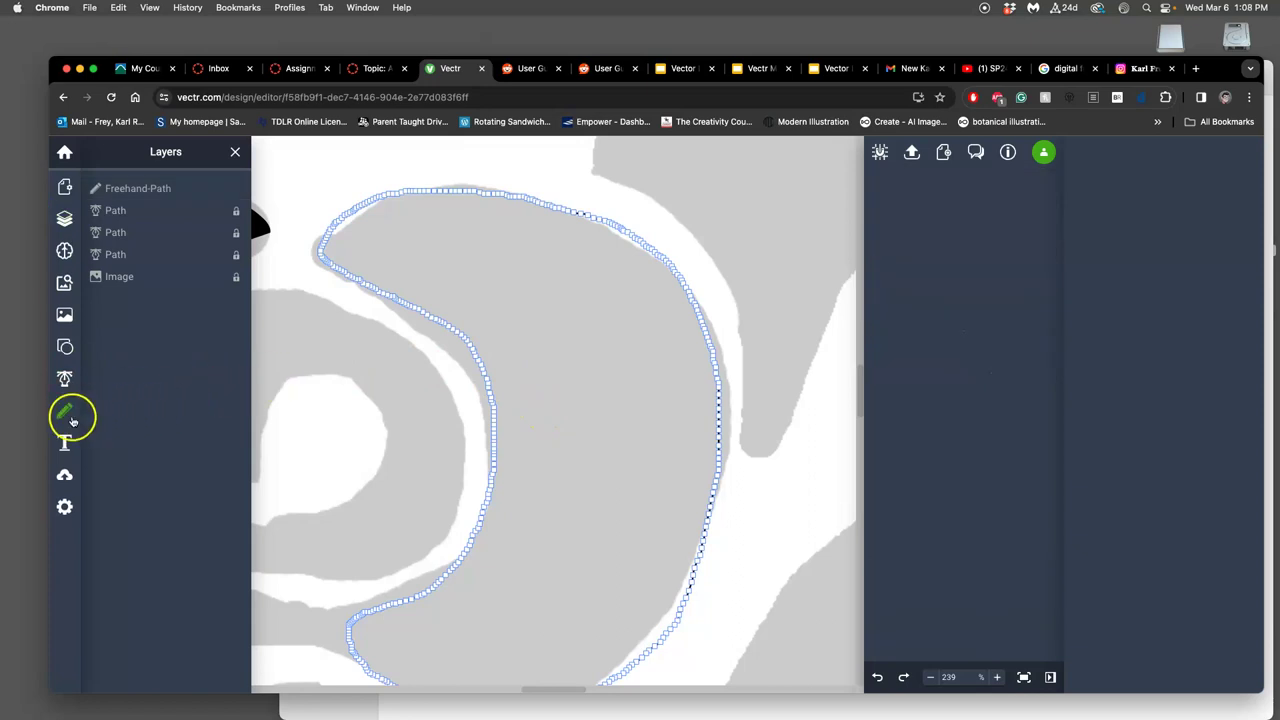
{"action": "left_click", "coordinate": [70, 419]}
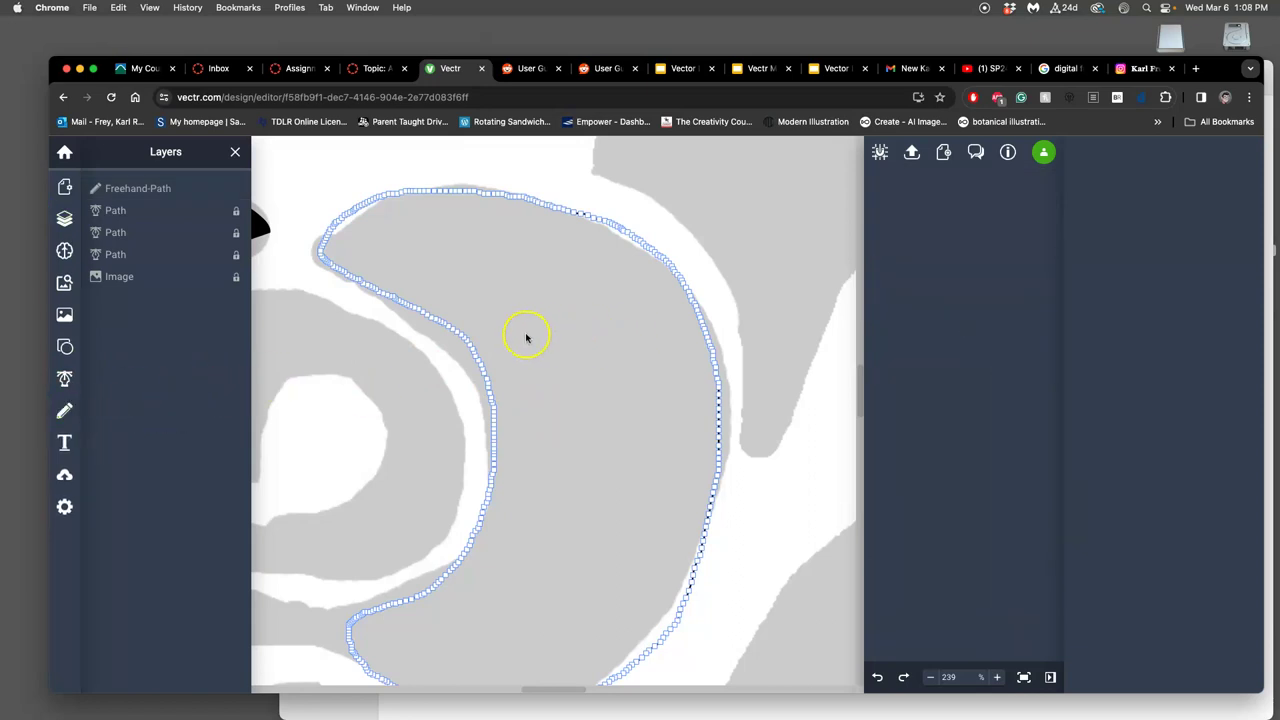
{"action": "left_click", "coordinate": [135, 188]}
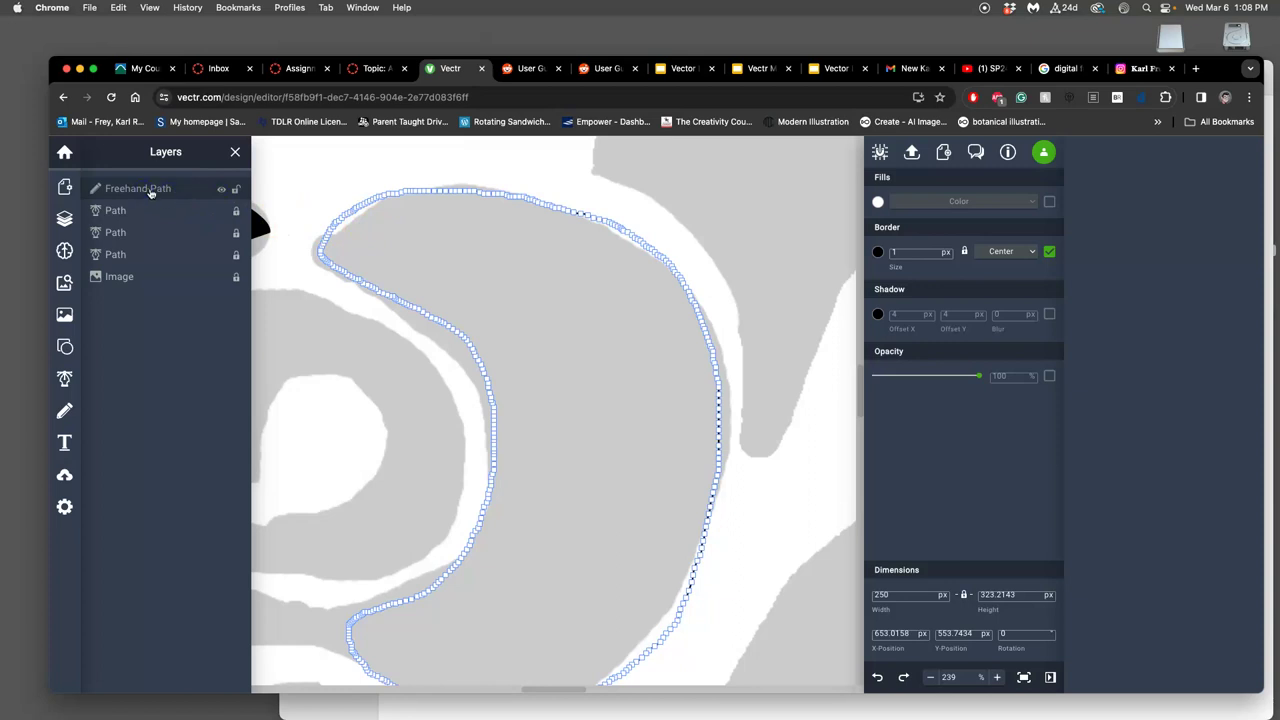
{"action": "left_click", "coordinate": [355, 210]}
{"action": "left_click", "coordinate": [343, 188]}
{"action": "left_click", "coordinate": [157, 193]}
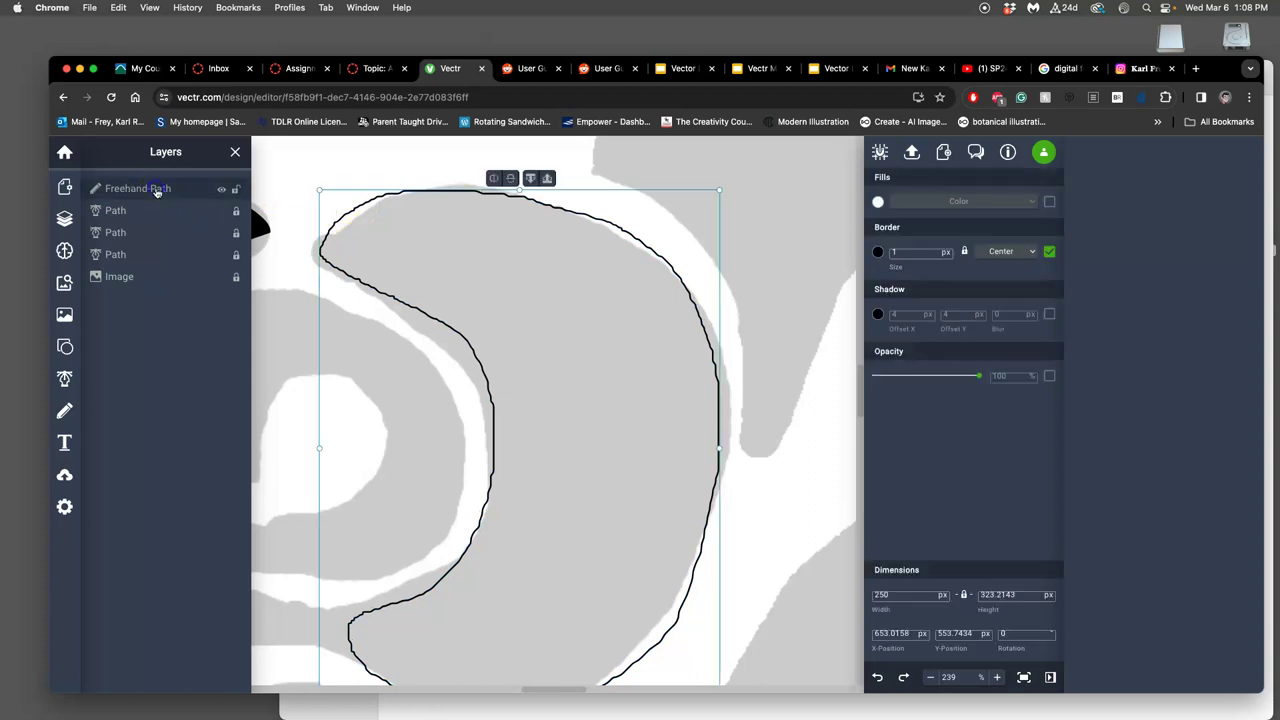
Delete the freehand outline and place a first pen point on the tail swirl
{"action": "key", "text": "Delete"}
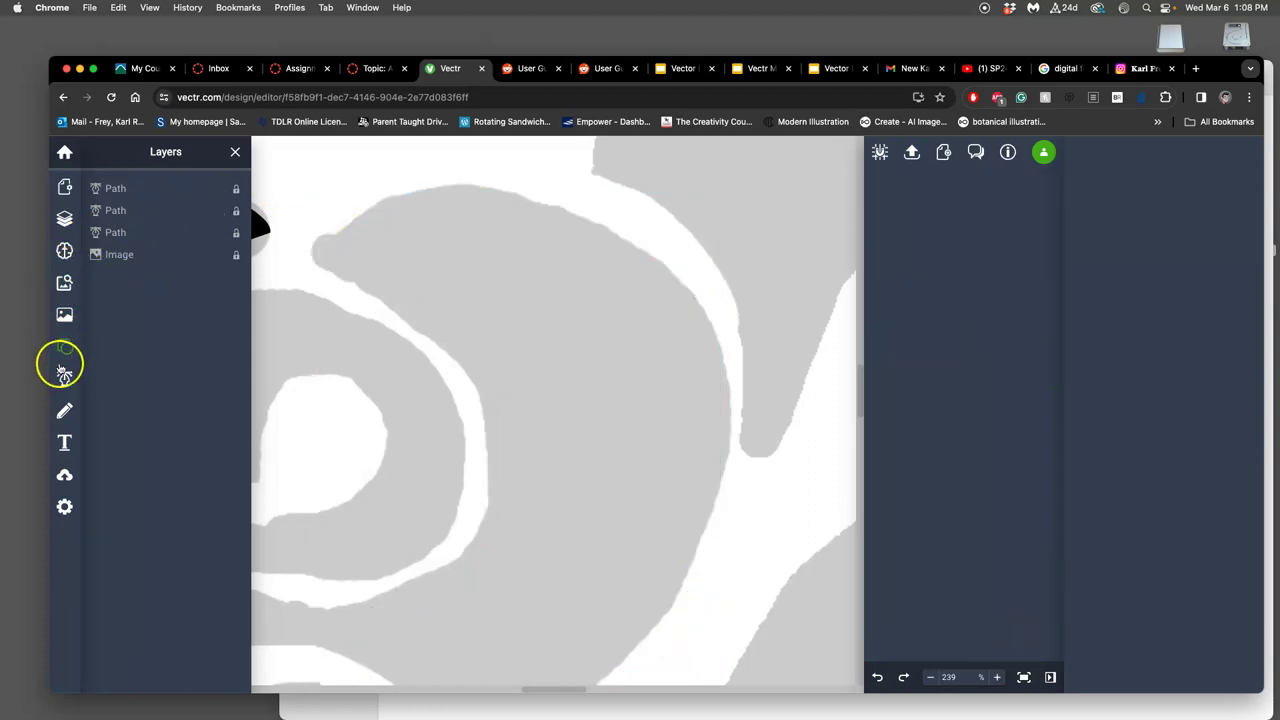
{"action": "left_click", "coordinate": [64, 378]}
{"action": "left_click", "coordinate": [300, 248]}
{"action": "scroll", "coordinate": [300, 248], "scroll_direction": "down", "scroll_amount": 5}
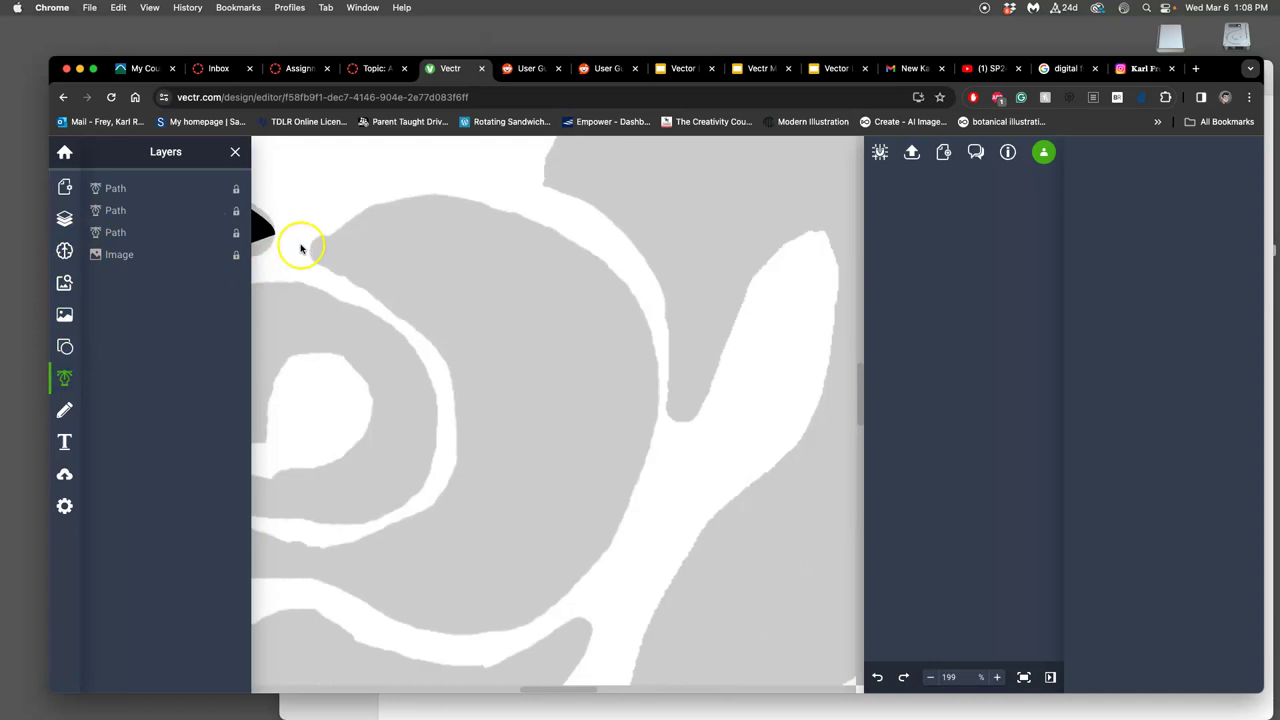
{"action": "scroll", "coordinate": [430, 270], "scroll_direction": "left", "scroll_amount": 8}
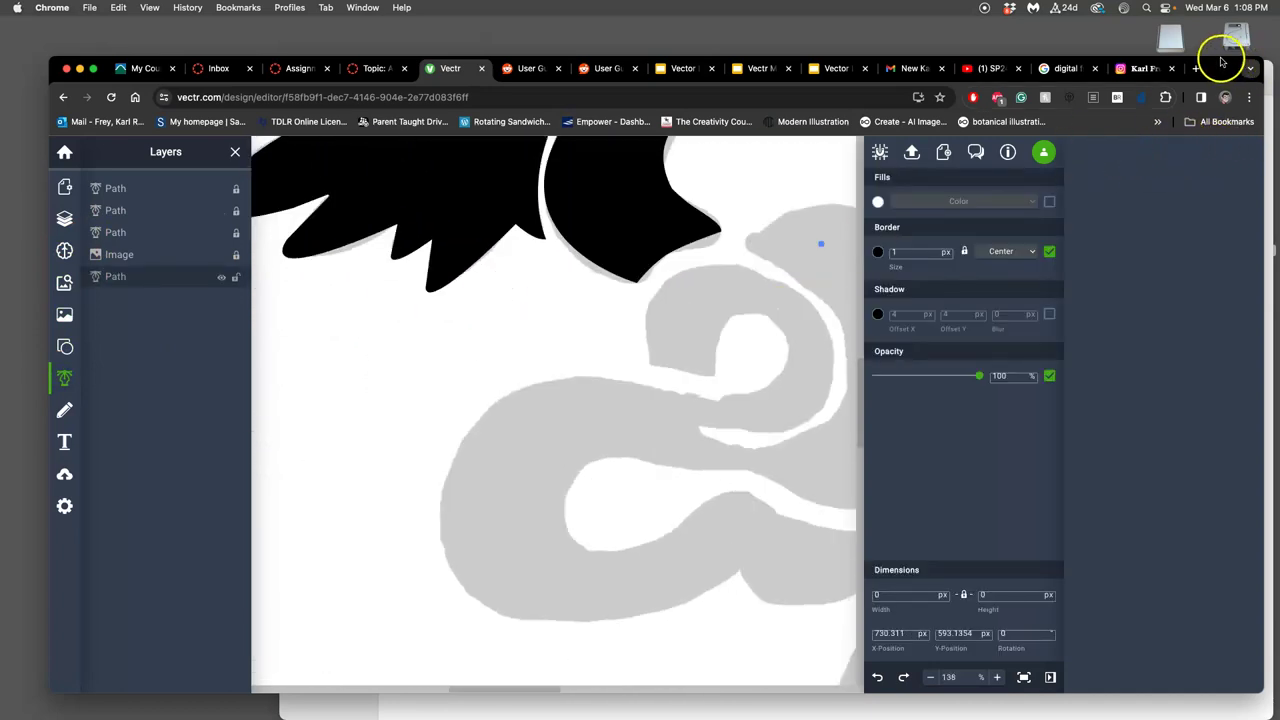
{"action": "left_click_drag", "start_coordinate": [100, 58], "coordinate": [2, 38]}
{"action": "scroll", "coordinate": [678, 255], "scroll_direction": "up", "scroll_amount": 3}
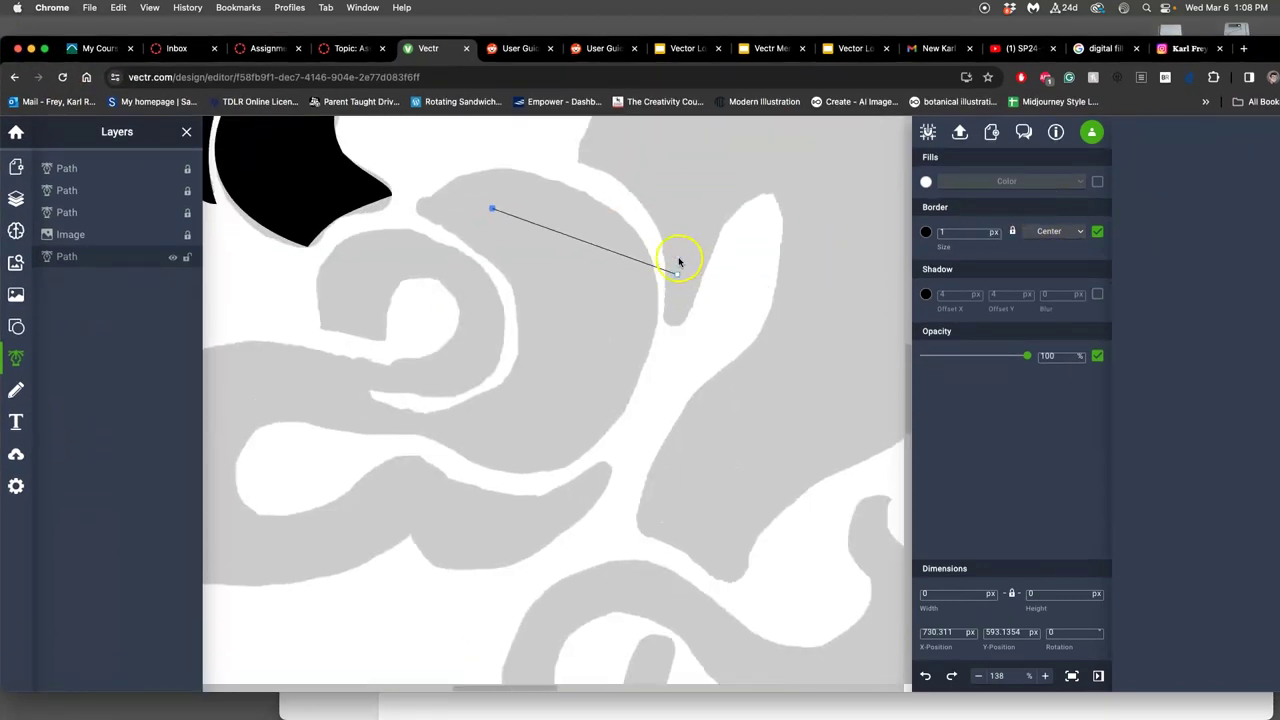
Discard the unfinished pen path, reopen Layers, and return to the Pen tool
{"action": "key", "text": "Escape"}
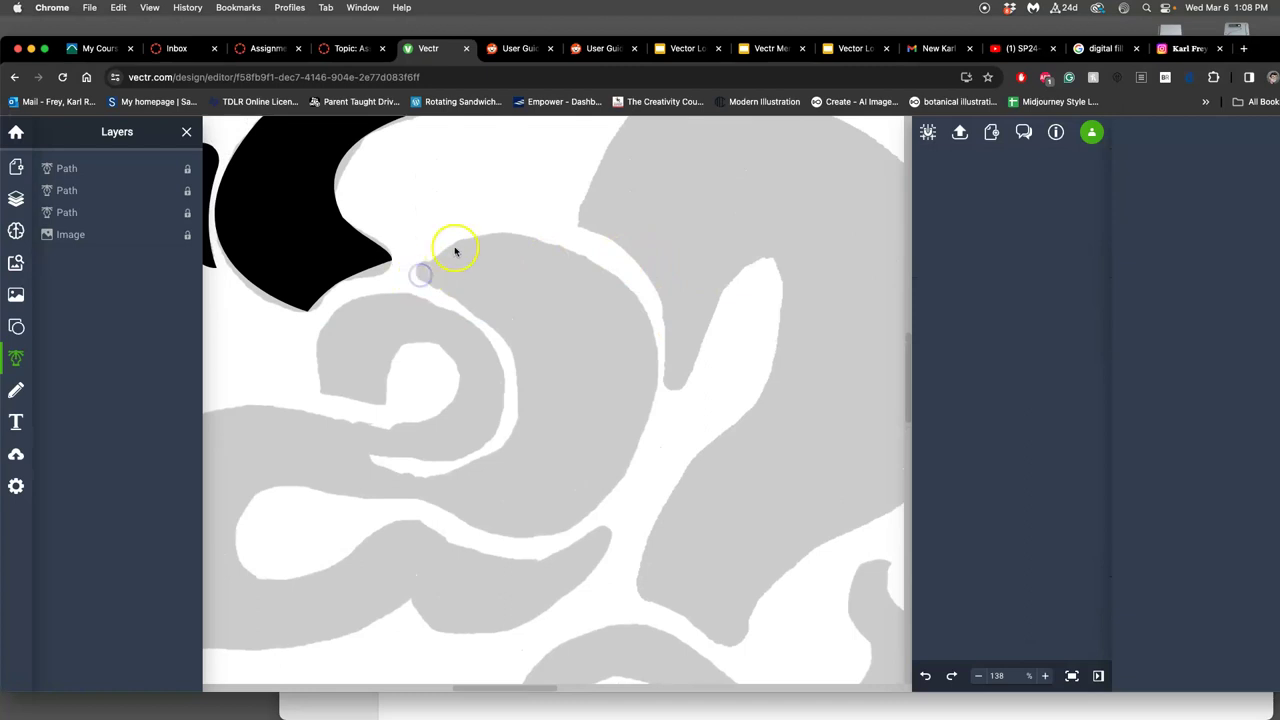
{"action": "left_click", "coordinate": [17, 357]}
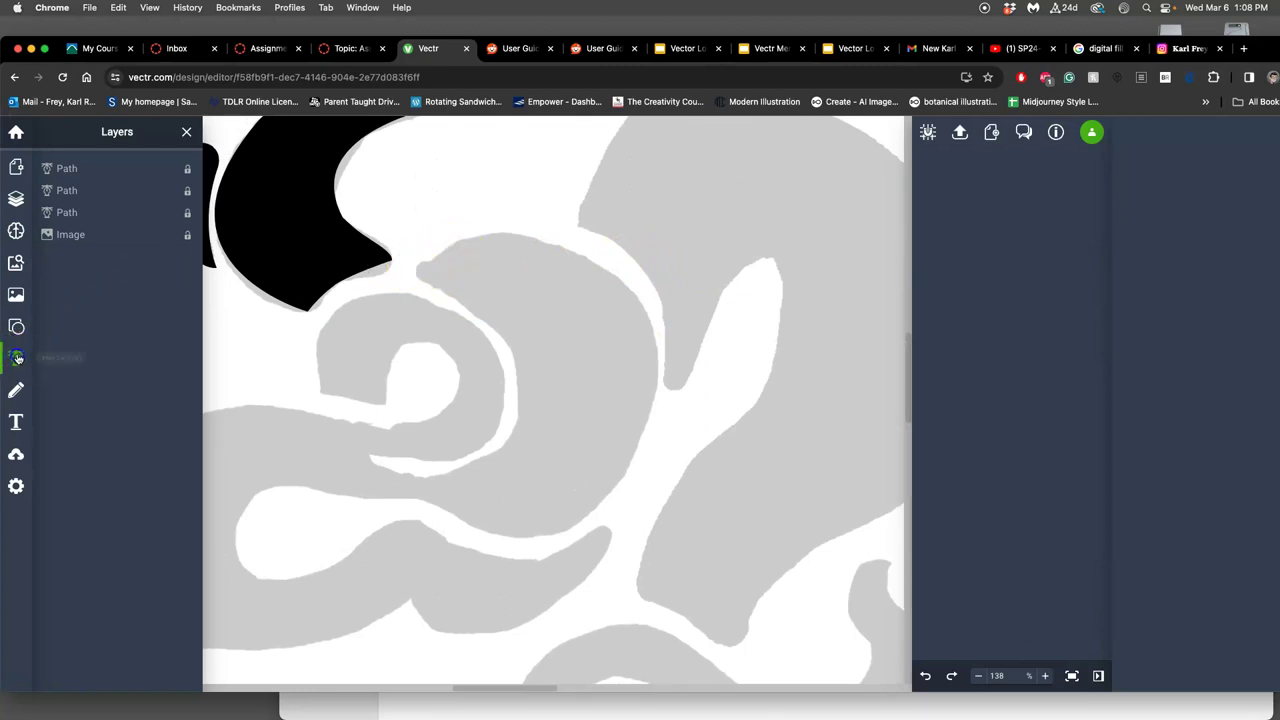
{"action": "left_click", "coordinate": [17, 197]}
{"action": "left_click", "coordinate": [20, 198]}
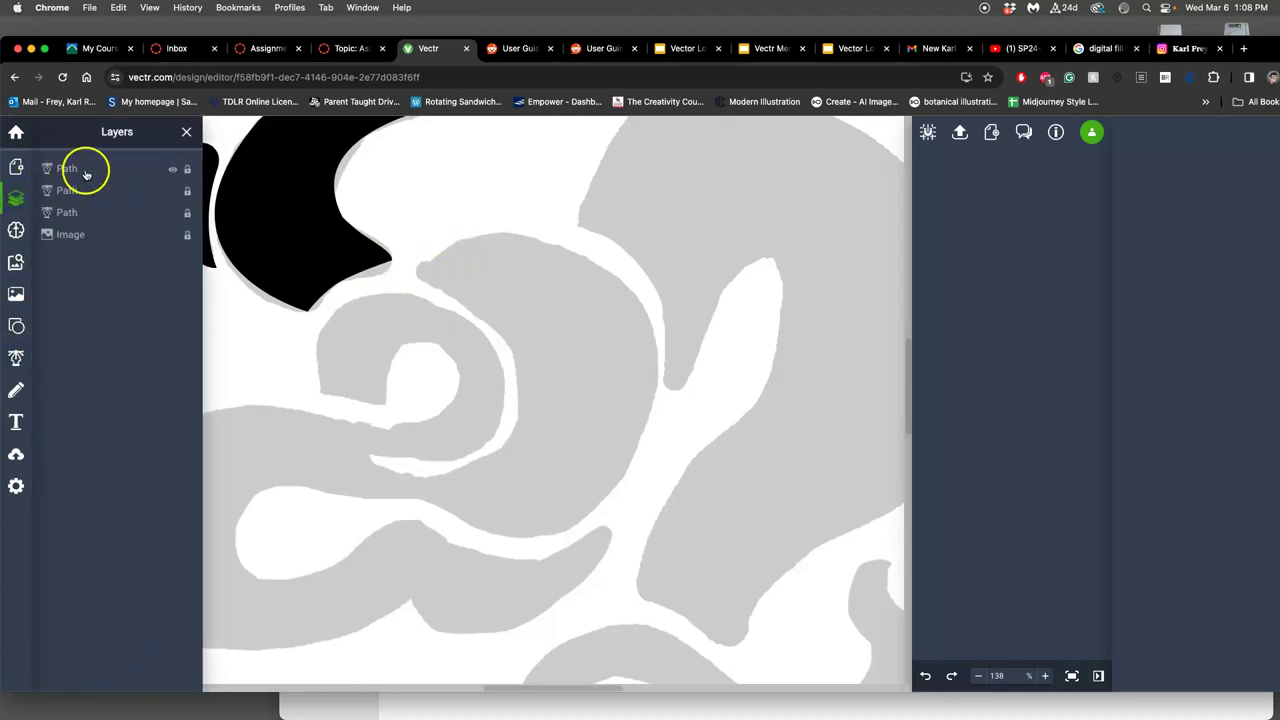
{"action": "left_click", "coordinate": [83, 170]}
{"action": "left_click", "coordinate": [16, 357]}
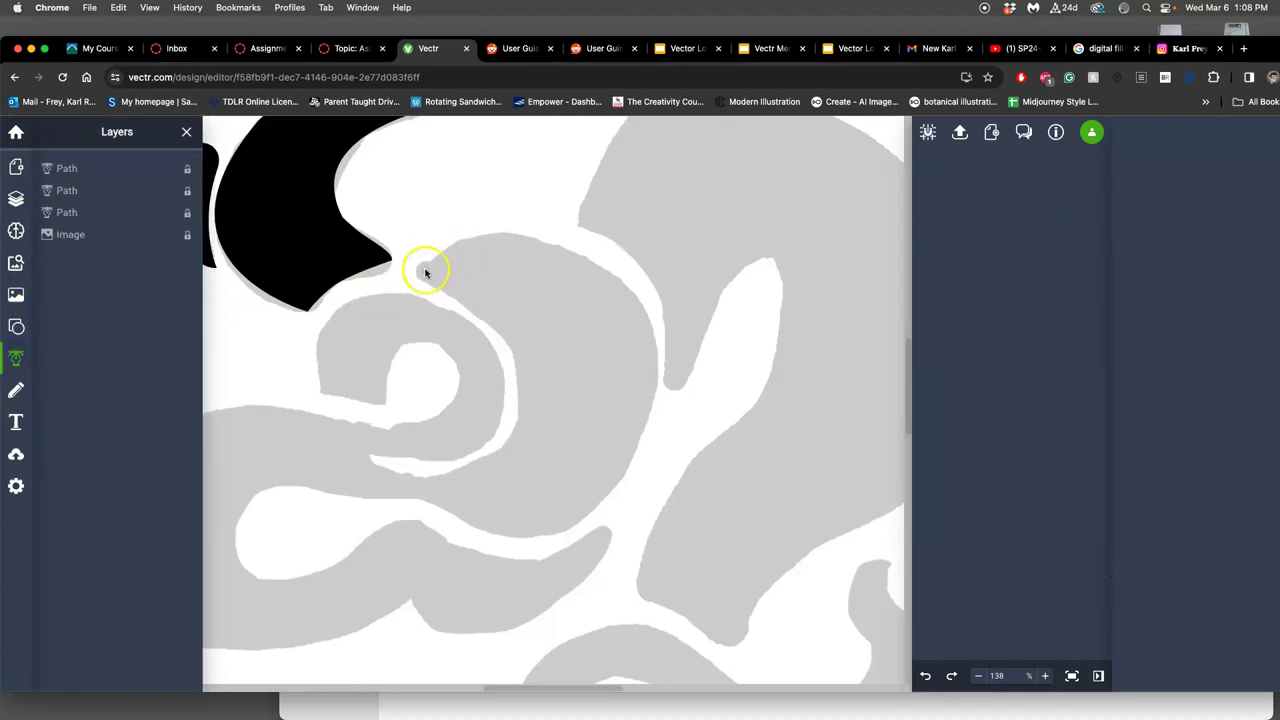
Start a new pen path at the swirl's top and curve it down the right side
{"action": "left_click", "coordinate": [421, 272]}
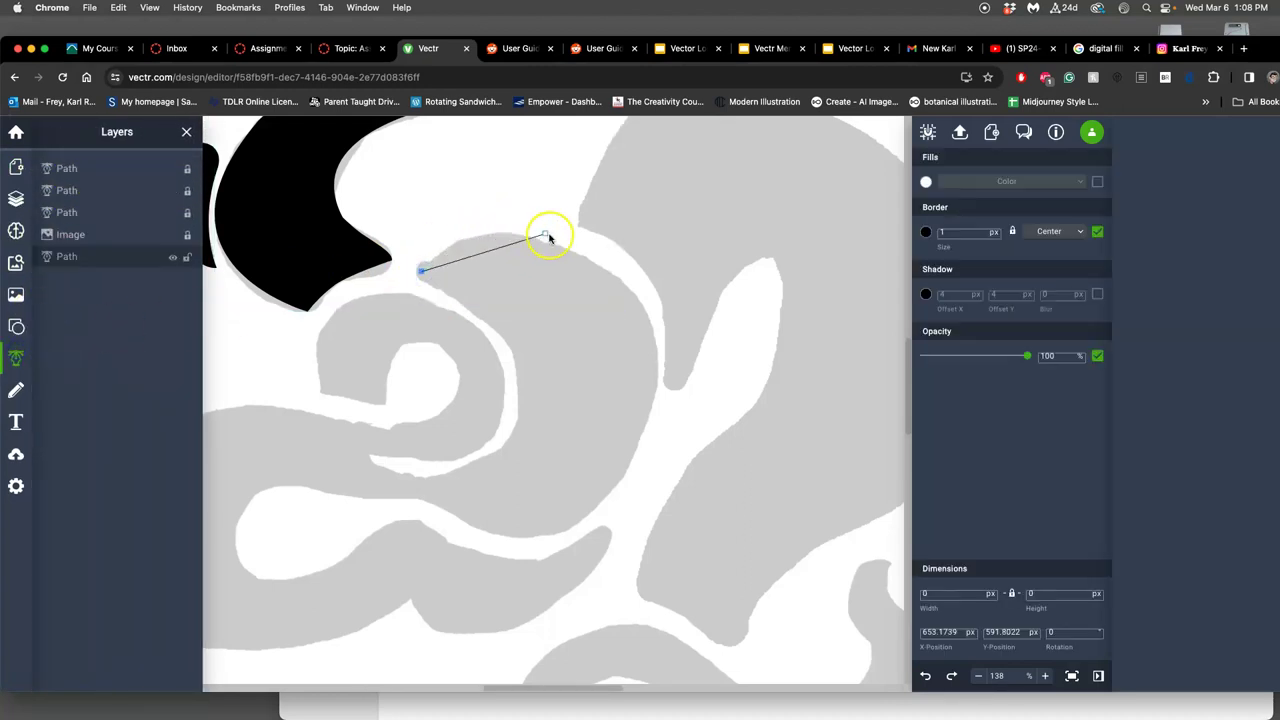
{"action": "left_click_drag", "start_coordinate": [571, 252], "coordinate": [669, 301]}
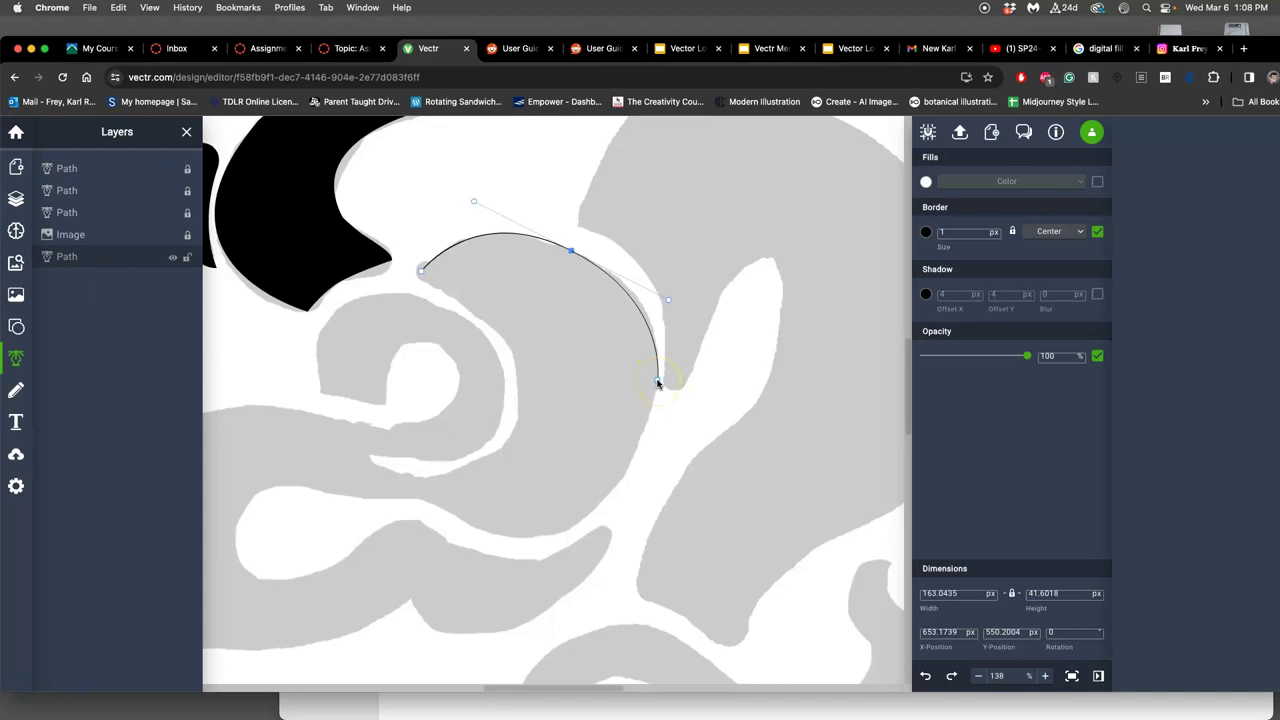
{"action": "left_click", "coordinate": [657, 381]}
{"action": "left_click_drag", "start_coordinate": [657, 381], "coordinate": [648, 343]}
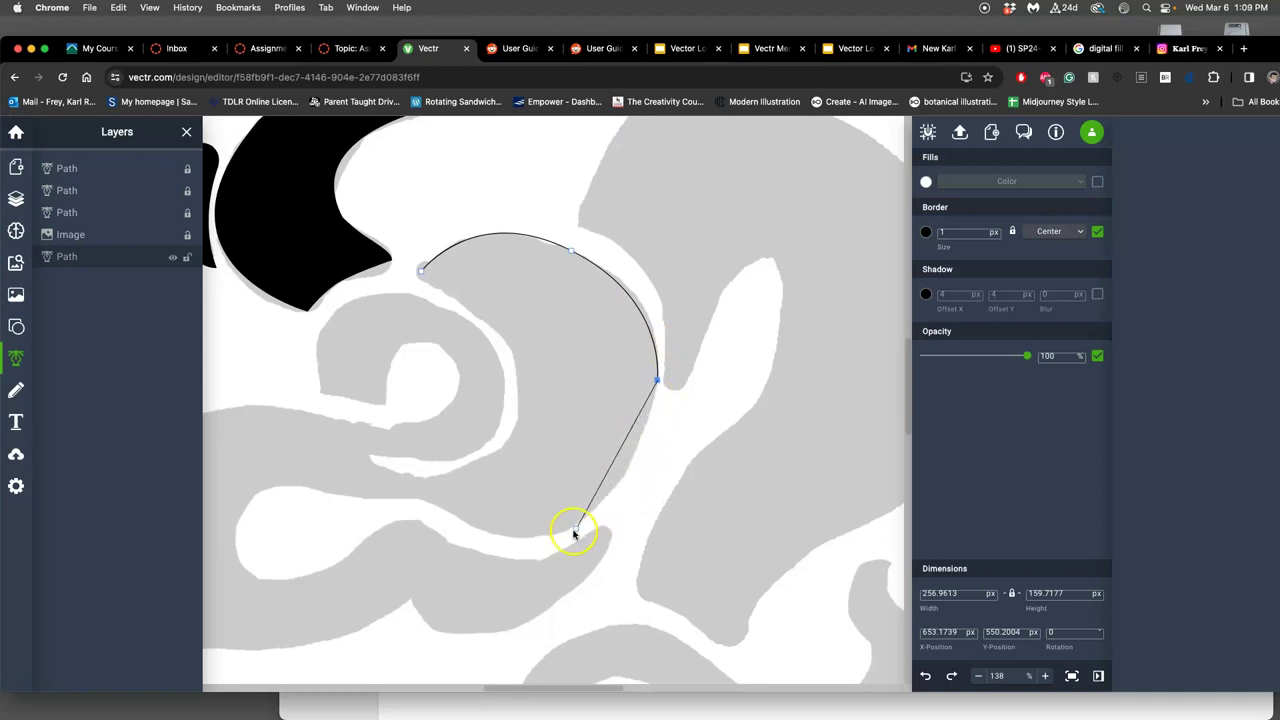
Continue the path with curved anchors along the swirl's bottom and lower edge toward the left
{"action": "left_click_drag", "start_coordinate": [537, 537], "coordinate": [436, 556]}
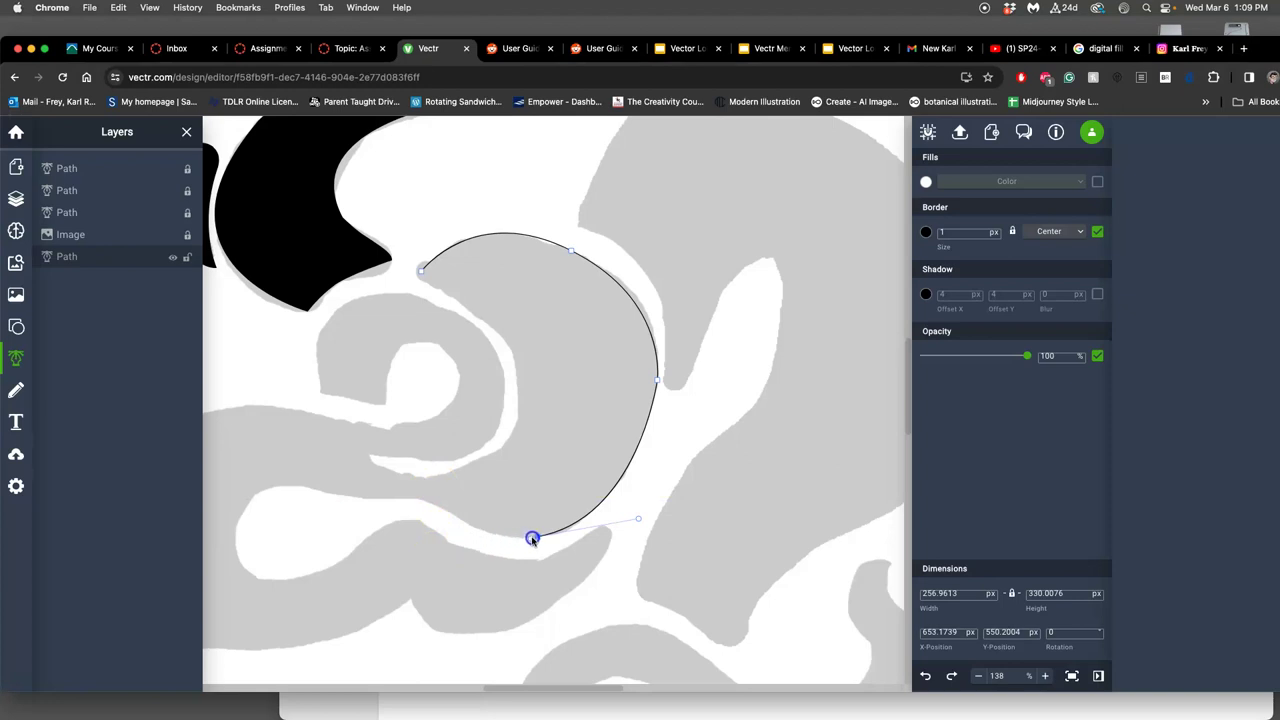
{"action": "left_click_drag", "start_coordinate": [540, 541], "coordinate": [408, 485]}
{"action": "left_click", "coordinate": [339, 495]}
{"action": "left_click_drag", "start_coordinate": [331, 496], "coordinate": [259, 508]}
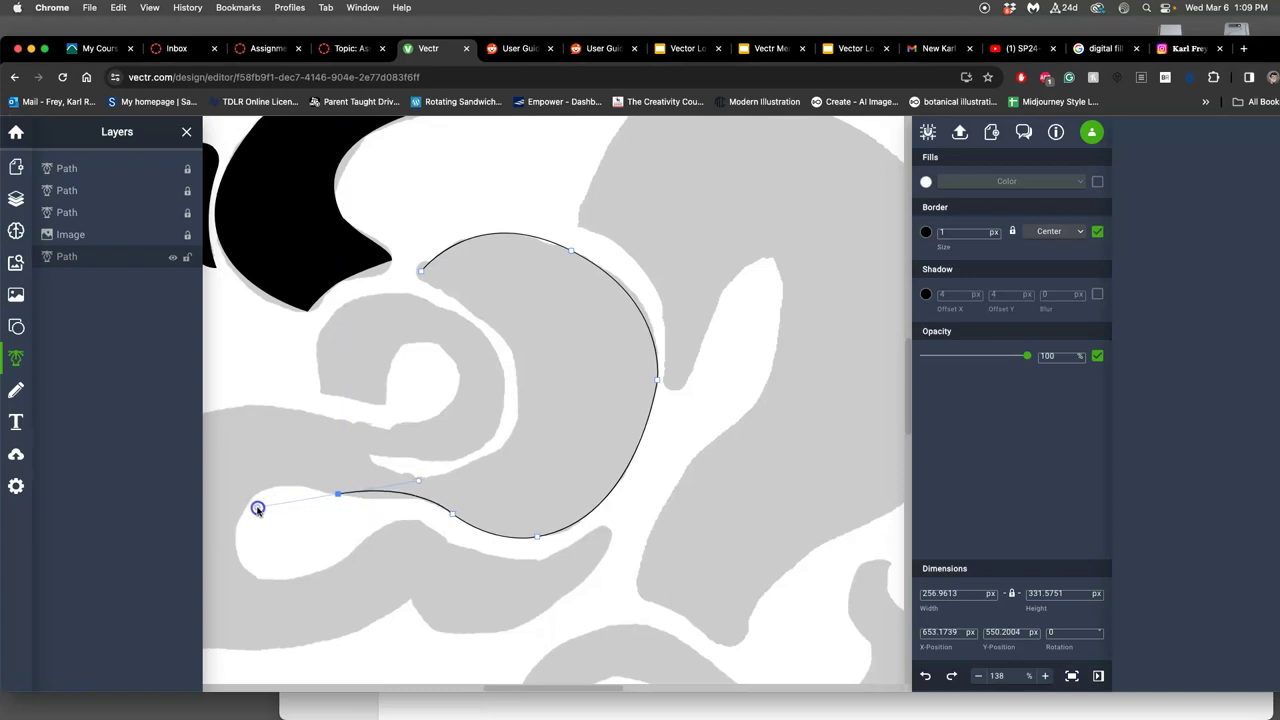
{"action": "mouse_move", "coordinate": [346, 509]}
{"action": "left_mouse_down"}
{"action": "mouse_move", "coordinate": [256, 510]}
{"action": "mouse_move", "coordinate": [331, 498]}
{"action": "left_mouse_up"}
{"action": "left_click", "coordinate": [287, 494]}
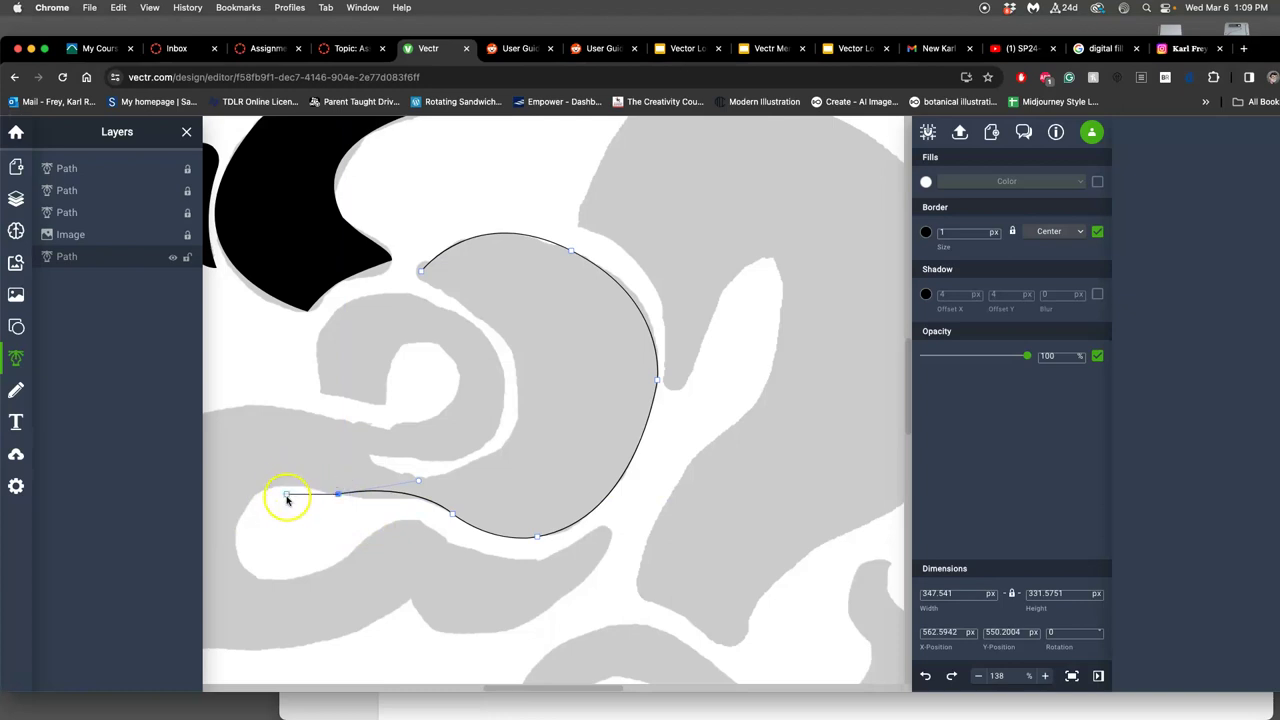
{"action": "left_click_drag", "start_coordinate": [290, 497], "coordinate": [407, 473]}
Extend the tail outline down around the lower hook and along its underside
{"action": "scroll", "coordinate": [447, 500], "scroll_direction": "left", "scroll_amount": 3}
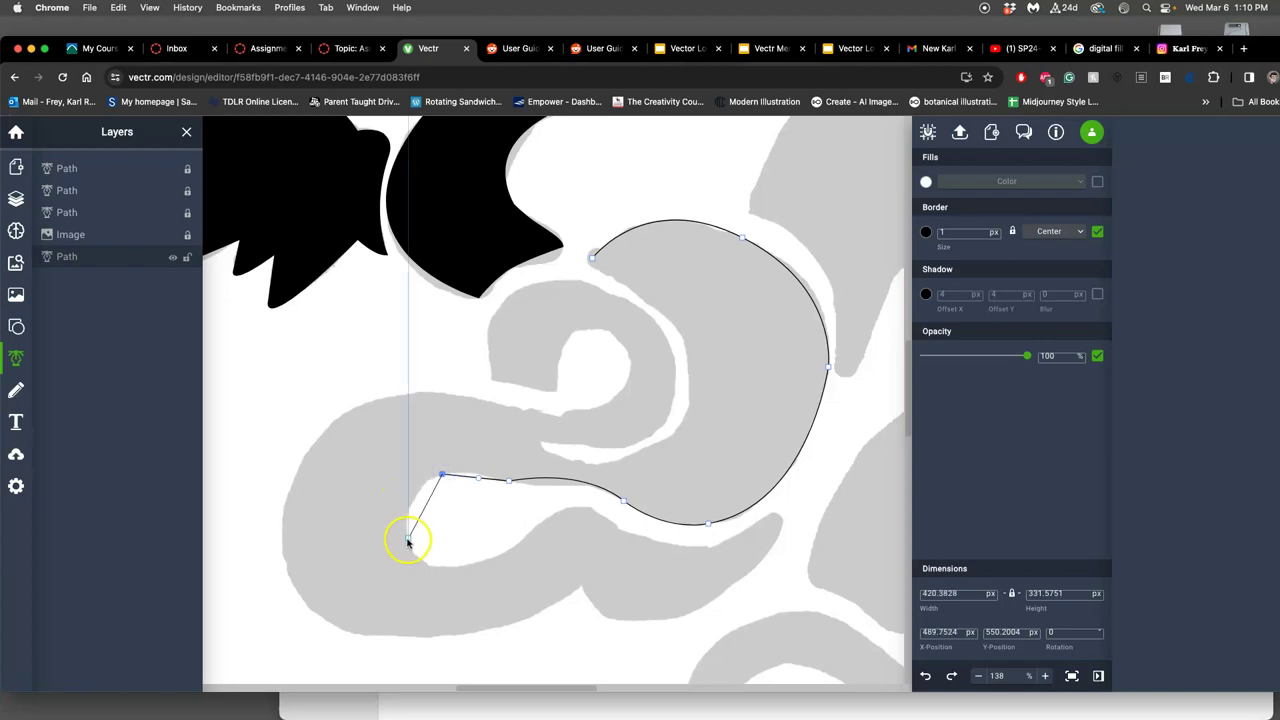
{"action": "left_click_drag", "start_coordinate": [408, 538], "coordinate": [423, 602]}
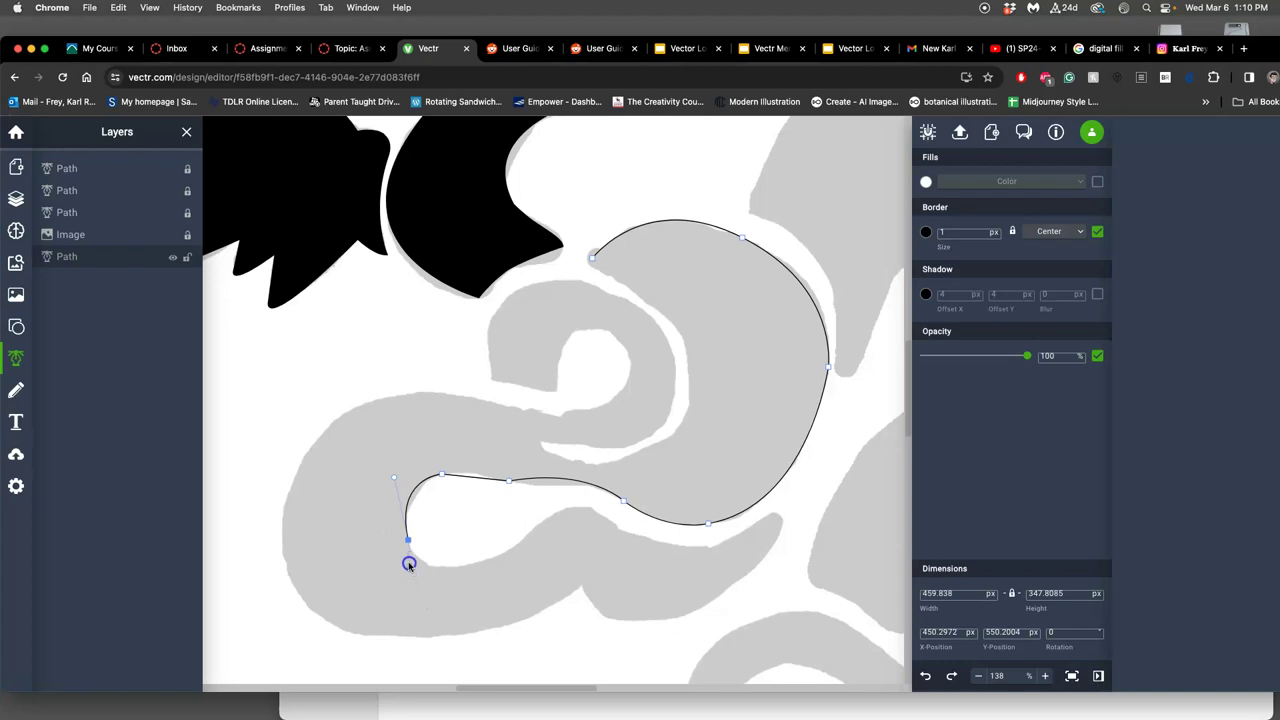
{"action": "left_click_drag", "start_coordinate": [412, 548], "coordinate": [600, 497]}
{"action": "left_click_drag", "start_coordinate": [516, 546], "coordinate": [644, 550]}
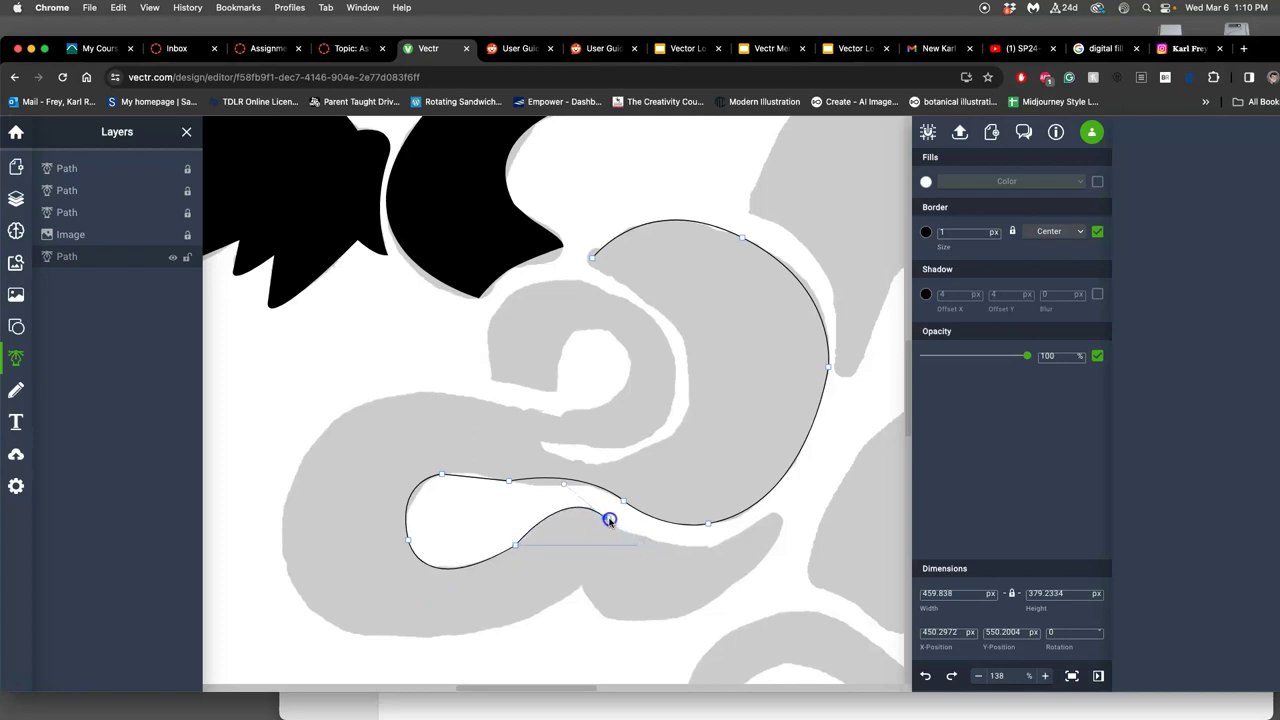
{"action": "mouse_move", "coordinate": [606, 518]}
{"action": "left_mouse_down"}
{"action": "mouse_move", "coordinate": [677, 551]}
{"action": "mouse_move", "coordinate": [691, 534]}
{"action": "mouse_move", "coordinate": [737, 543]}
{"action": "mouse_move", "coordinate": [819, 480]}
{"action": "left_mouse_up"}
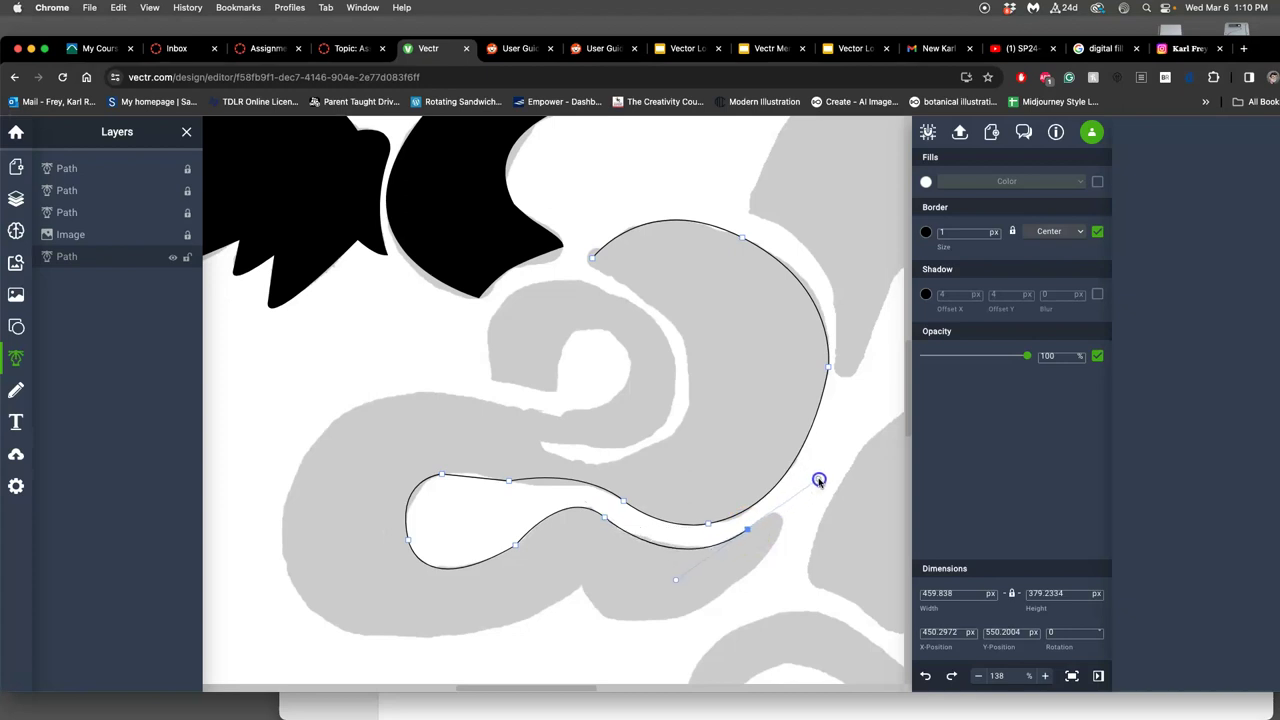
{"action": "left_click", "coordinate": [751, 531]}
{"action": "left_click_drag", "start_coordinate": [748, 529], "coordinate": [758, 563]}
Wrap the path around the pointed tail tip and run it down-left along the bottom
{"action": "left_click", "coordinate": [600, 616]}
{"action": "mouse_move", "coordinate": [598, 616]}
{"action": "left_mouse_down"}
{"action": "mouse_move", "coordinate": [565, 590]}
{"action": "mouse_move", "coordinate": [514, 601]}
{"action": "mouse_move", "coordinate": [597, 620]}
{"action": "left_mouse_up"}
{"action": "left_click", "coordinate": [579, 586]}
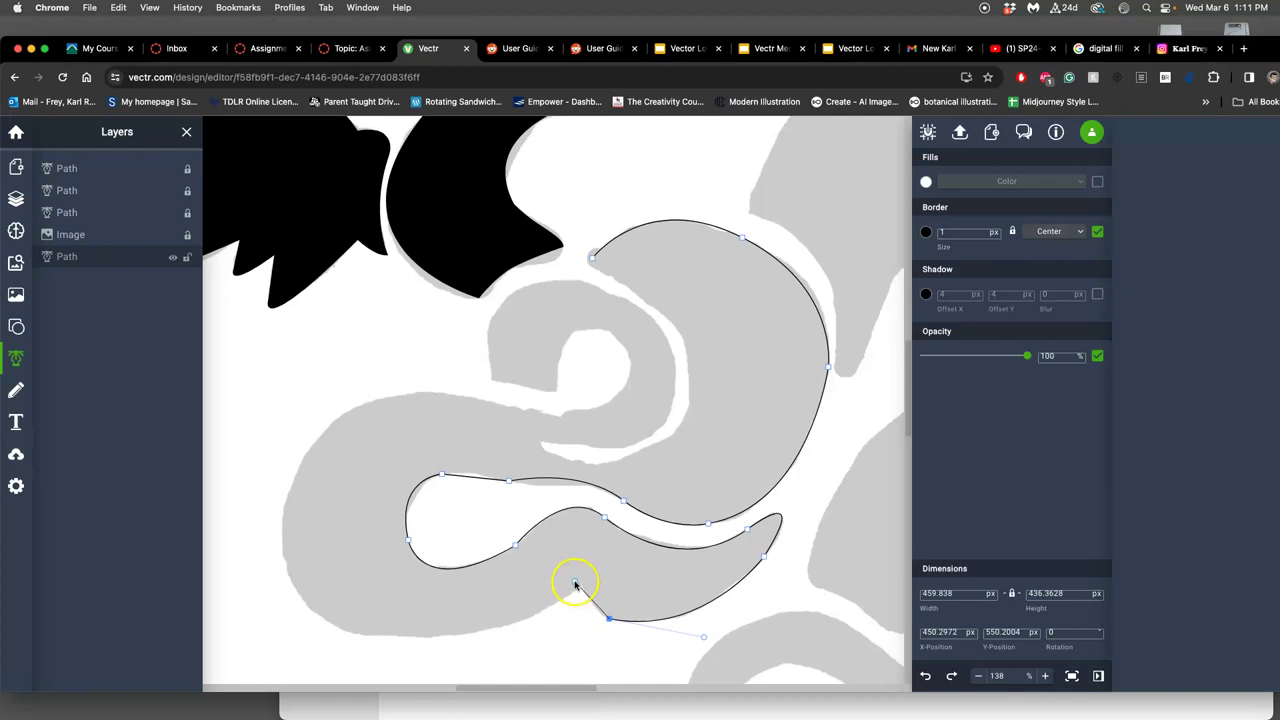
{"action": "left_click_drag", "start_coordinate": [574, 582], "coordinate": [580, 551]}
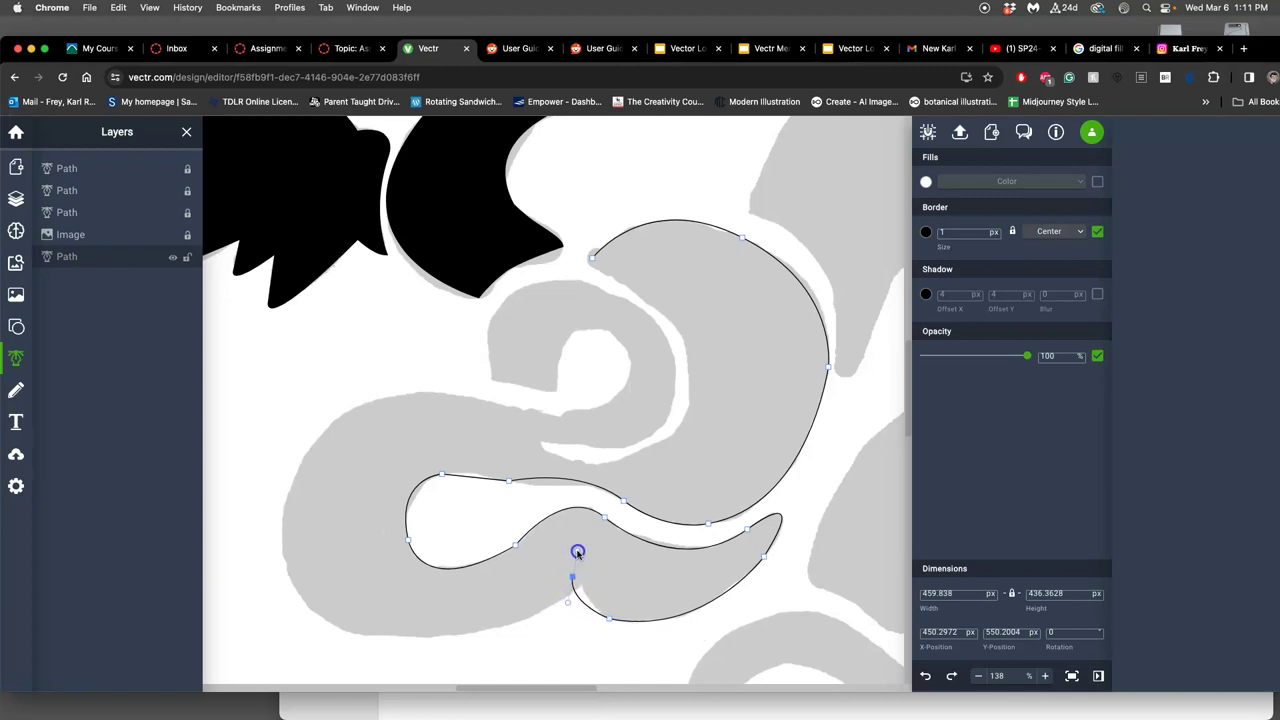
{"action": "left_click_drag", "start_coordinate": [569, 548], "coordinate": [563, 548]}
{"action": "left_click_drag", "start_coordinate": [572, 580], "coordinate": [372, 639]}
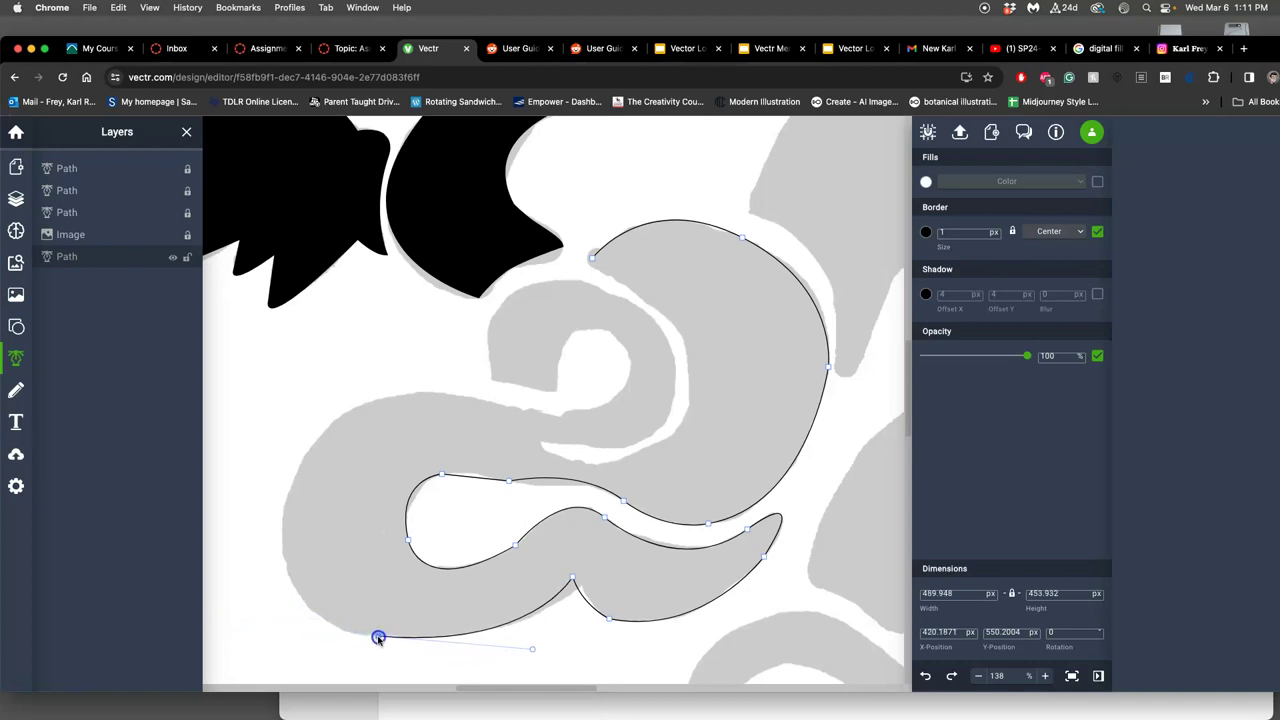
Carry the outline up the swirl's left side, over the left bulge toward the inner curl
{"action": "left_click", "coordinate": [285, 500]}
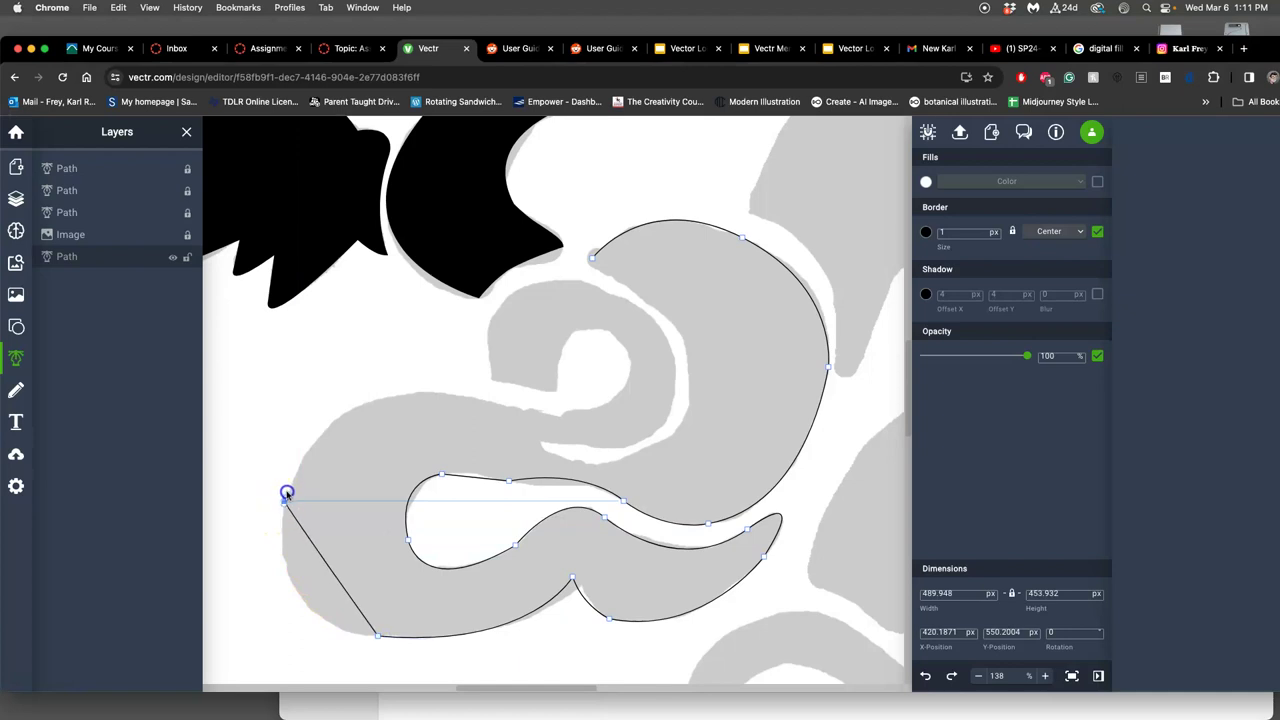
{"action": "left_click_drag", "start_coordinate": [287, 490], "coordinate": [301, 365]}
{"action": "left_click", "coordinate": [285, 500]}
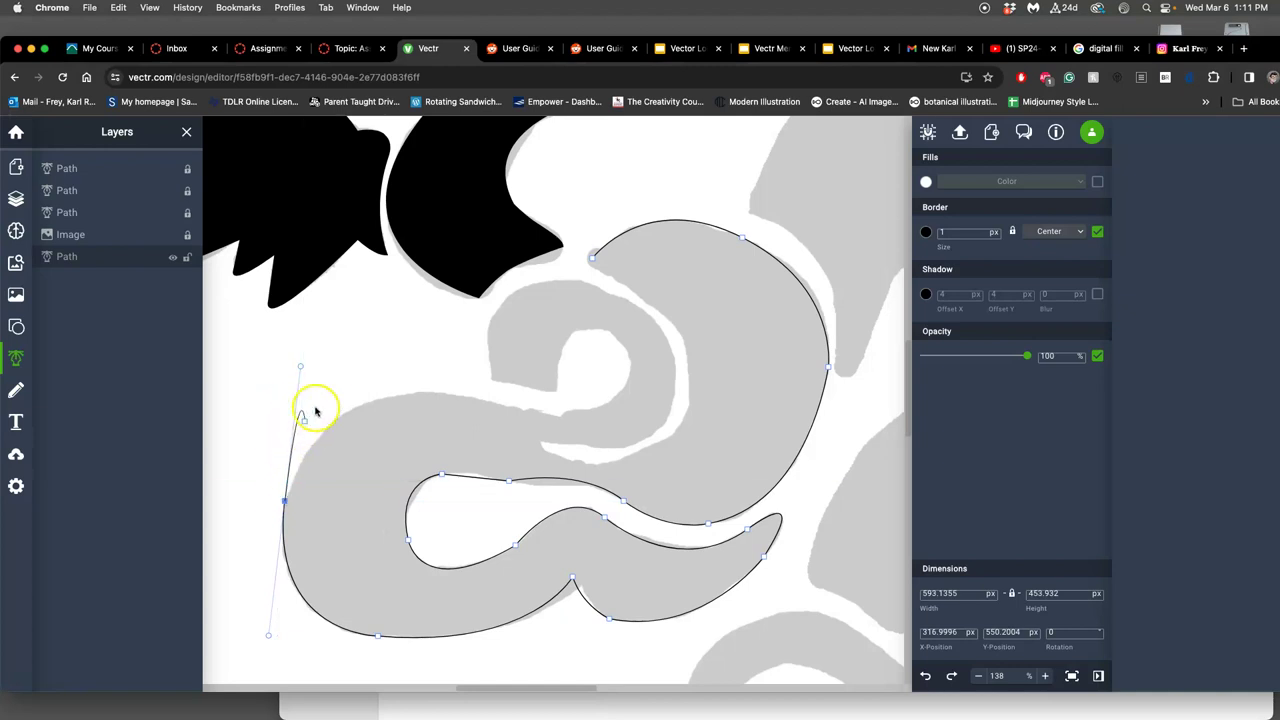
{"action": "left_click", "coordinate": [409, 395]}
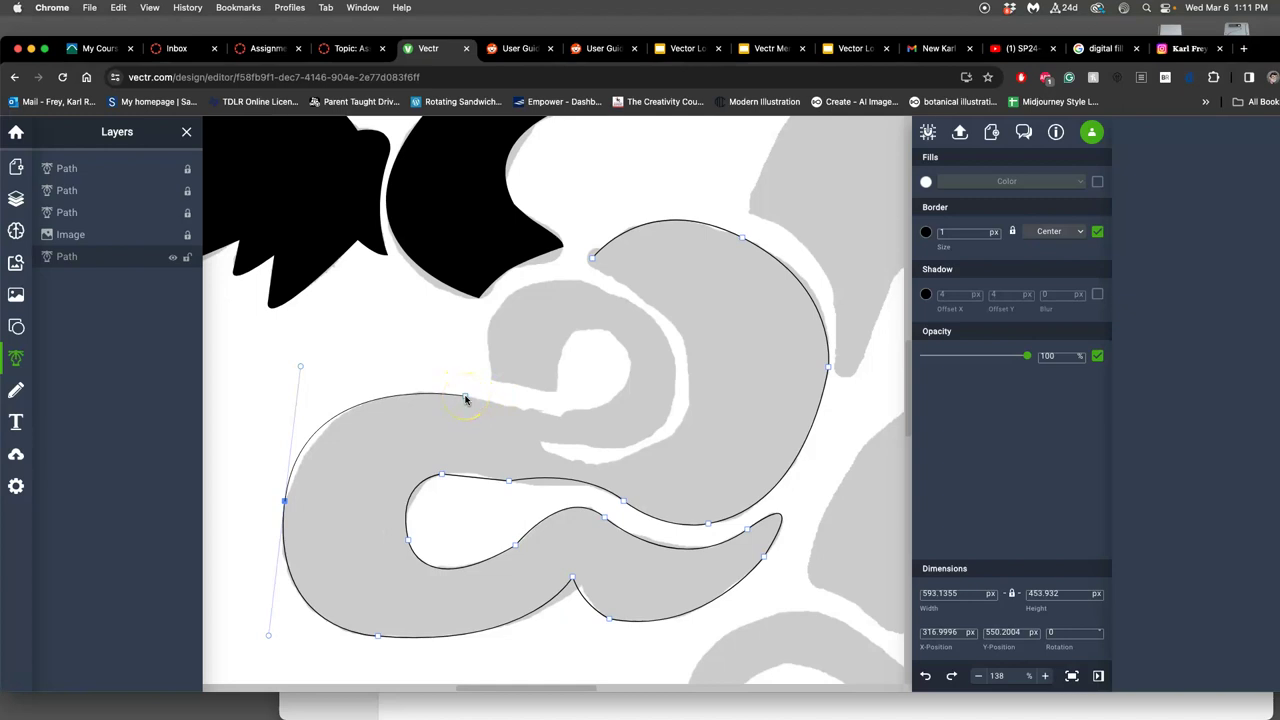
{"action": "left_click_drag", "start_coordinate": [465, 399], "coordinate": [633, 370]}
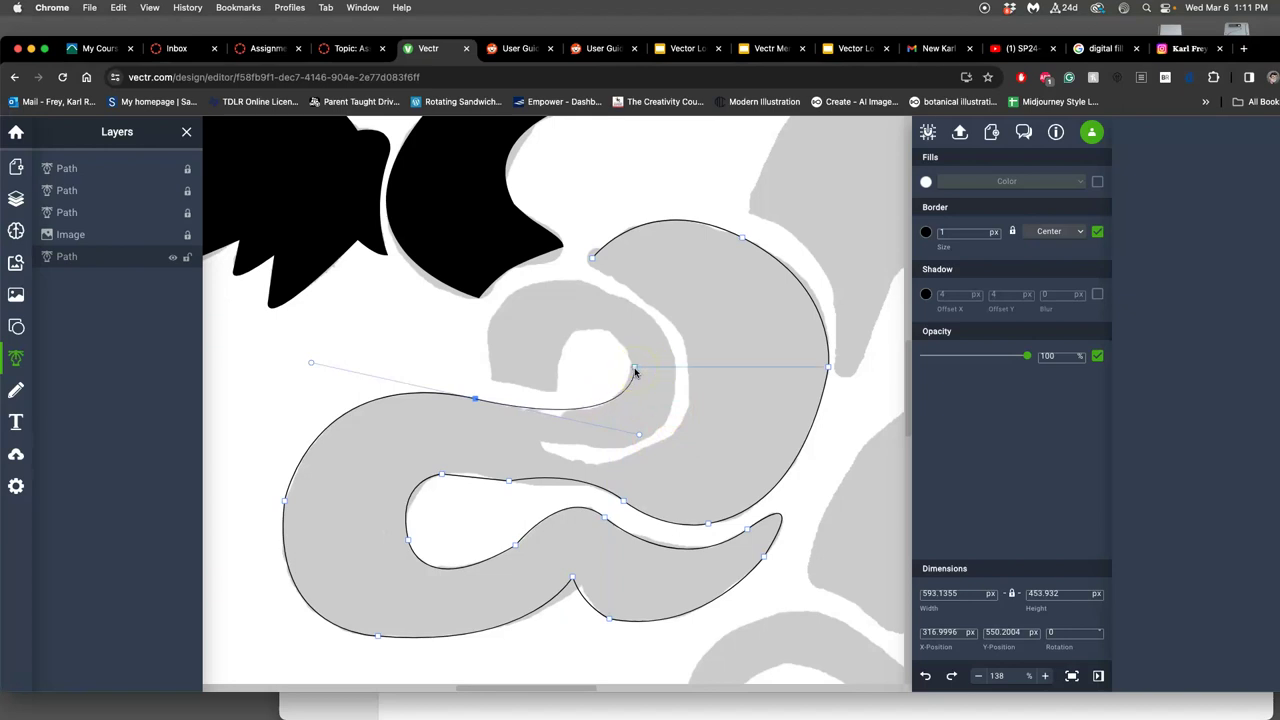
{"action": "left_click_drag", "start_coordinate": [634, 371], "coordinate": [613, 434]}
{"action": "left_click_drag", "start_coordinate": [475, 399], "coordinate": [665, 350]}
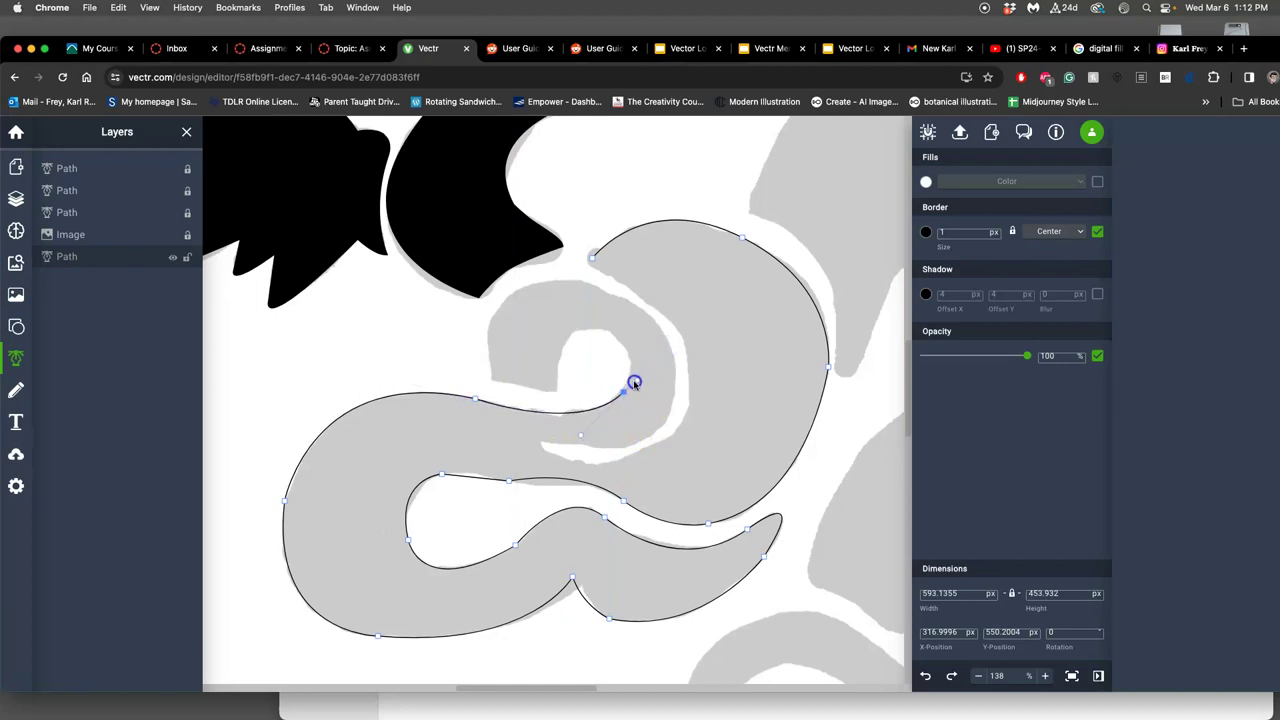
{"action": "mouse_move", "coordinate": [622, 392]}
{"action": "left_mouse_down"}
{"action": "mouse_move", "coordinate": [609, 340]}
{"action": "mouse_move", "coordinate": [572, 345]}
{"action": "mouse_move", "coordinate": [517, 394]}
{"action": "mouse_move", "coordinate": [474, 403]}
{"action": "mouse_move", "coordinate": [471, 417]}
{"action": "mouse_move", "coordinate": [500, 429]}
{"action": "mouse_move", "coordinate": [483, 430]}
{"action": "left_mouse_up"}
Delete the node causing an unwanted loop, then redraw the curve into and around the inner spiral
{"action": "key", "text": "BackSpace"}
{"action": "left_click_drag", "start_coordinate": [622, 392], "coordinate": [558, 316]}
{"action": "left_click_drag", "start_coordinate": [563, 317], "coordinate": [559, 382]}
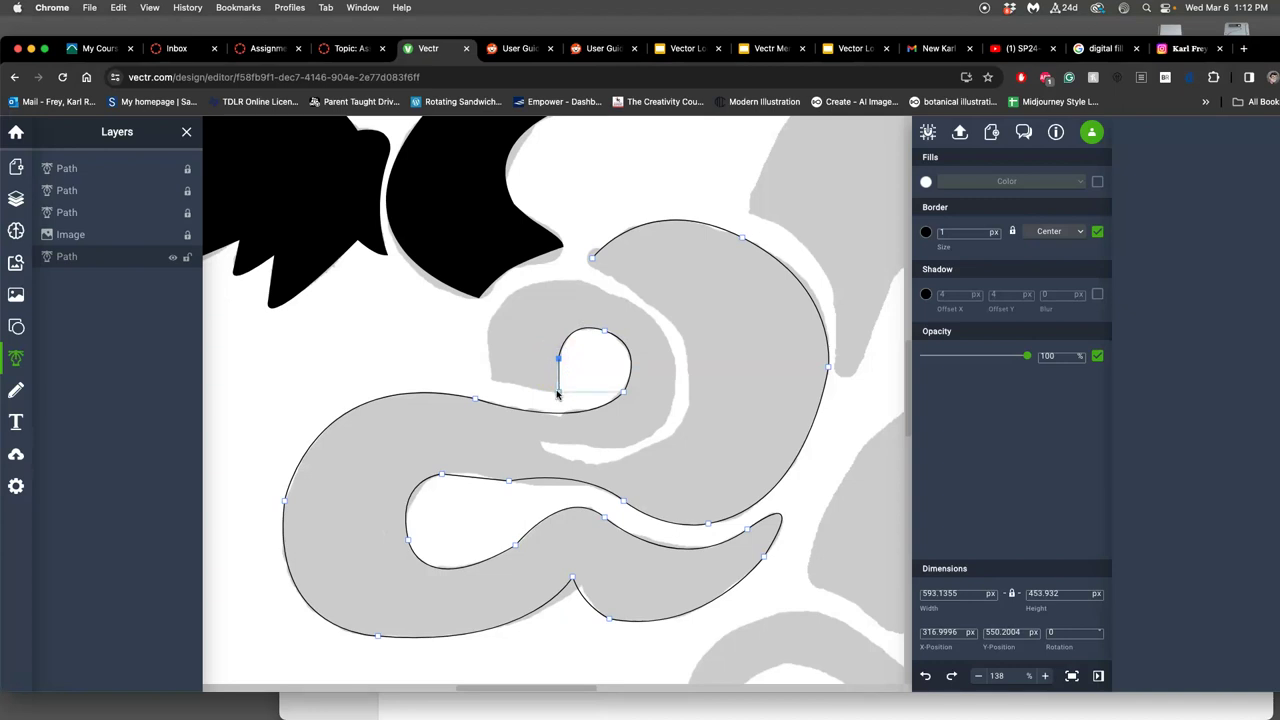
{"action": "left_click_drag", "start_coordinate": [547, 393], "coordinate": [503, 387]}
{"action": "left_click", "coordinate": [493, 381]}
{"action": "left_click_drag", "start_coordinate": [533, 285], "coordinate": [604, 265]}
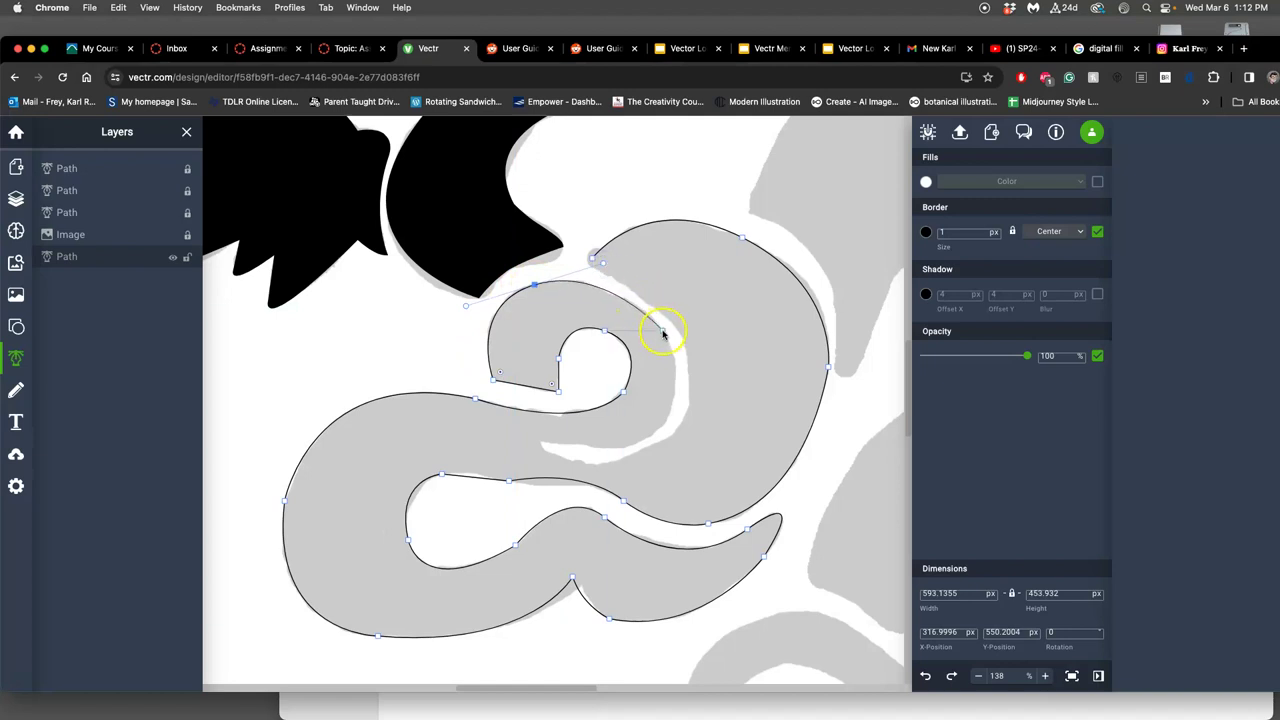
Add curved anchors around the curl and along the inner edge under it
{"action": "left_click", "coordinate": [663, 332]}
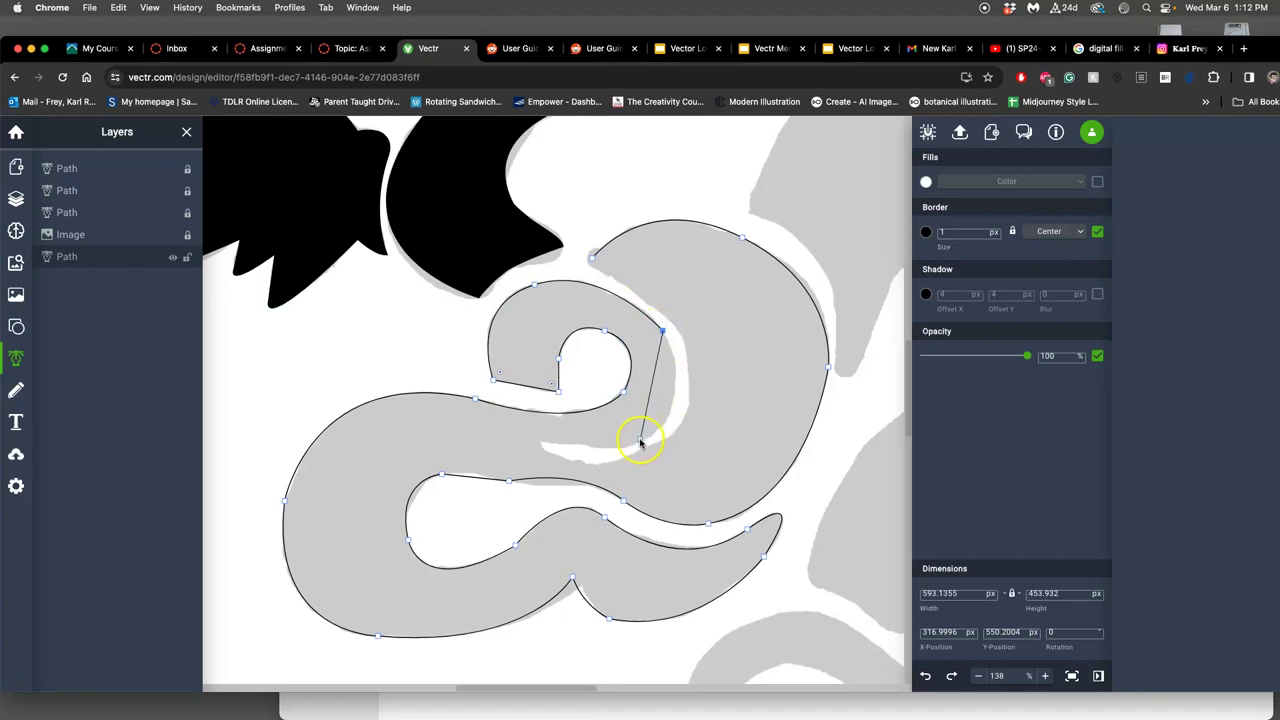
{"action": "left_click_drag", "start_coordinate": [640, 440], "coordinate": [577, 493]}
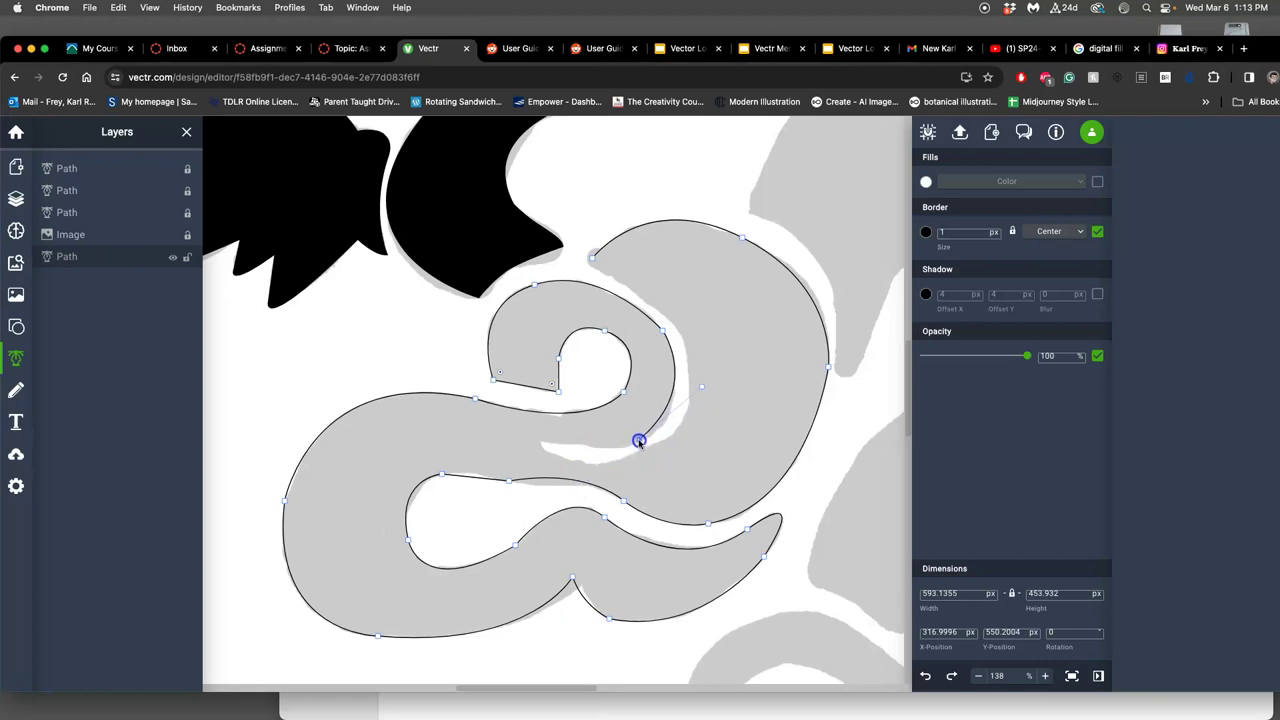
{"action": "mouse_move", "coordinate": [639, 440]}
{"action": "left_mouse_down"}
{"action": "mouse_move", "coordinate": [537, 443]}
{"action": "mouse_move", "coordinate": [455, 423]}
{"action": "mouse_move", "coordinate": [603, 467]}
{"action": "mouse_move", "coordinate": [651, 462]}
{"action": "left_mouse_up"}
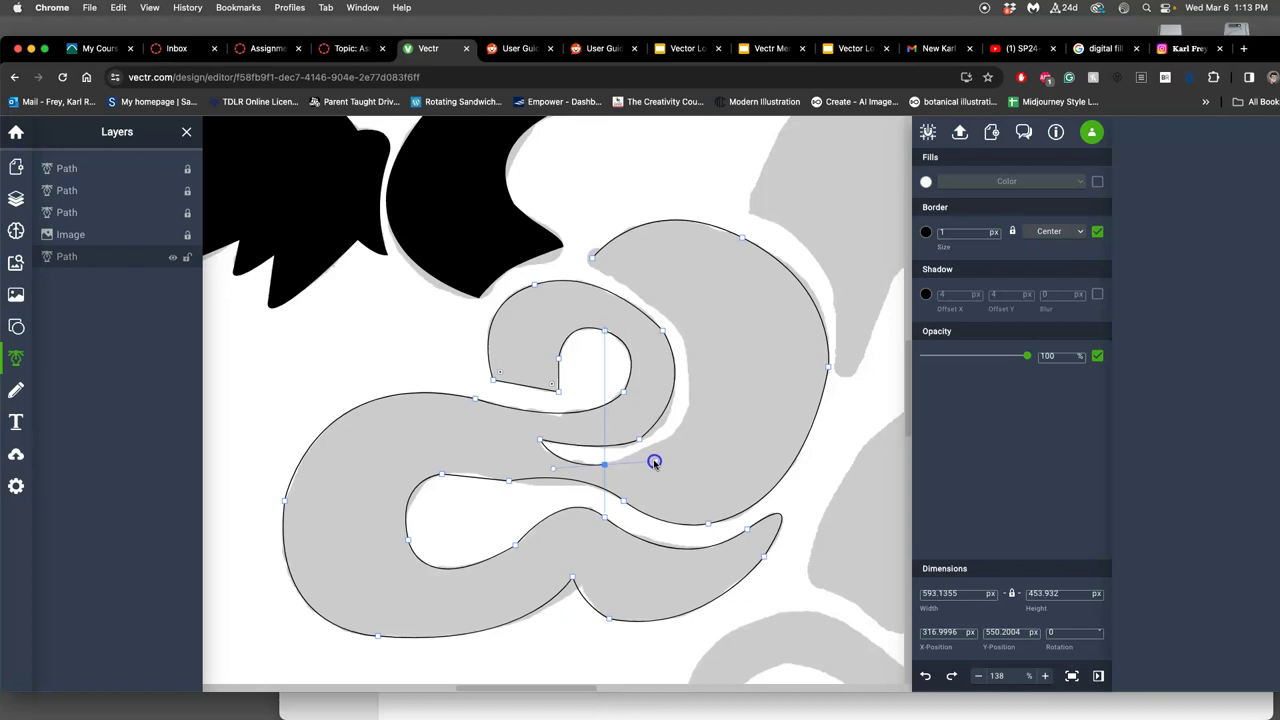
{"action": "left_click_drag", "start_coordinate": [655, 463], "coordinate": [689, 432]}
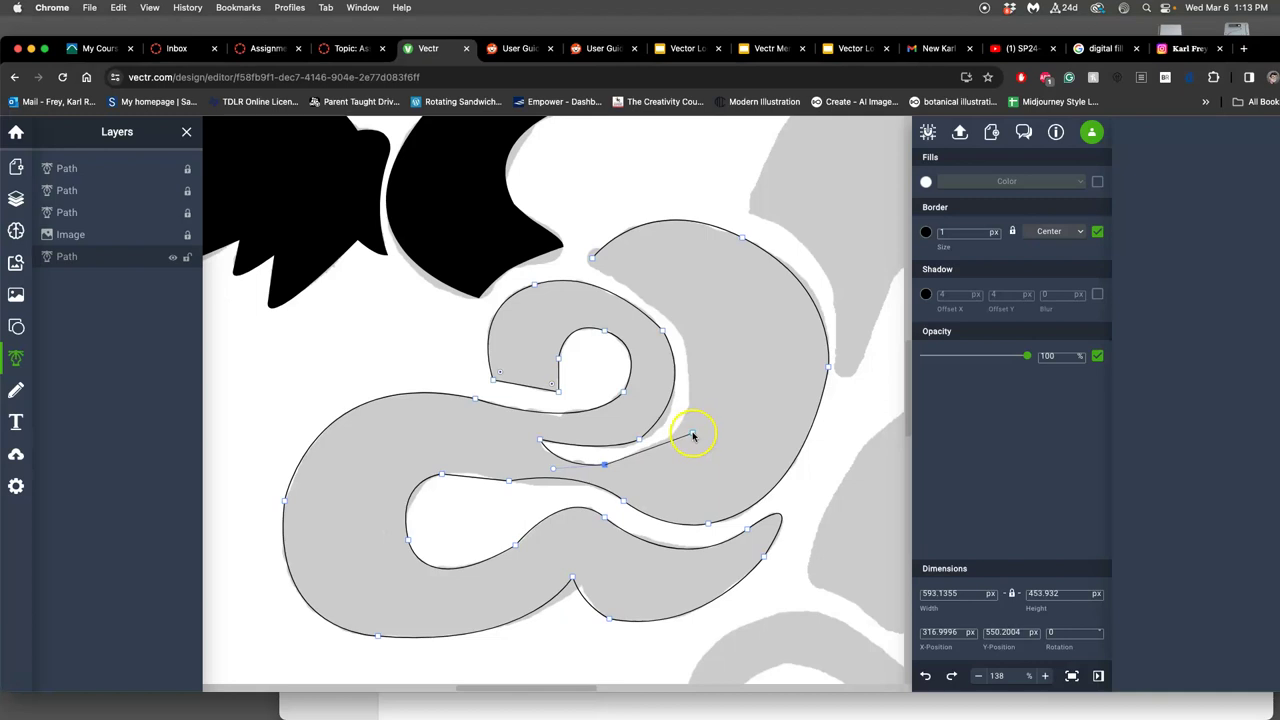
{"action": "left_click_drag", "start_coordinate": [700, 428], "coordinate": [713, 387]}
Curve the outline up the inner edge and close it at its starting anchor
{"action": "left_click", "coordinate": [702, 332]}
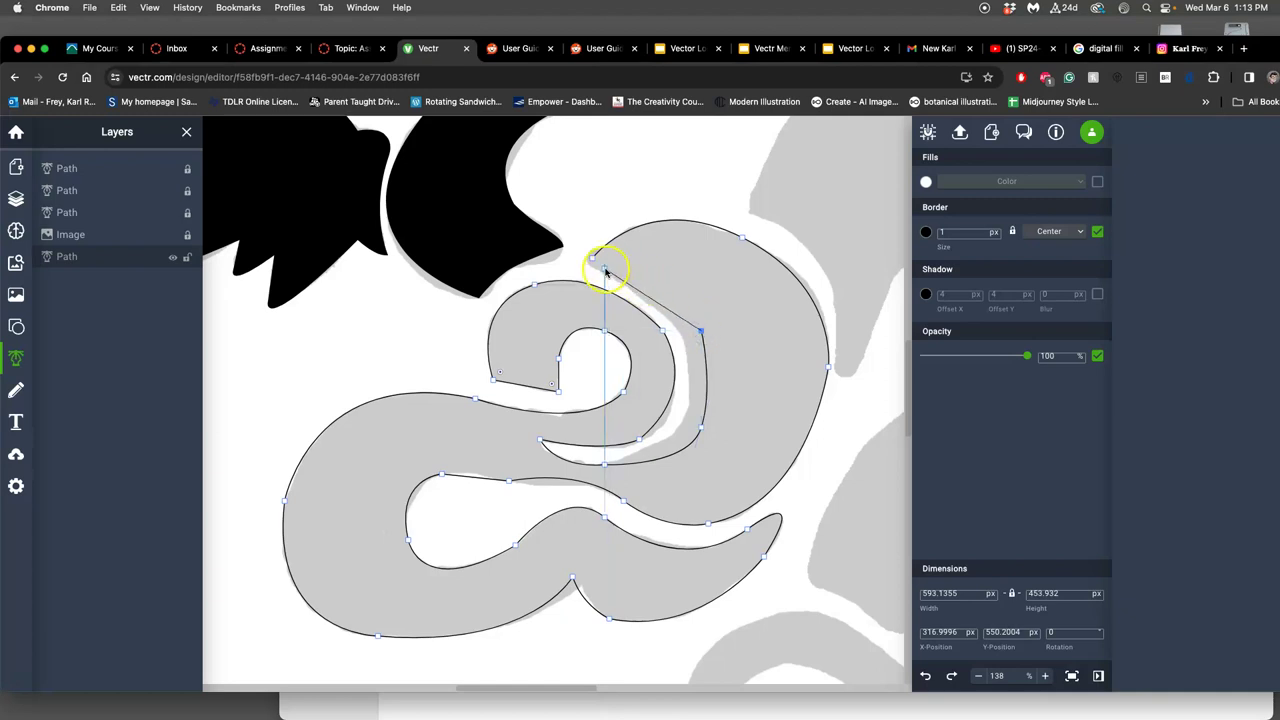
{"action": "mouse_move", "coordinate": [604, 270]}
{"action": "left_mouse_down"}
{"action": "mouse_move", "coordinate": [546, 266]}
{"action": "mouse_move", "coordinate": [593, 271]}
{"action": "left_mouse_up"}
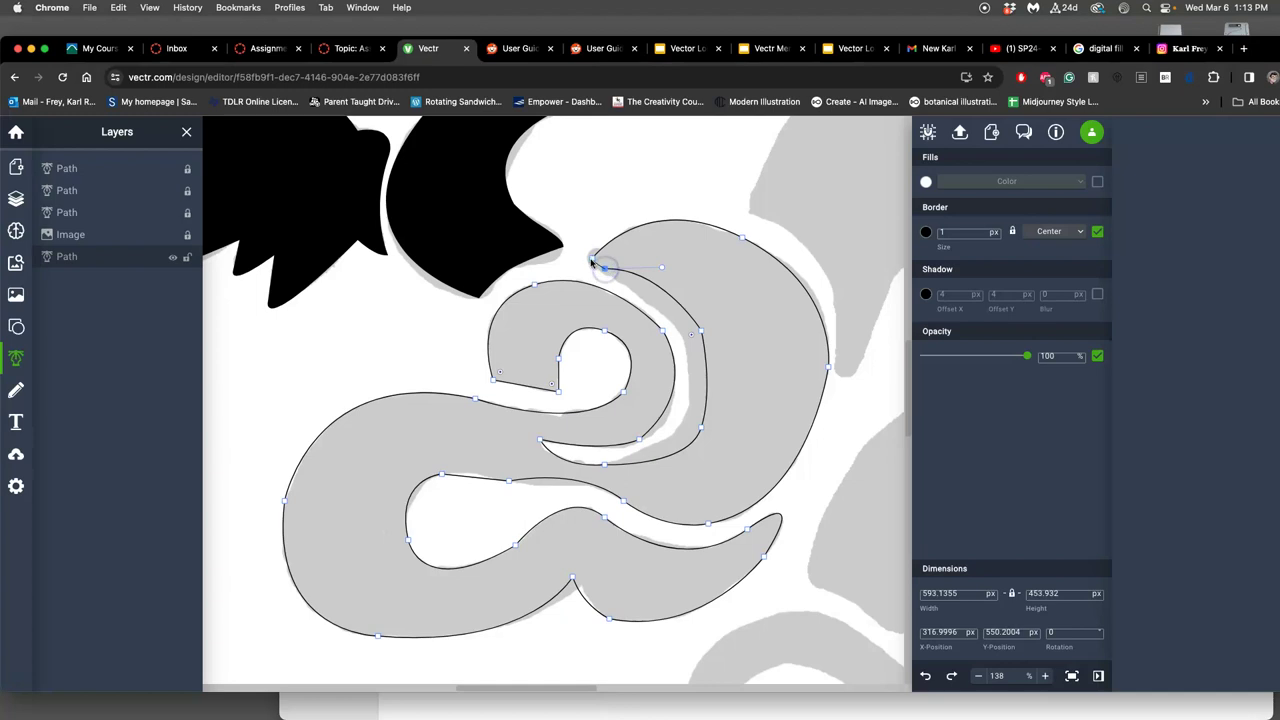
{"action": "left_click", "coordinate": [592, 261]}
{"action": "mouse_move", "coordinate": [596, 264]}
{"action": "left_mouse_down"}
{"action": "mouse_move", "coordinate": [638, 292]}
{"action": "mouse_move", "coordinate": [593, 261]}
{"action": "left_mouse_up"}
{"action": "left_click", "coordinate": [593, 261]}
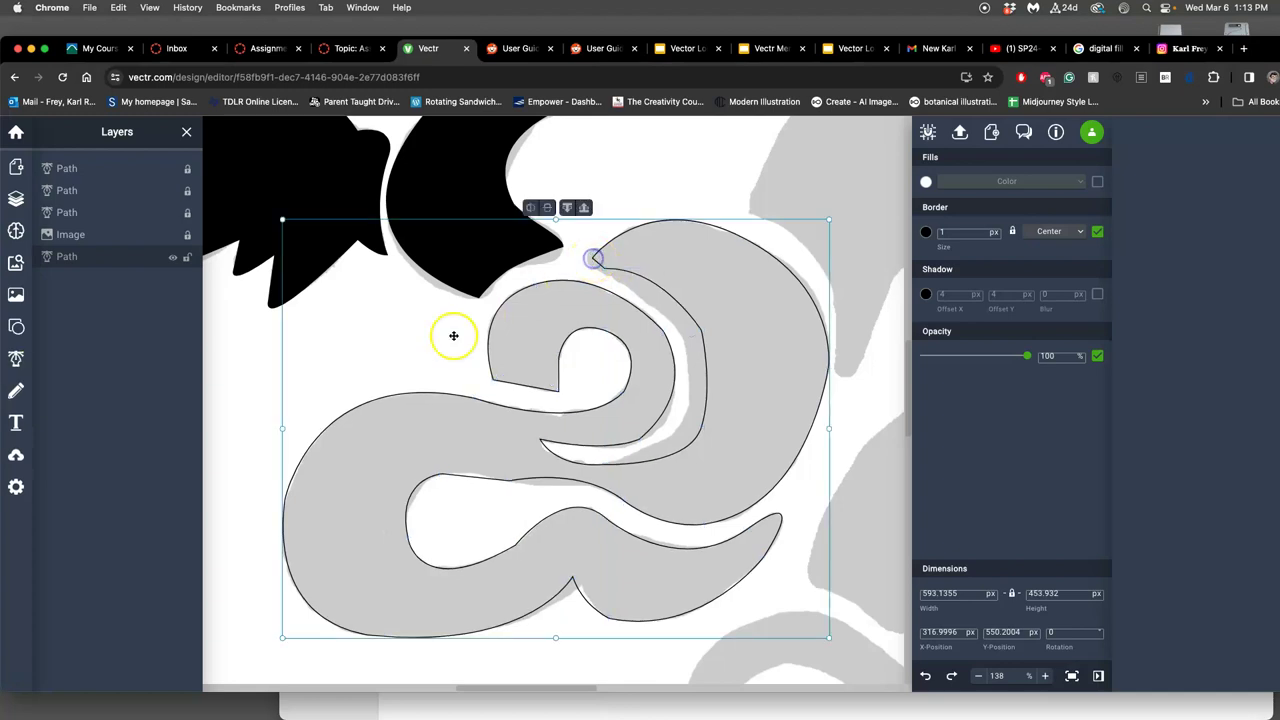
Edit the tail outline's nodes, pulling the inner curve inward and settling the top tip onto the sketch
{"action": "left_click", "coordinate": [392, 392]}
{"action": "double_click", "coordinate": [397, 395]}
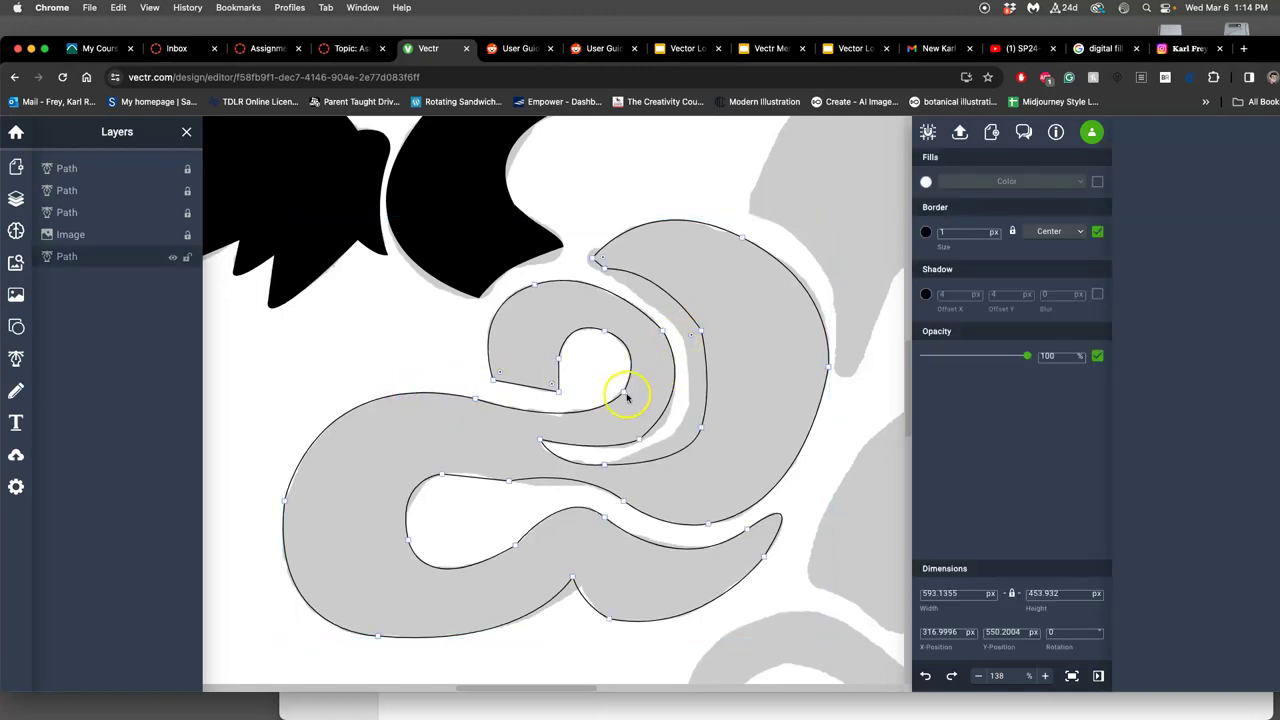
{"action": "left_click_drag", "start_coordinate": [701, 427], "coordinate": [686, 414]}
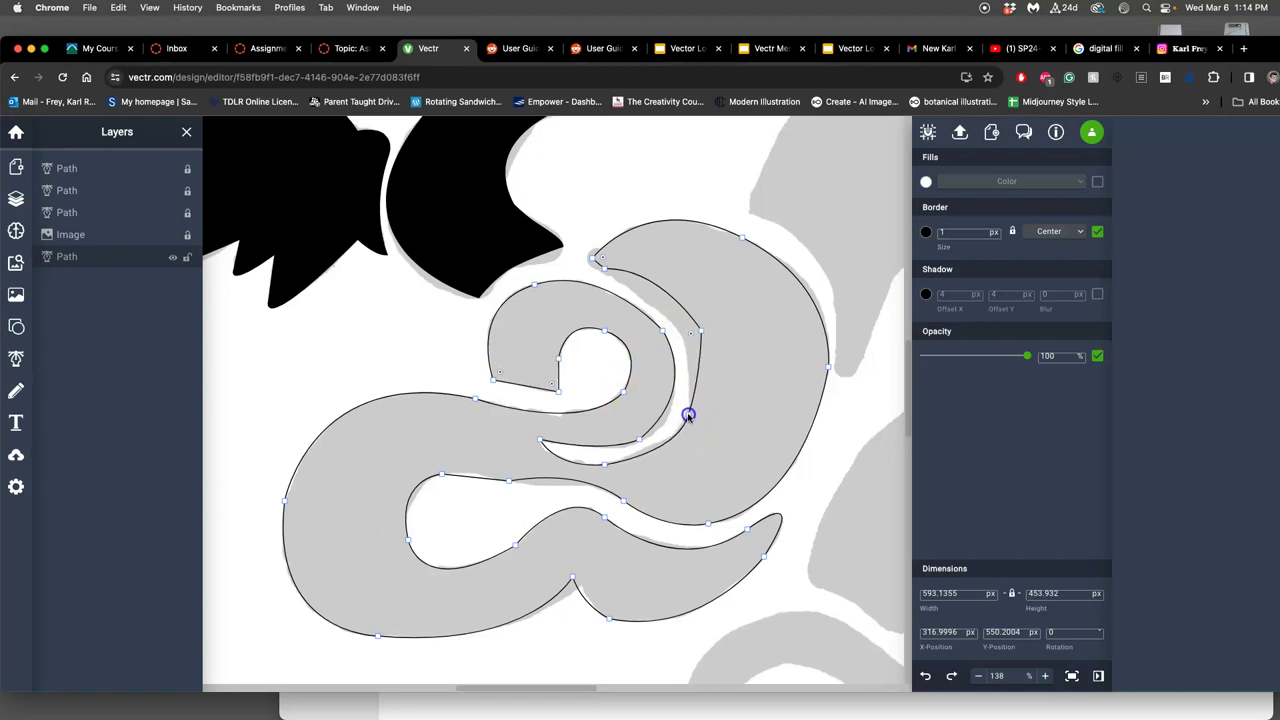
{"action": "left_click_drag", "start_coordinate": [700, 331], "coordinate": [686, 331]}
{"action": "left_click", "coordinate": [600, 265]}
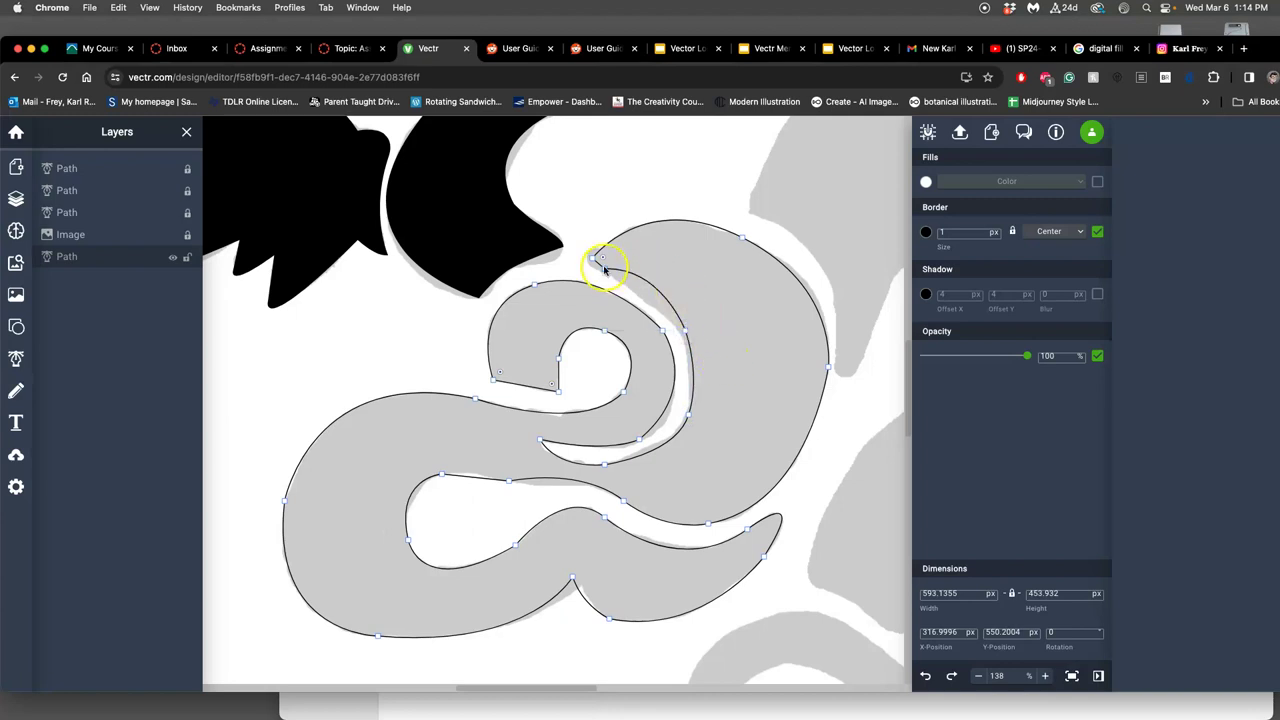
{"action": "mouse_move", "coordinate": [603, 266]}
{"action": "left_mouse_down"}
{"action": "mouse_move", "coordinate": [614, 266]}
{"action": "mouse_move", "coordinate": [594, 262]}
{"action": "left_mouse_up"}
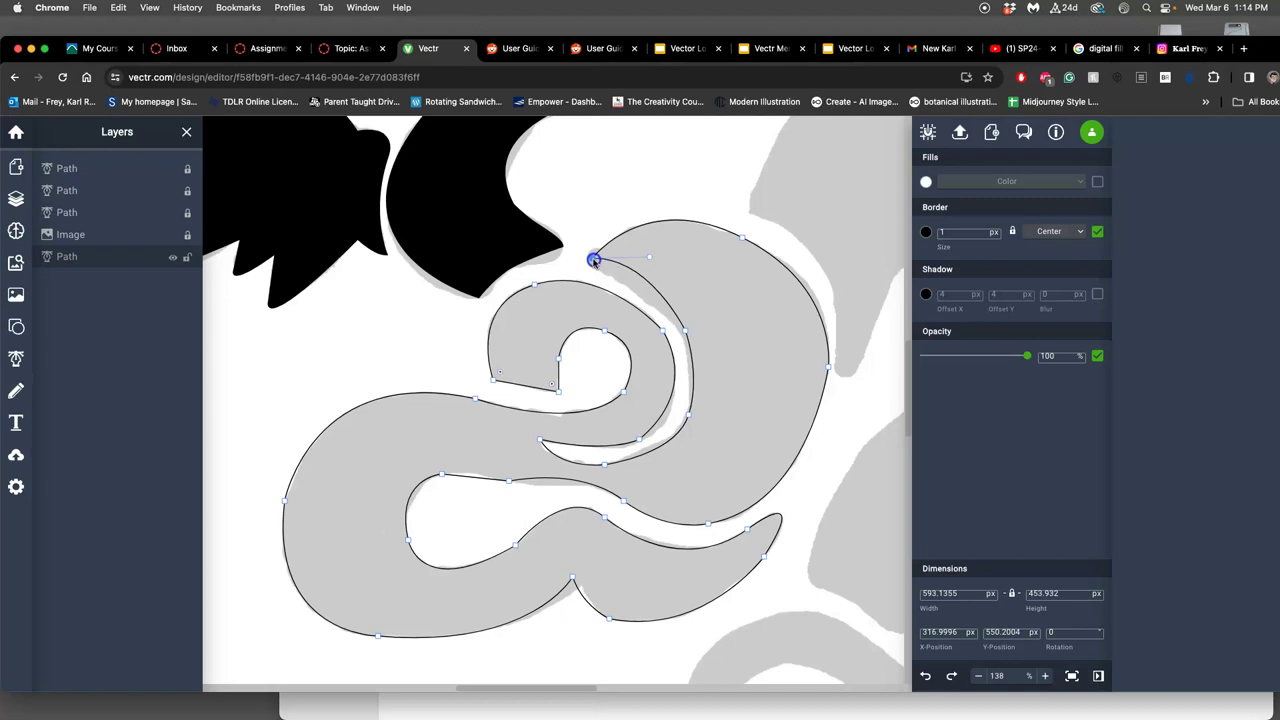
{"action": "left_click_drag", "start_coordinate": [594, 261], "coordinate": [592, 258]}
Adjust the inner curve's lower segments and handles to hug the grey swirl
{"action": "left_click", "coordinate": [638, 438]}
{"action": "left_click_drag", "start_coordinate": [704, 392], "coordinate": [699, 410]}
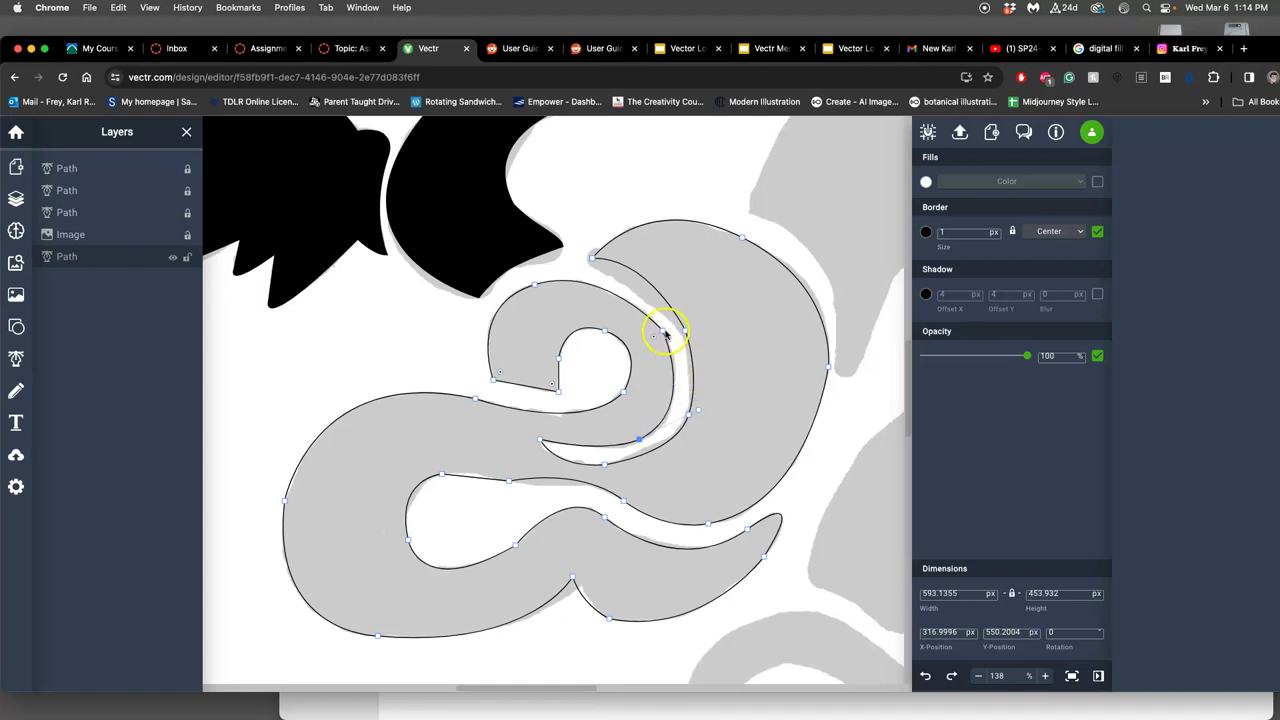
{"action": "left_click_drag", "start_coordinate": [655, 340], "coordinate": [657, 338]}
{"action": "left_click_drag", "start_coordinate": [663, 333], "coordinate": [634, 289]}
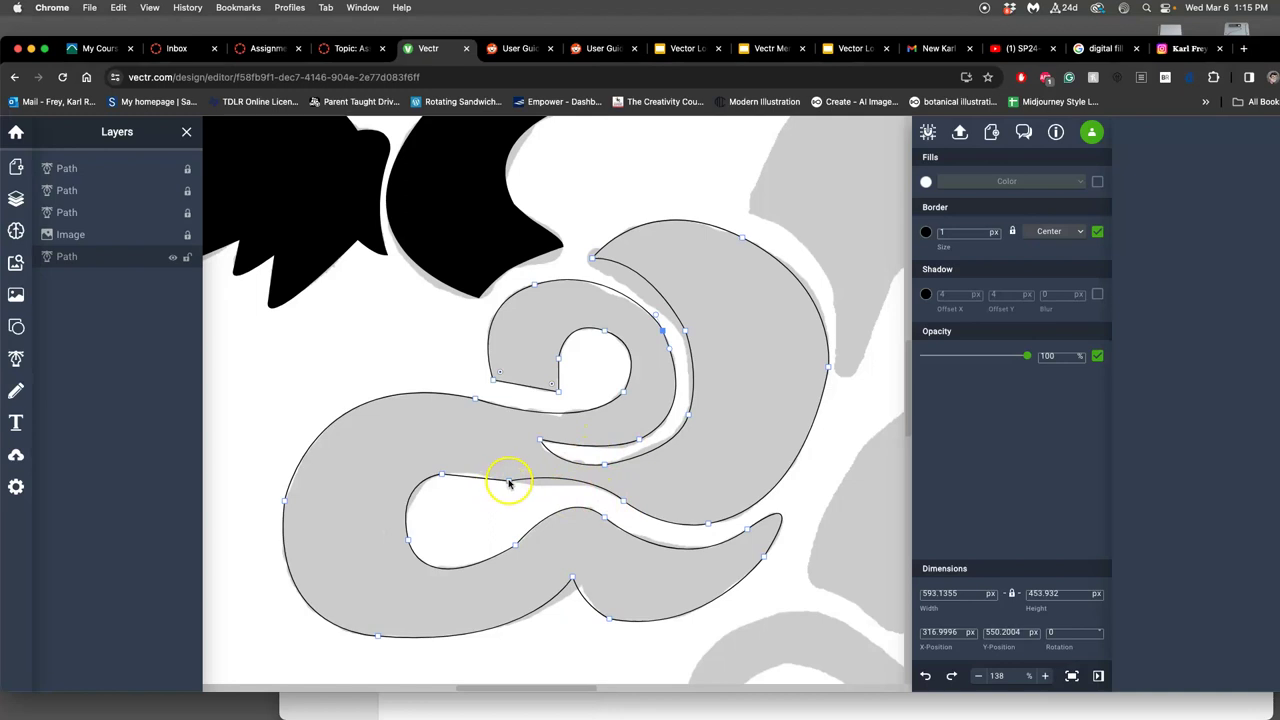
Smooth the lower band's top edge by reshaping its anchor handles to match the sketch
{"action": "left_click", "coordinate": [622, 501]}
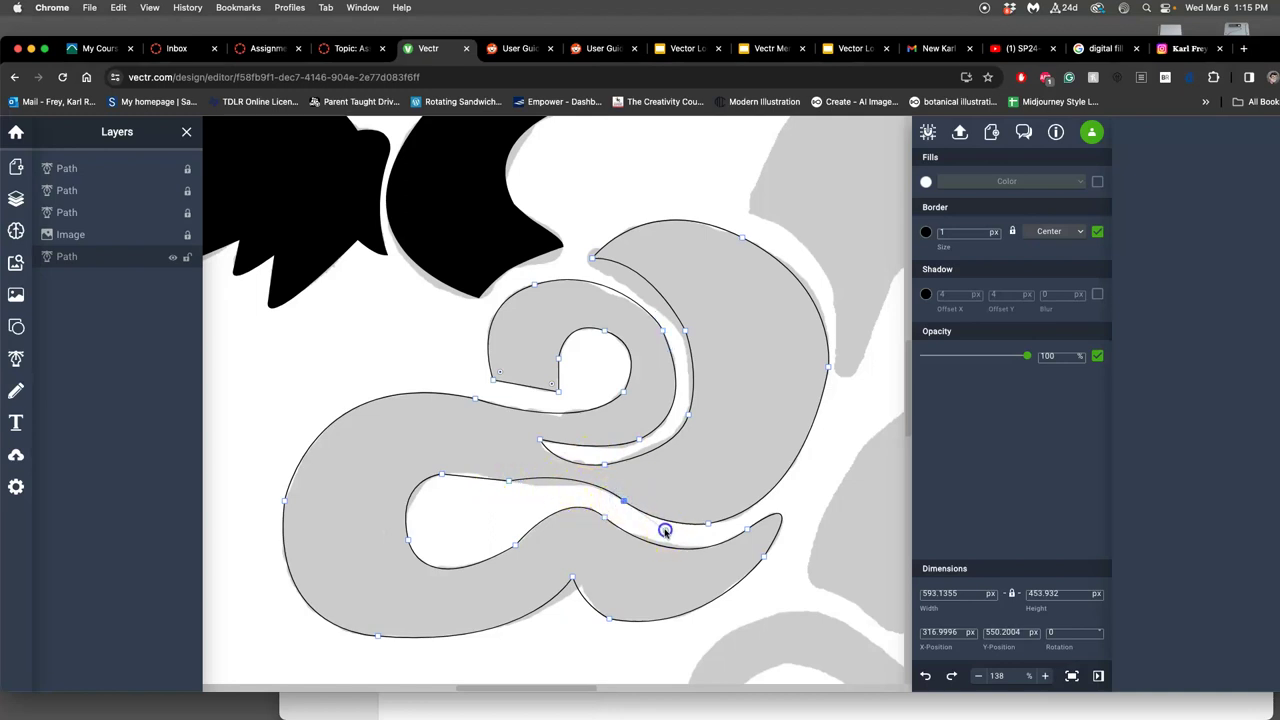
{"action": "left_click", "coordinate": [509, 481]}
{"action": "left_click_drag", "start_coordinate": [590, 467], "coordinate": [478, 475]}
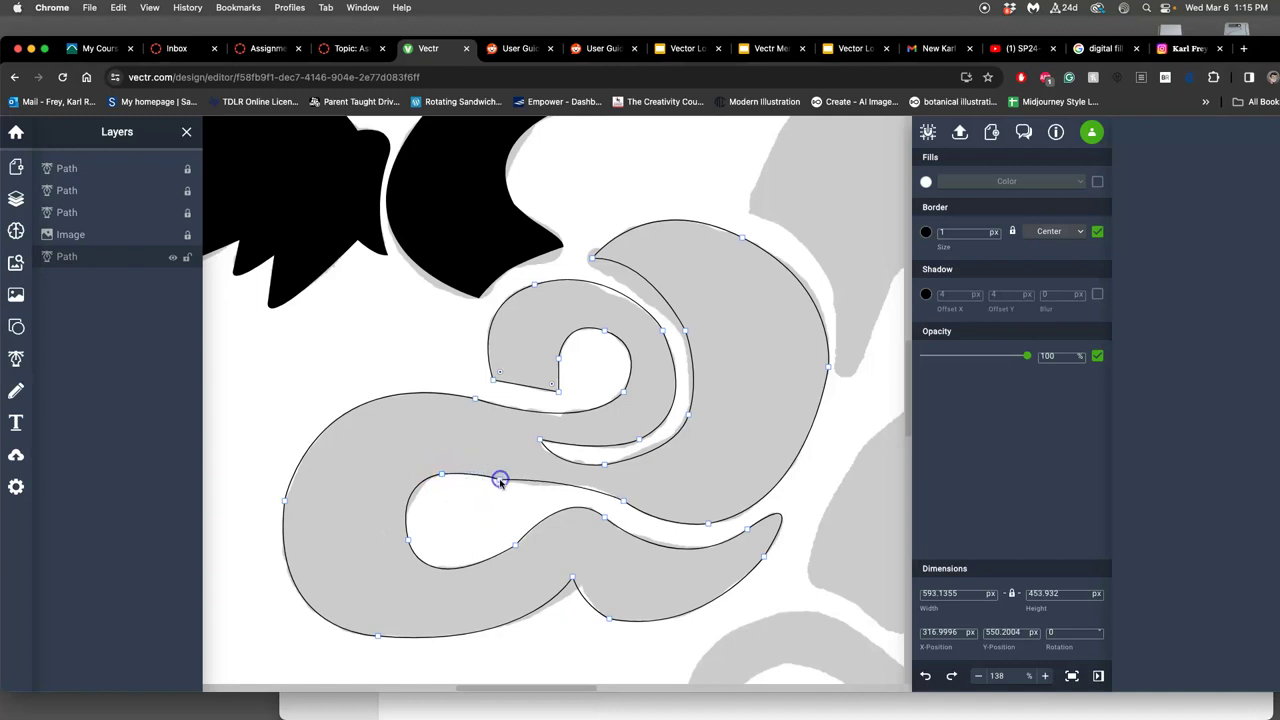
{"action": "left_click_drag", "start_coordinate": [500, 481], "coordinate": [553, 484]}
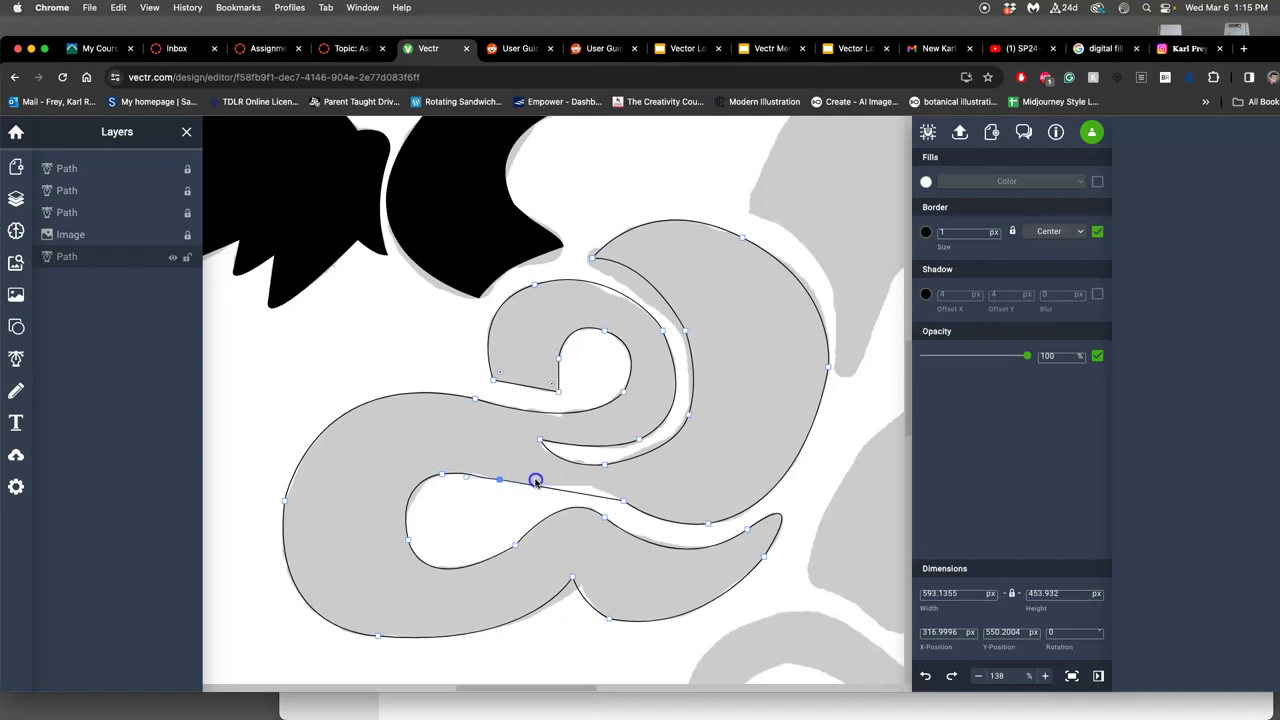
{"action": "left_click_drag", "start_coordinate": [536, 479], "coordinate": [606, 478]}
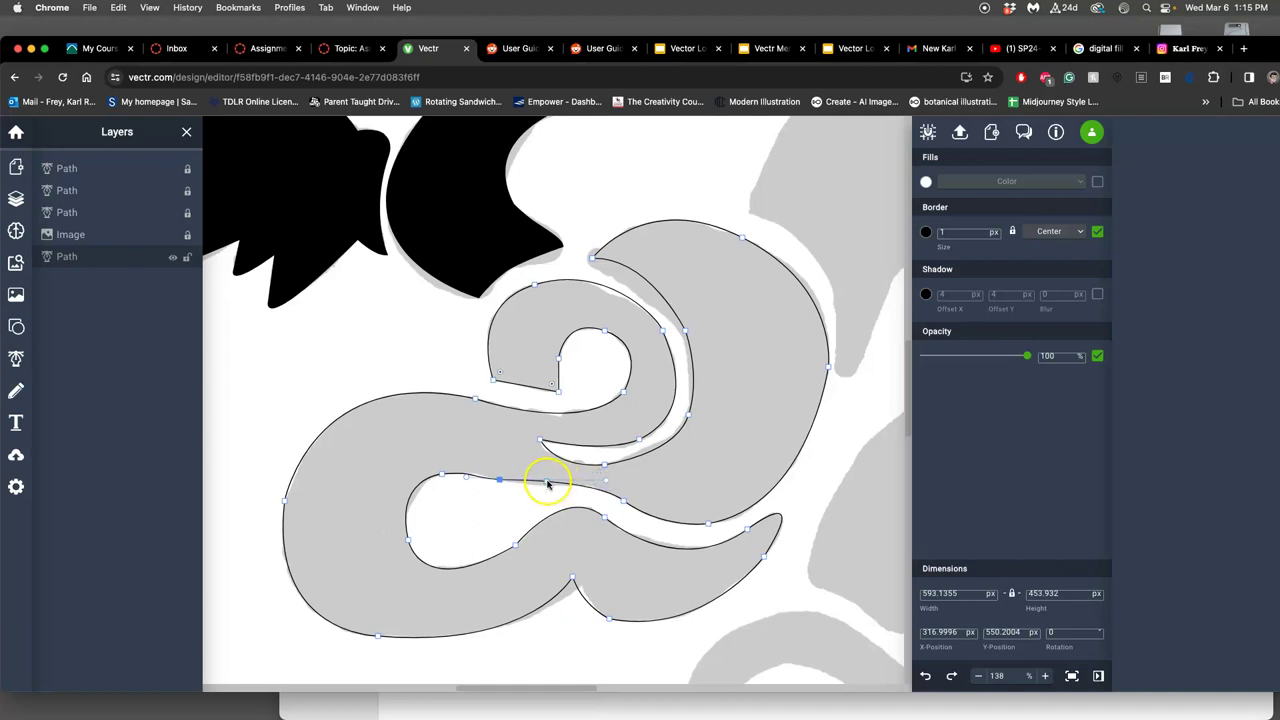
{"action": "left_click_drag", "start_coordinate": [548, 482], "coordinate": [548, 482]}
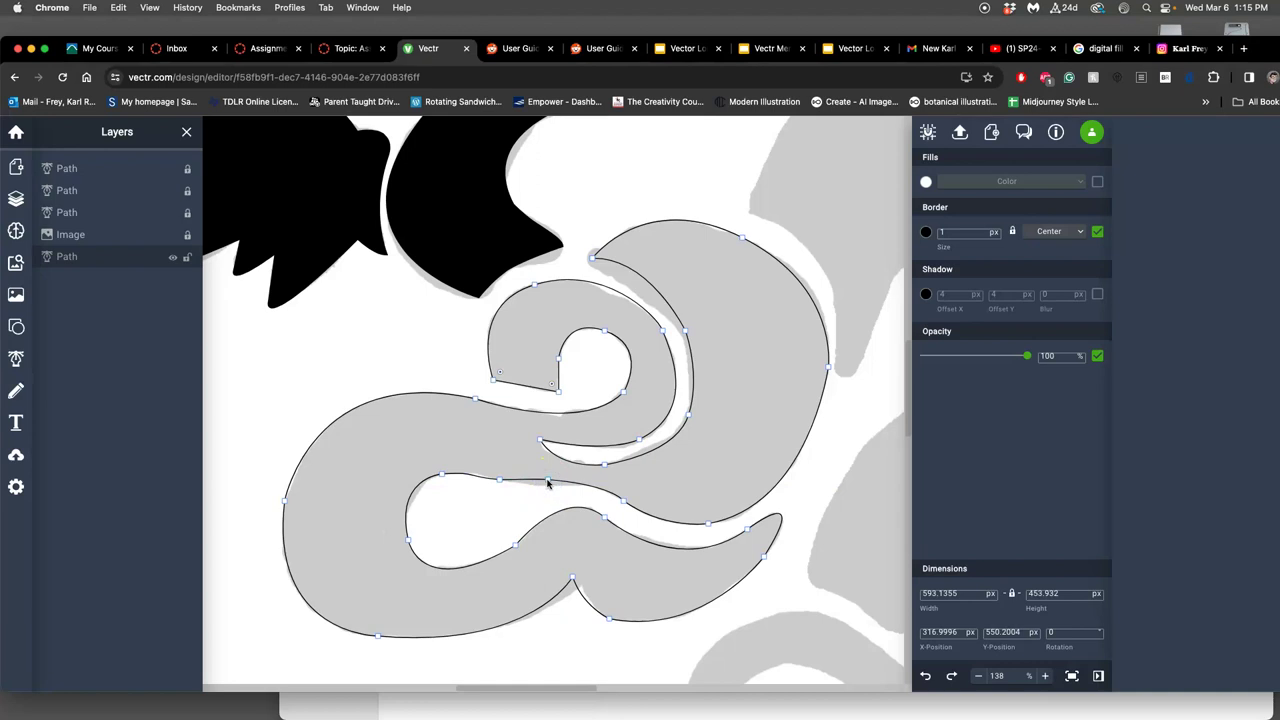
{"action": "left_click_drag", "start_coordinate": [596, 484], "coordinate": [589, 486]}
{"action": "left_click_drag", "start_coordinate": [545, 482], "coordinate": [609, 492]}
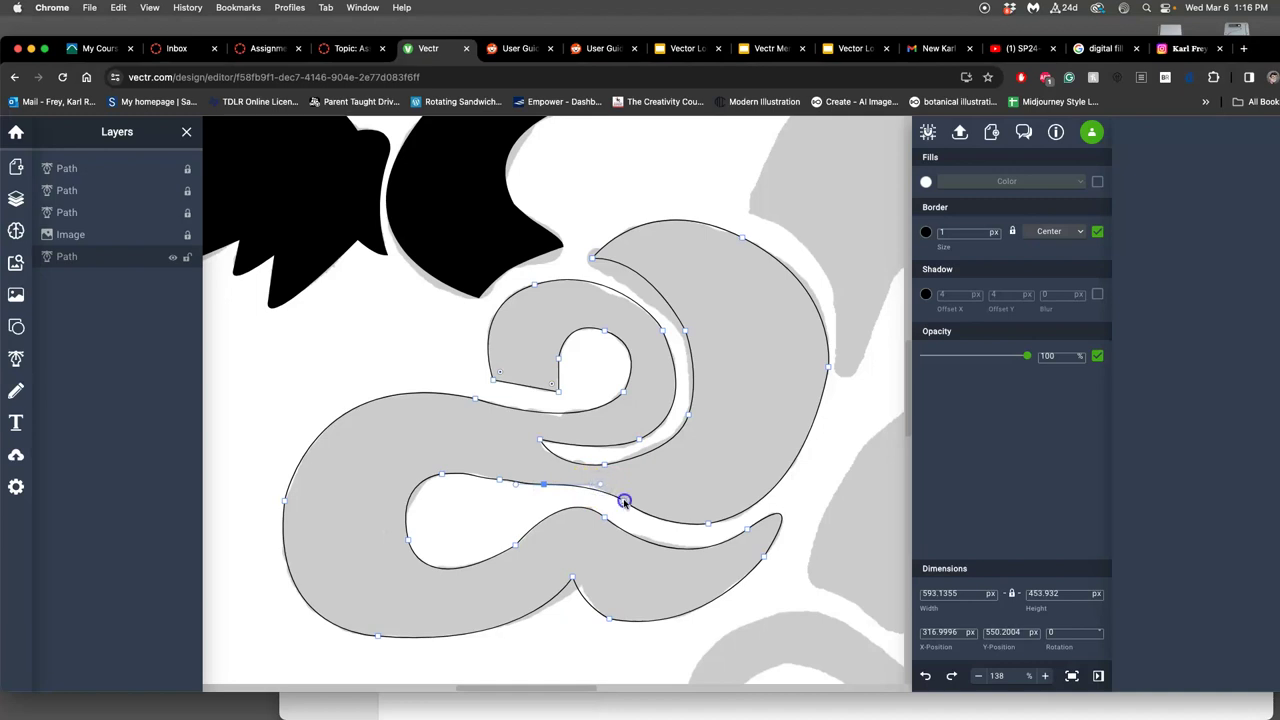
{"action": "left_click_drag", "start_coordinate": [624, 501], "coordinate": [630, 504]}
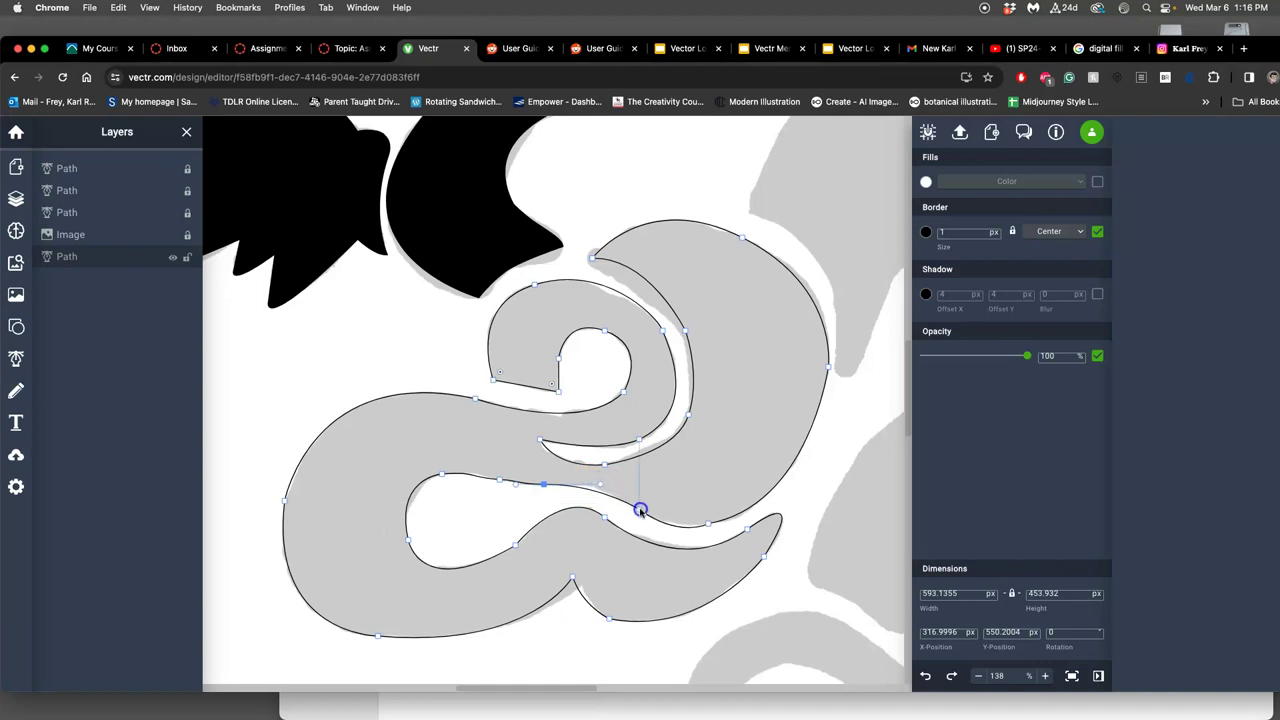
Adjust the next lower-band node's handles to bend the segment along the sketch
{"action": "left_click", "coordinate": [708, 523]}
{"action": "left_click", "coordinate": [809, 506]}
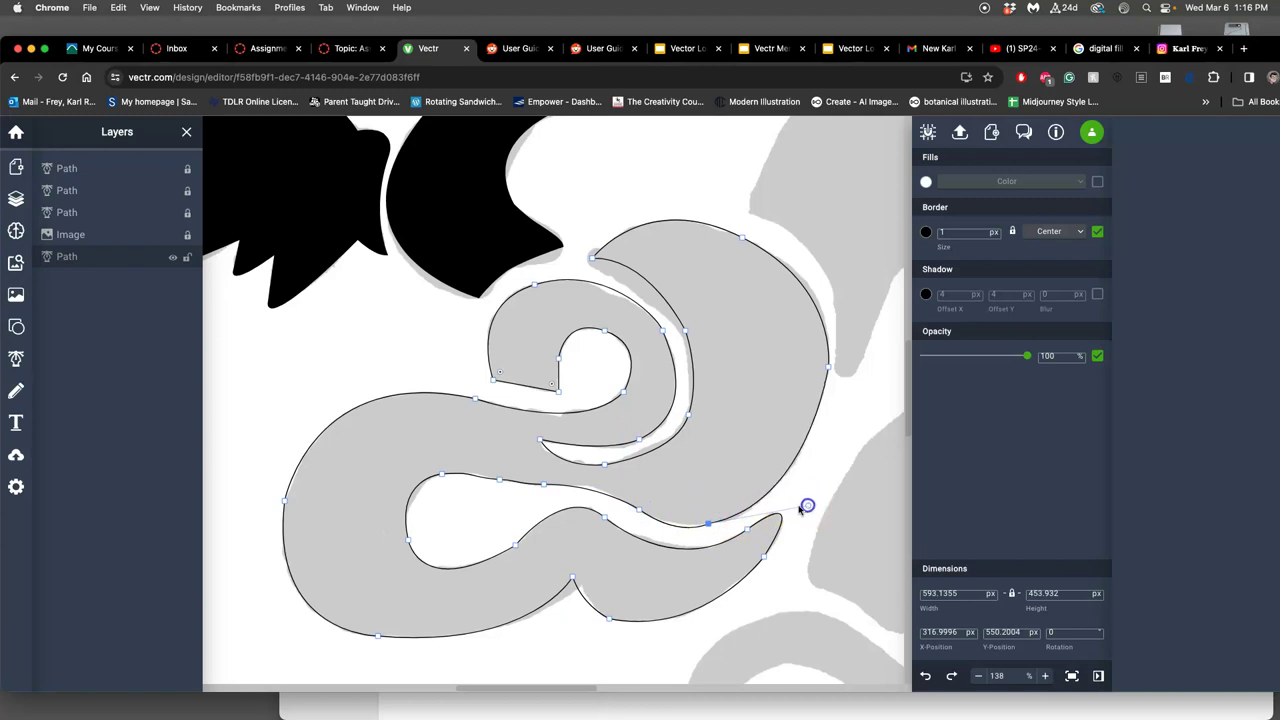
{"action": "left_click", "coordinate": [641, 510]}
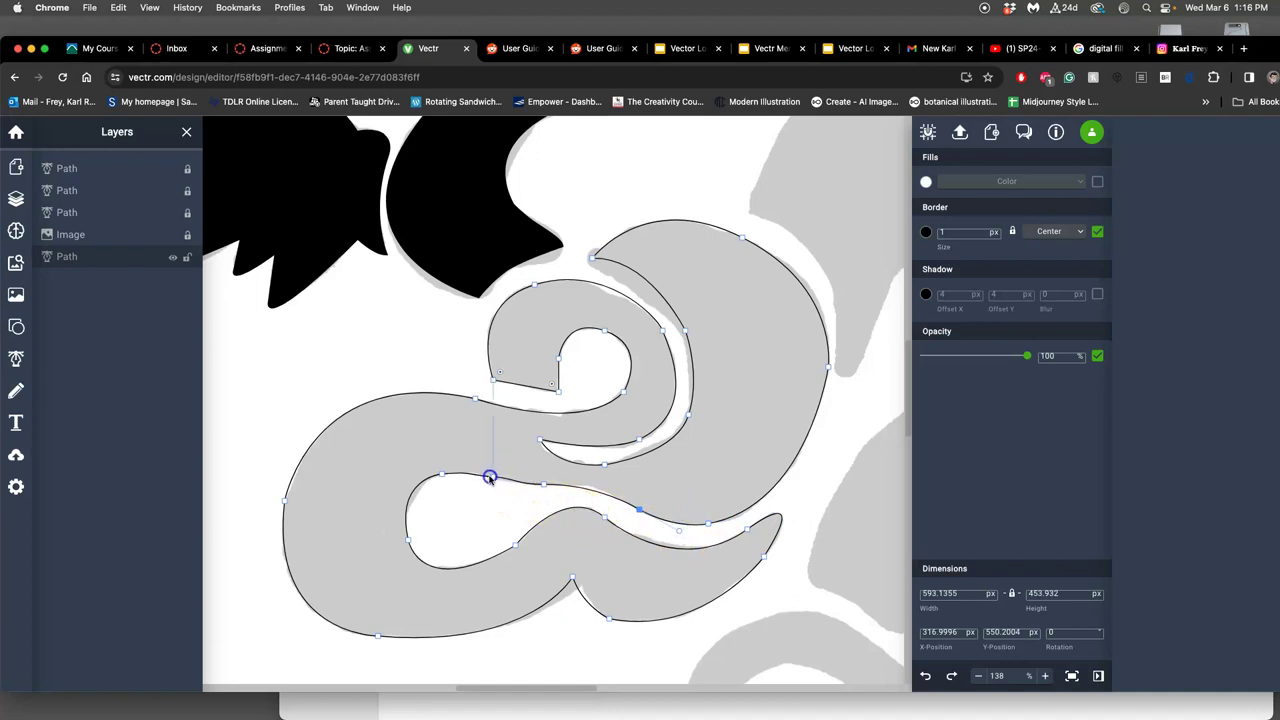
{"action": "left_click_drag", "start_coordinate": [443, 476], "coordinate": [485, 472]}
{"action": "left_click", "coordinate": [510, 470]}
{"action": "left_click_drag", "start_coordinate": [511, 470], "coordinate": [515, 546]}
Shape a pointed bump at the bottom of the loop and refine its curve
{"action": "left_click", "coordinate": [424, 598]}
{"action": "left_click_drag", "start_coordinate": [418, 602], "coordinate": [424, 605]}
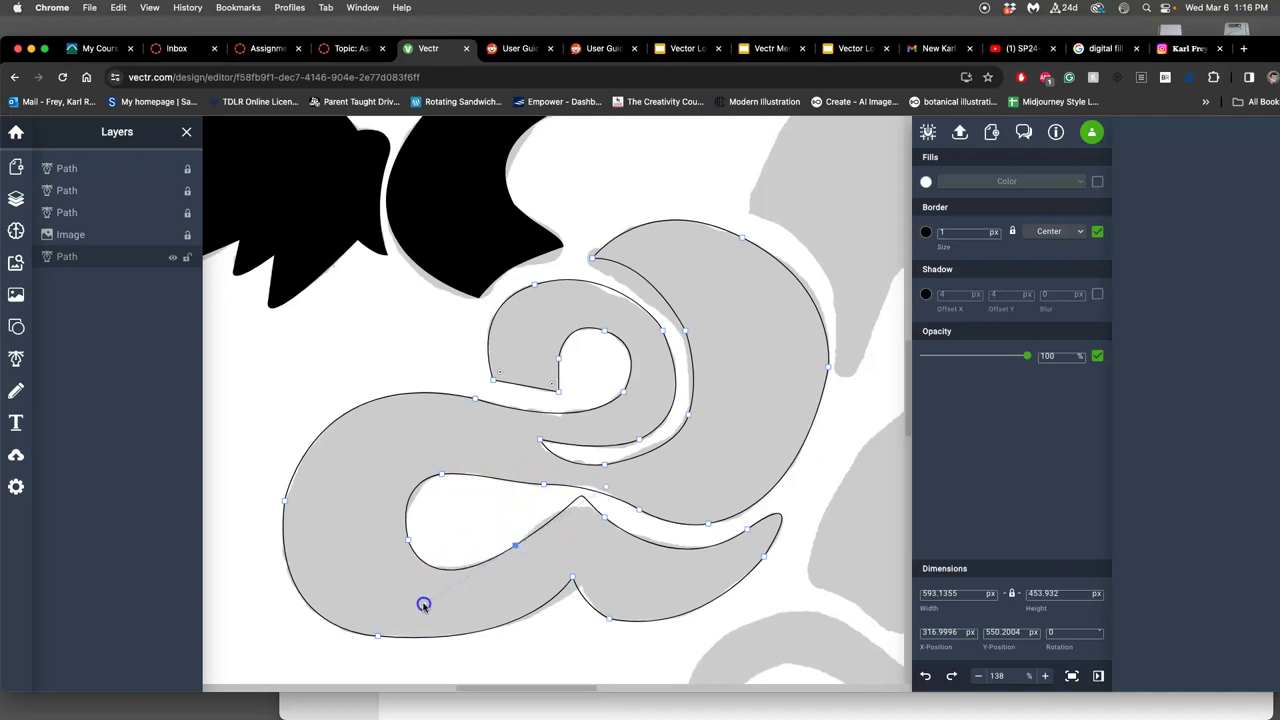
{"action": "left_click", "coordinate": [600, 506]}
{"action": "left_click_drag", "start_coordinate": [596, 500], "coordinate": [551, 513]}
{"action": "left_click", "coordinate": [581, 531]}
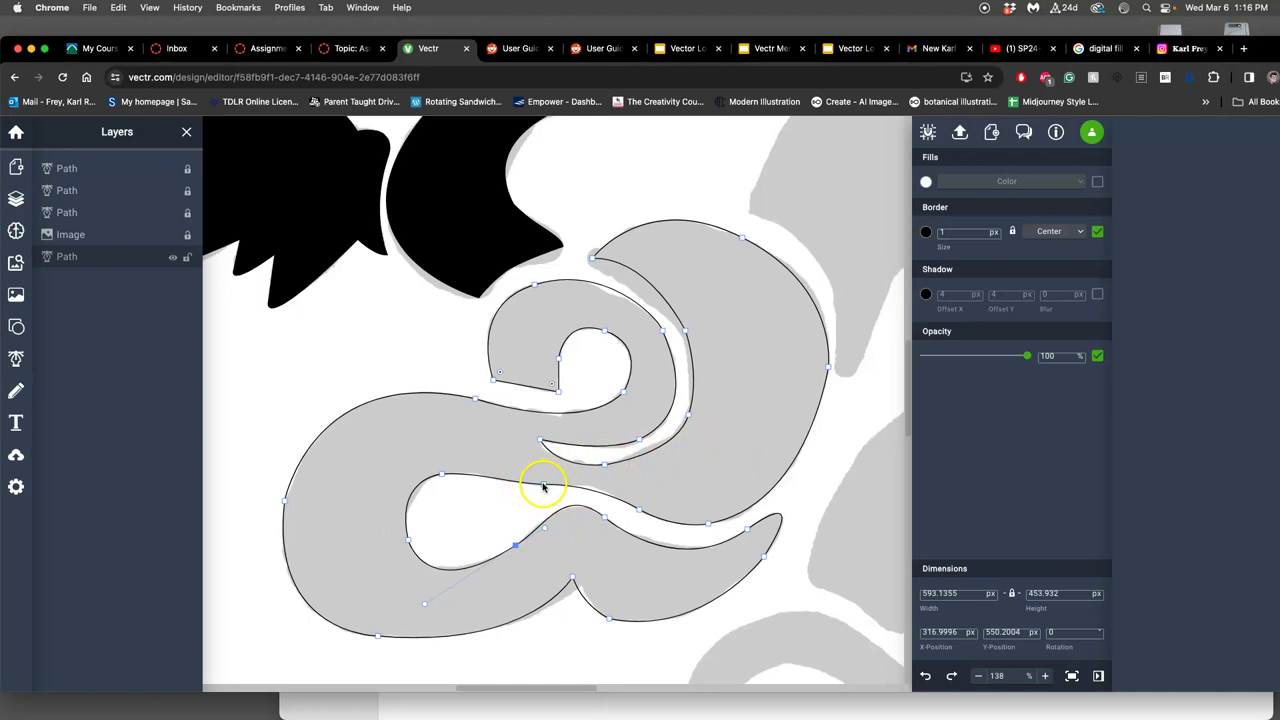
Fill the tail with black (#000000) and no border, then hide the sketch image and move it to the bottom
{"action": "left_click", "coordinate": [810, 488]}
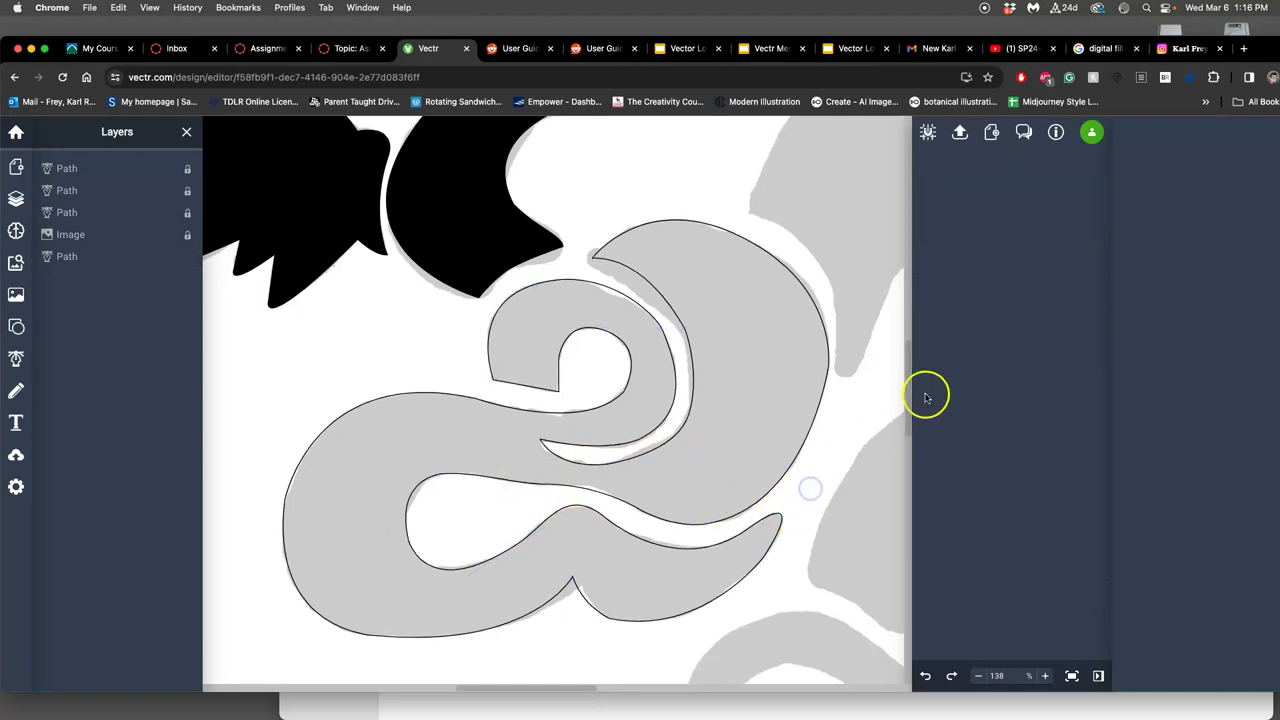
{"action": "left_click", "coordinate": [687, 420]}
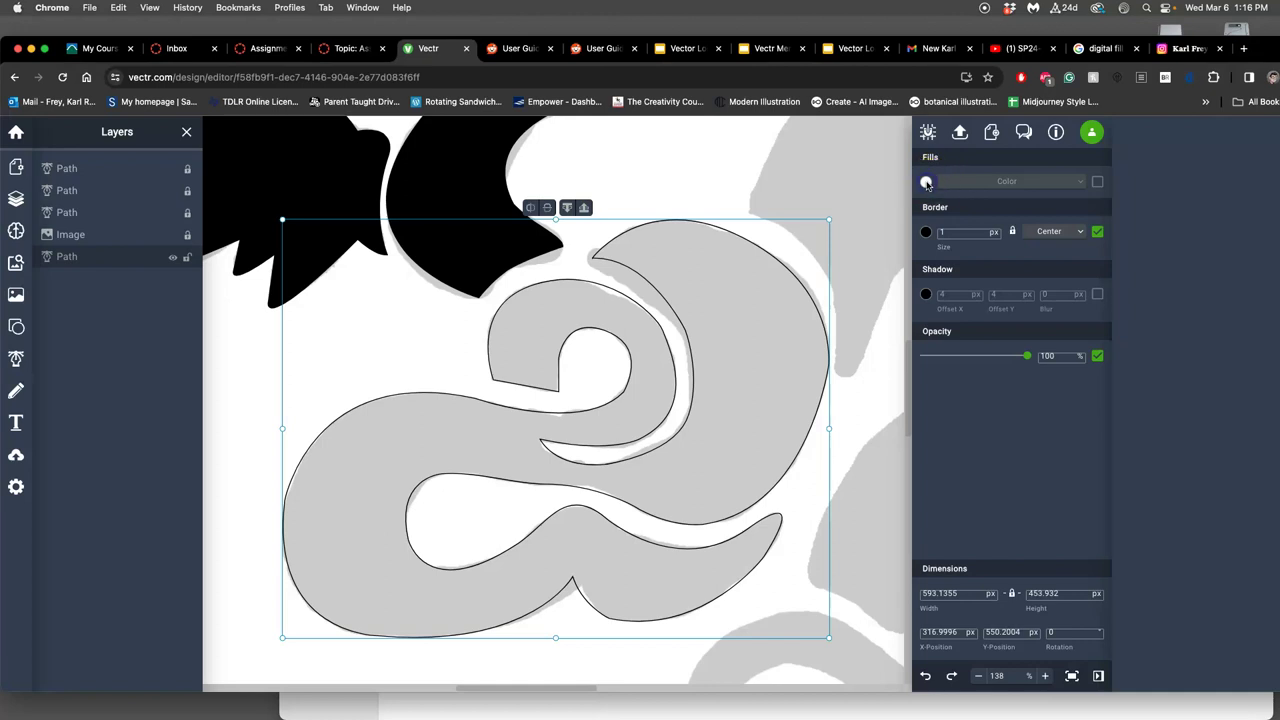
{"action": "left_click", "coordinate": [1097, 181]}
{"action": "left_click", "coordinate": [926, 182]}
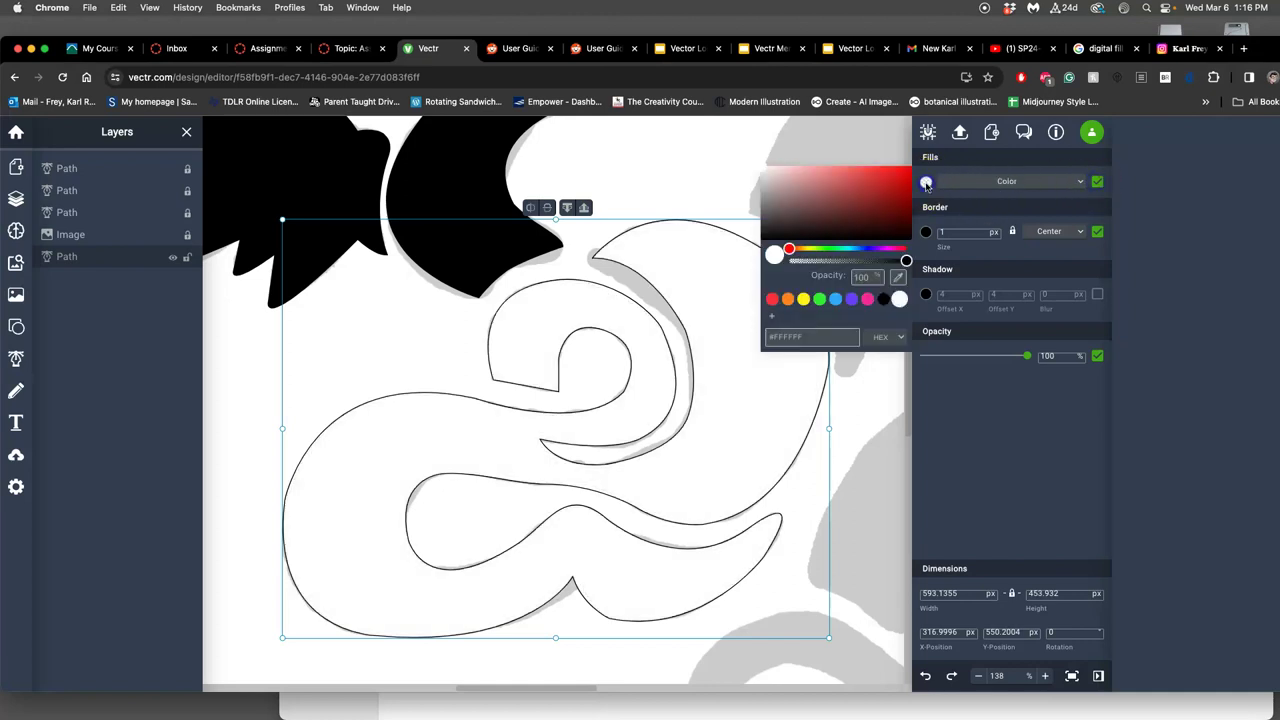
{"action": "left_click", "coordinate": [884, 299]}
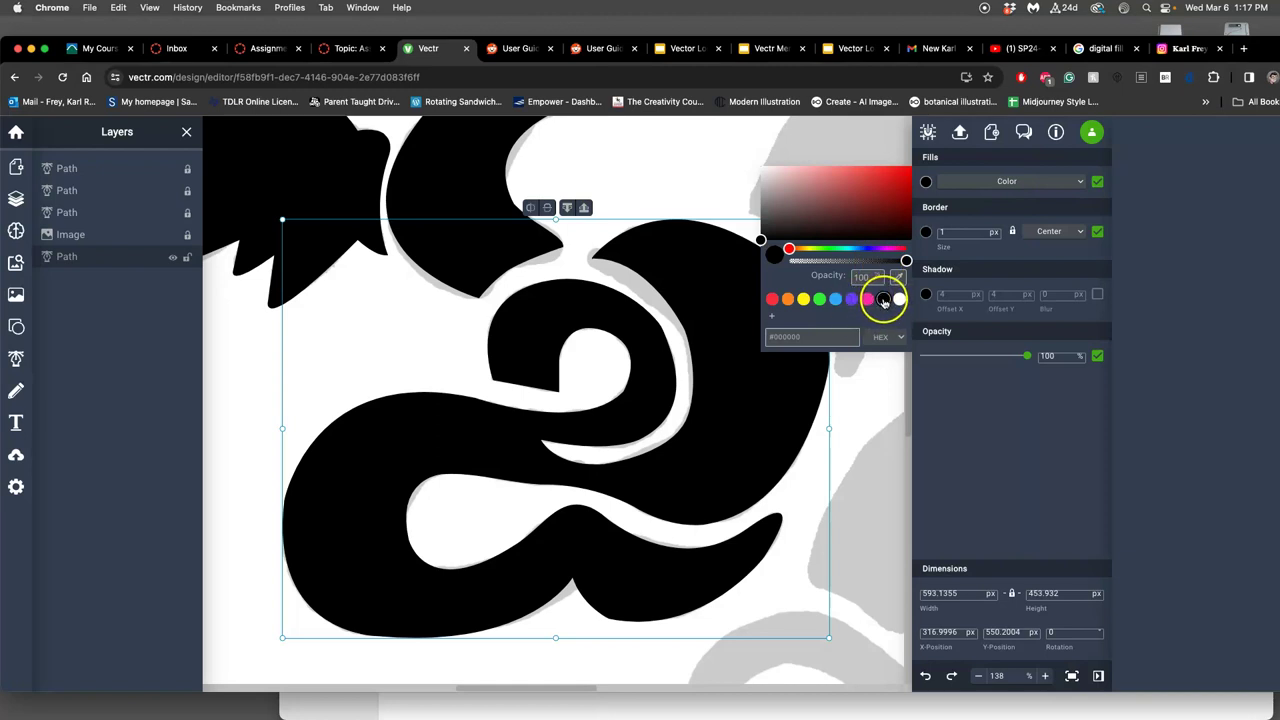
{"action": "left_click", "coordinate": [1099, 232]}
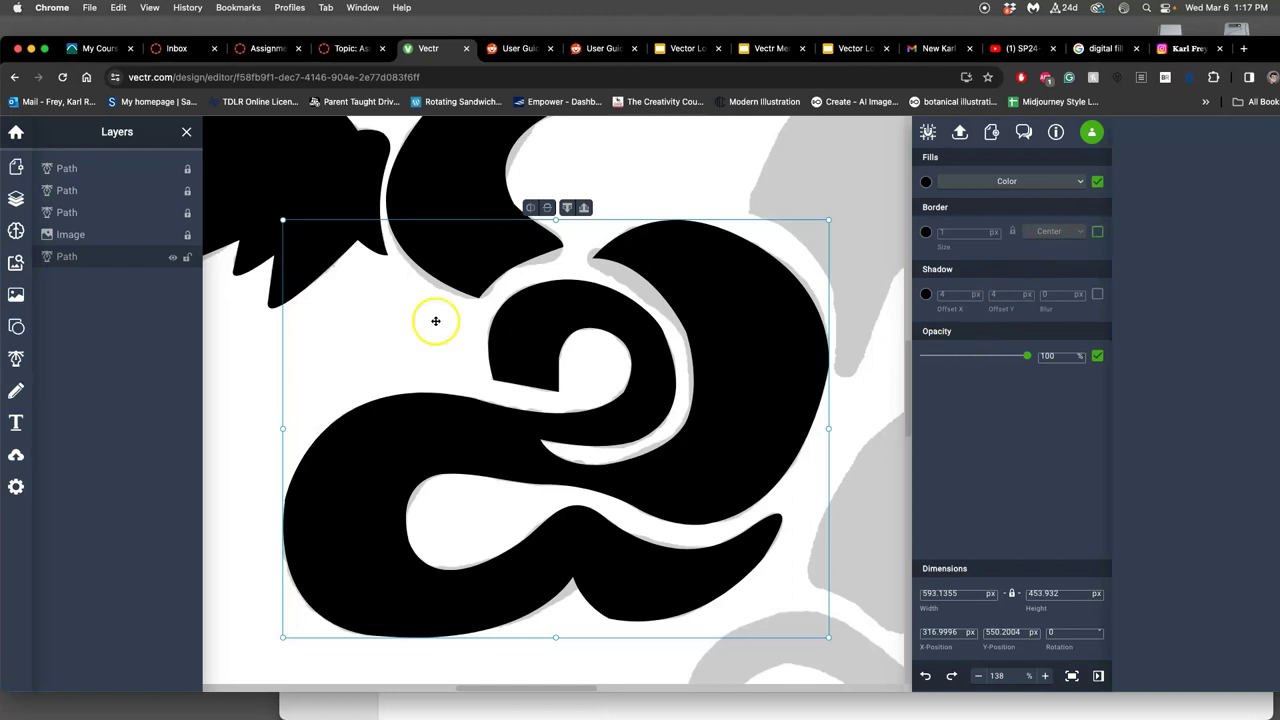
{"action": "left_click", "coordinate": [171, 235]}
{"action": "left_click_drag", "start_coordinate": [100, 243], "coordinate": [100, 263]}
Zoom out to 56% to view the whole black dragon
{"action": "scroll", "coordinate": [249, 274], "scroll_direction": "down", "scroll_amount": 5}
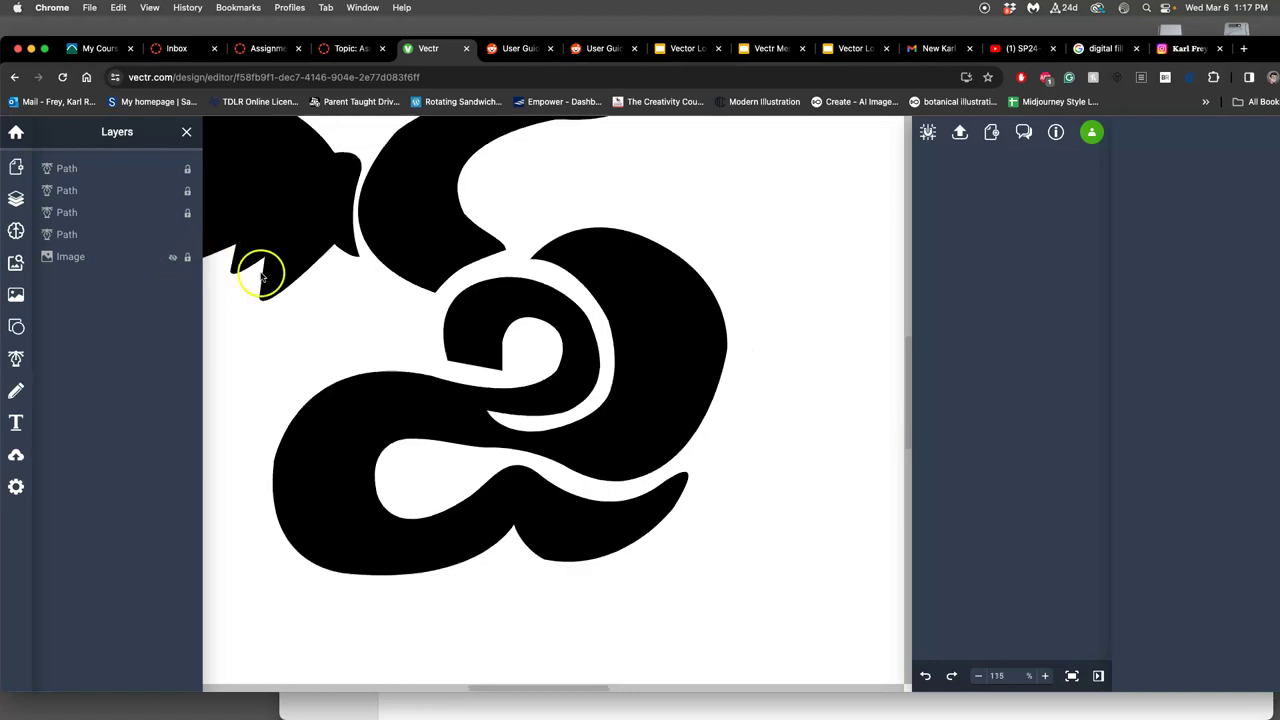
{"action": "scroll", "coordinate": [477, 328], "scroll_direction": "left", "scroll_amount": 5}
{"action": "scroll", "coordinate": [477, 328], "scroll_direction": "down", "scroll_amount": 2}
{"action": "left_click", "coordinate": [481, 325]}
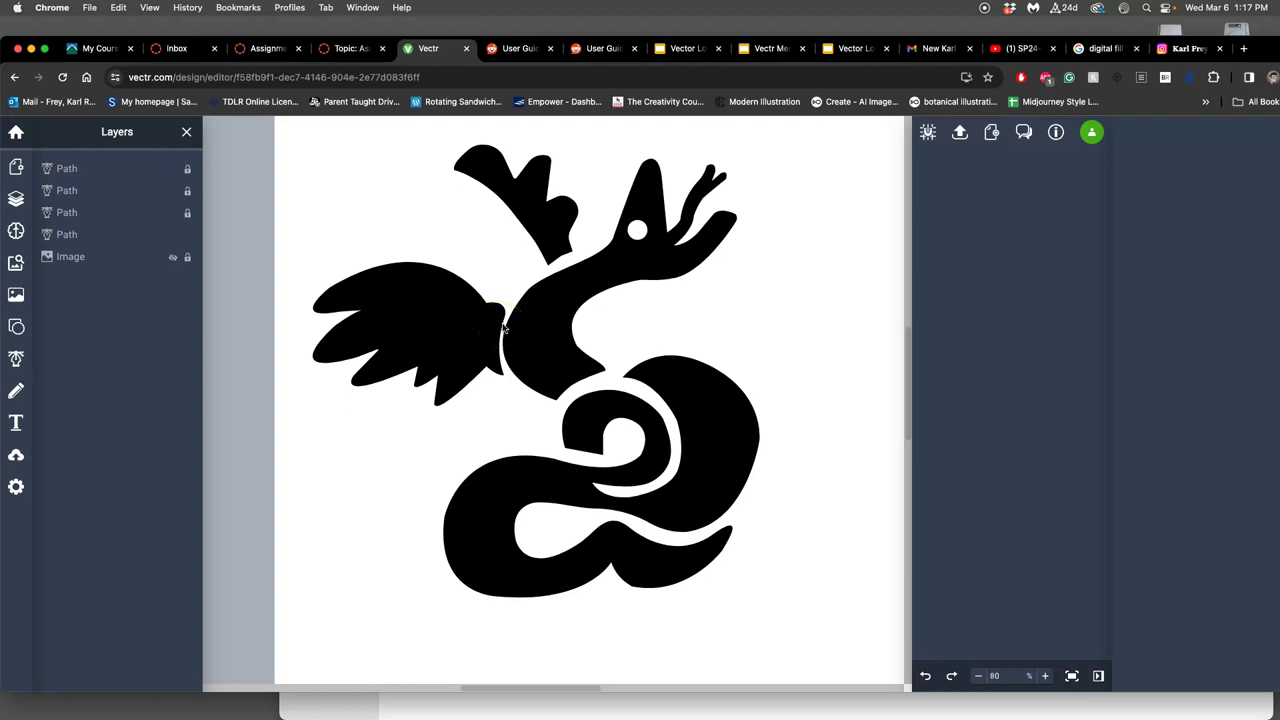
{"action": "scroll", "coordinate": [494, 330], "scroll_direction": "up", "scroll_amount": 1}
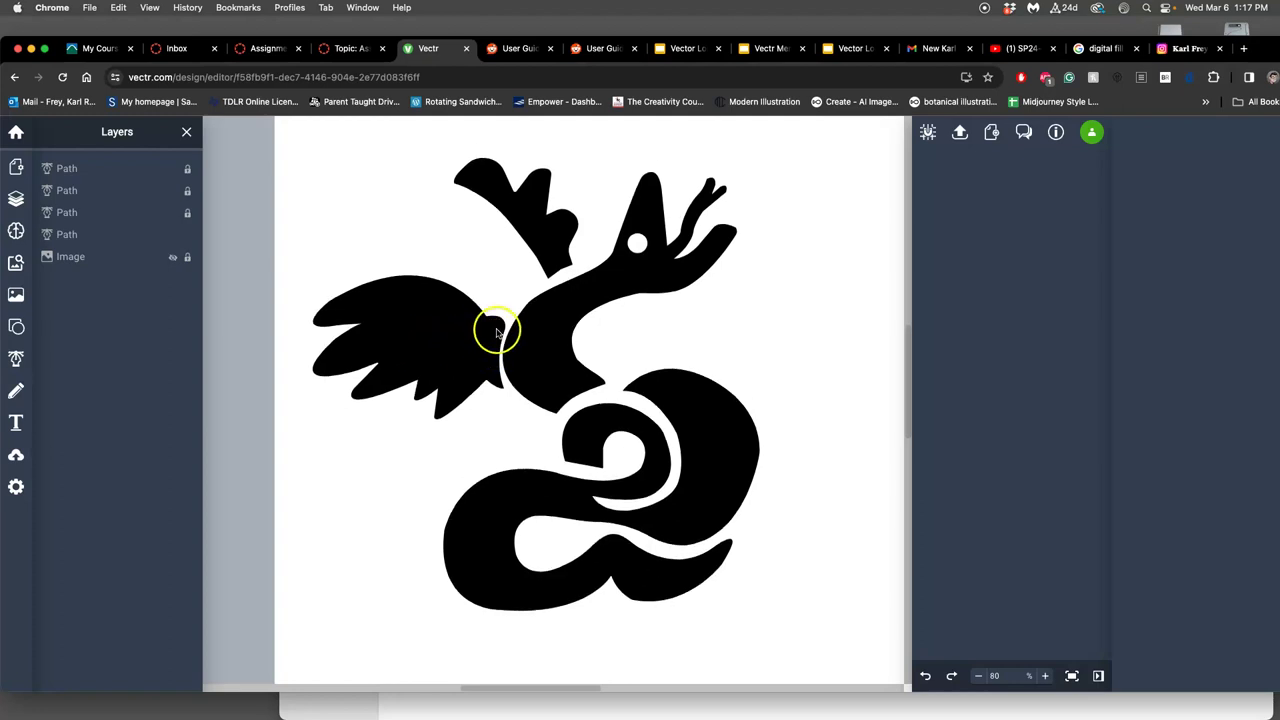
{"action": "scroll", "coordinate": [497, 333], "scroll_direction": "down", "scroll_amount": 2}
{"action": "scroll", "coordinate": [652, 331], "scroll_direction": "up", "scroll_amount": 1}
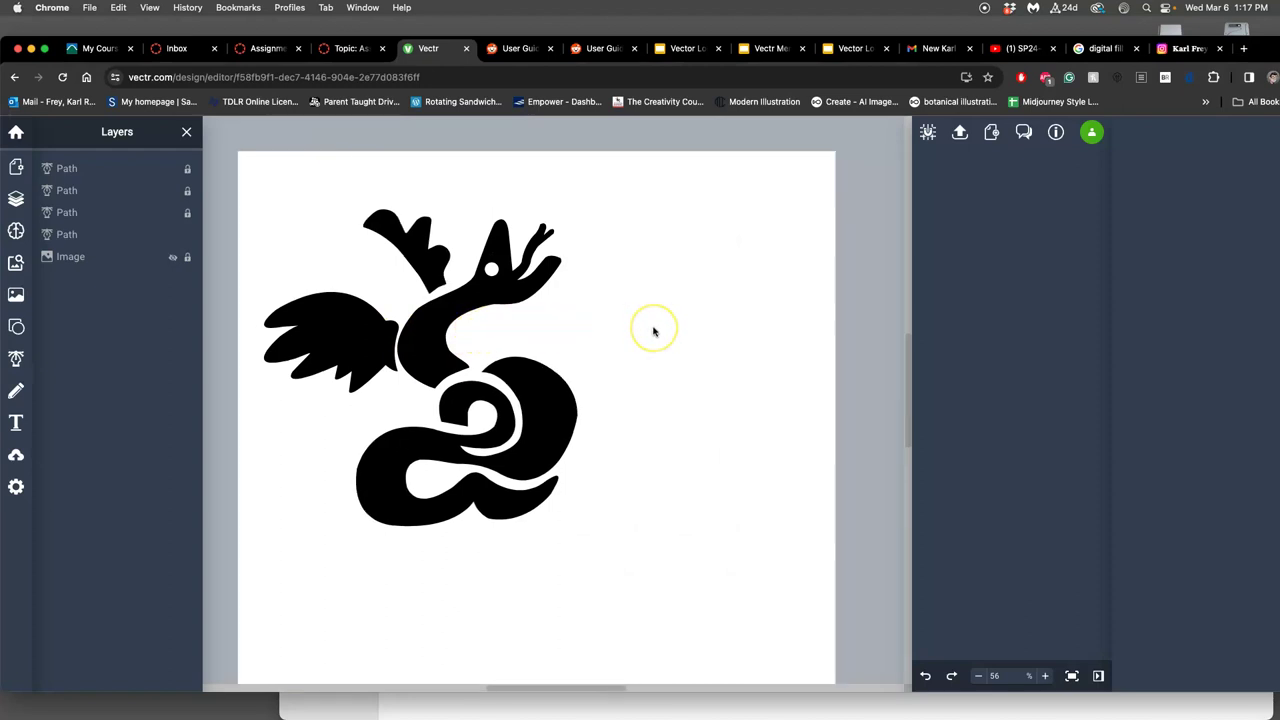
{"action": "scroll", "coordinate": [654, 331], "scroll_direction": "left", "scroll_amount": 3}
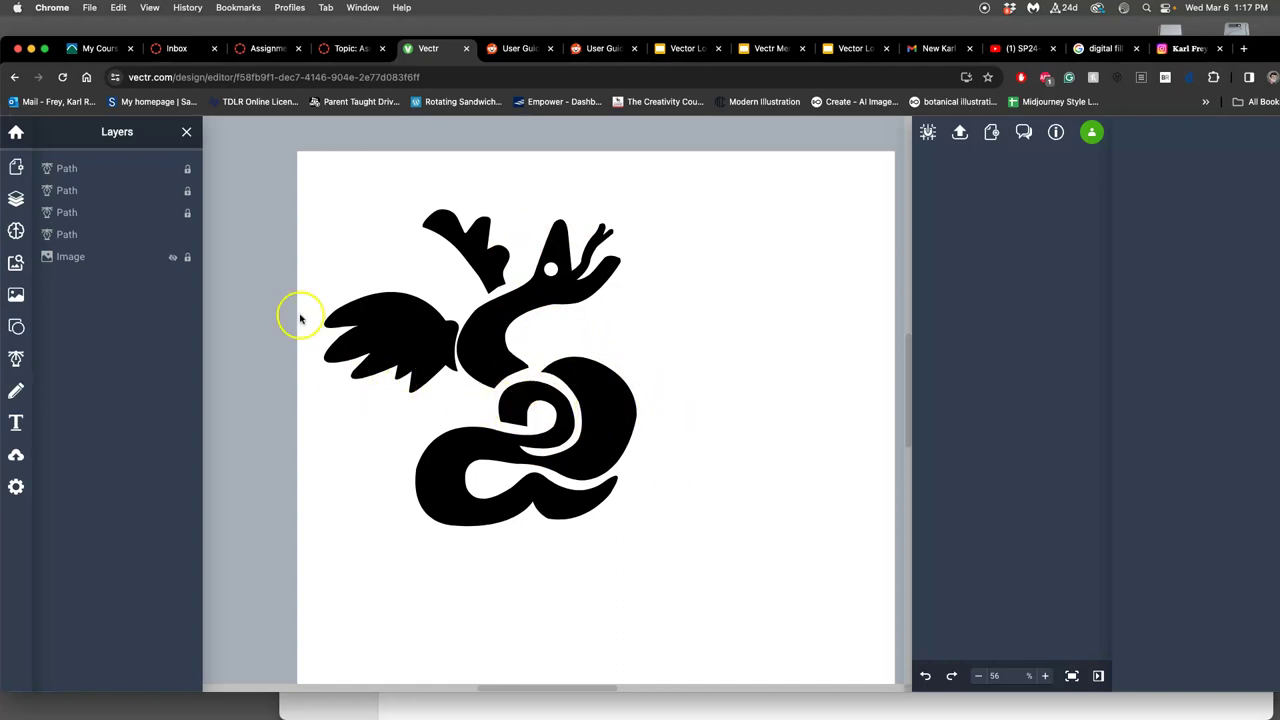
Toggle the sketch layer's visibility on, off and on again to compare it with the dragon
{"action": "left_click", "coordinate": [170, 258]}
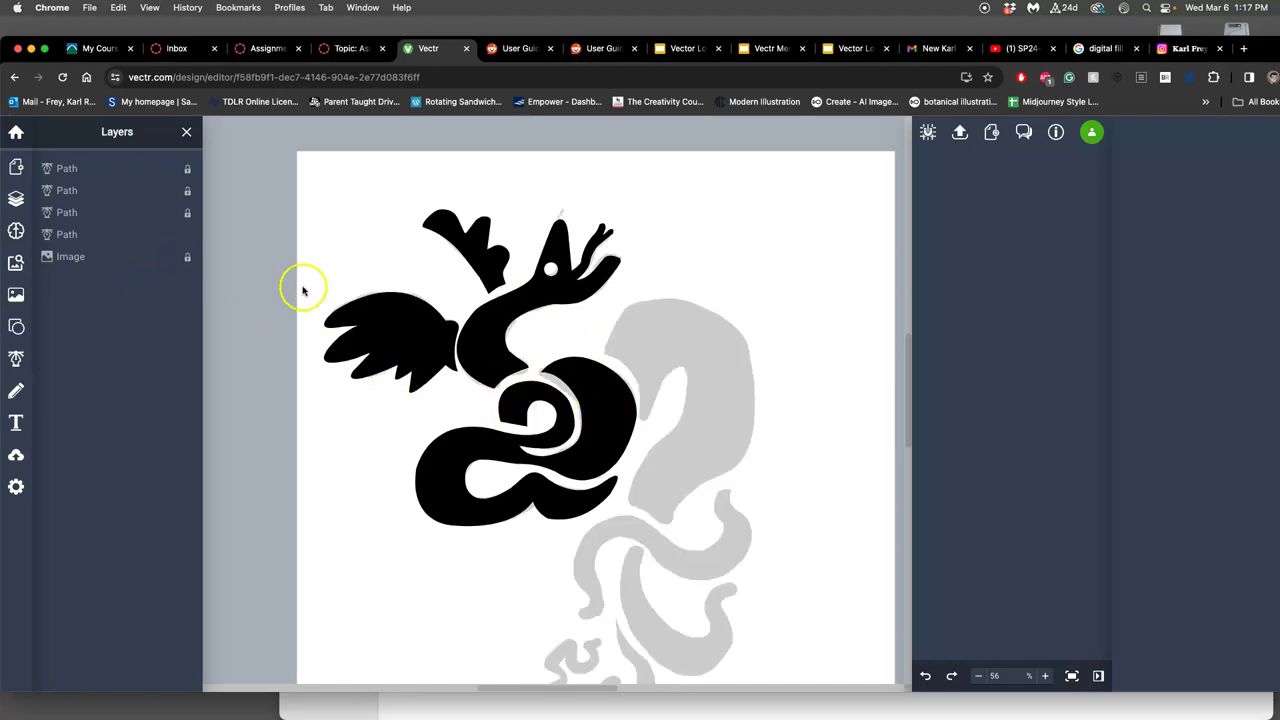
{"action": "scroll", "coordinate": [706, 440], "scroll_direction": "down", "scroll_amount": 2}
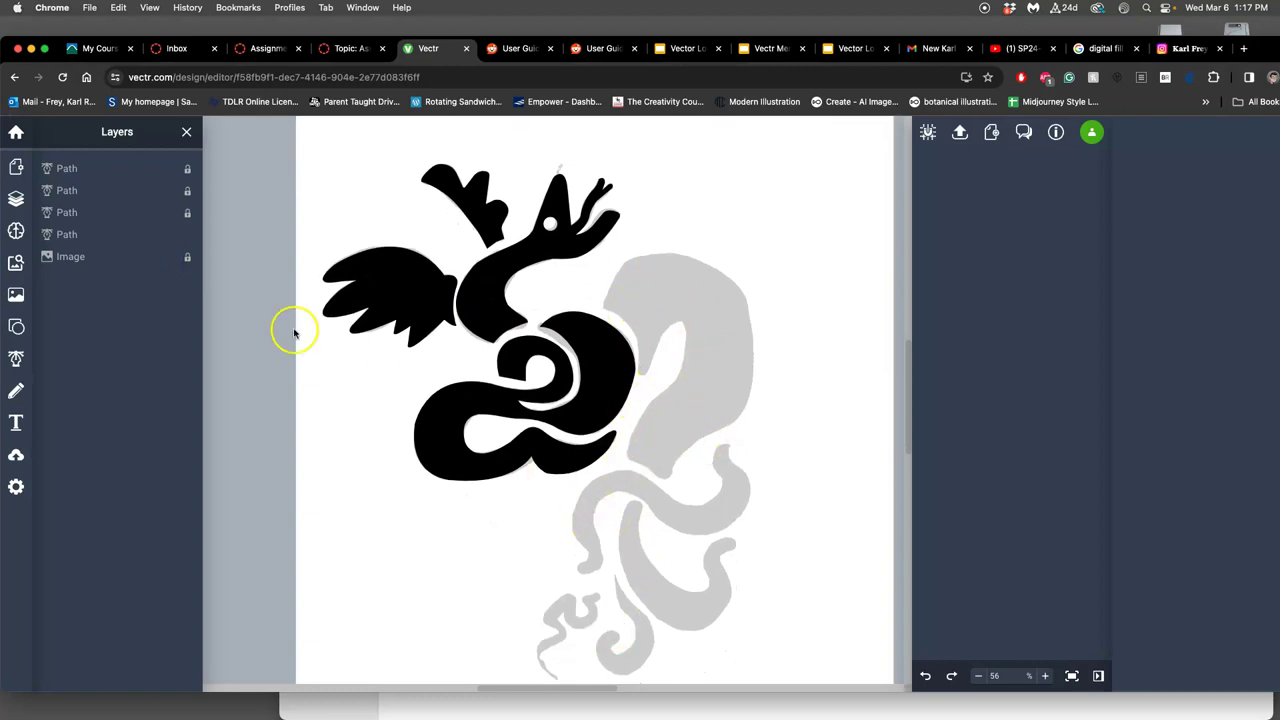
{"action": "left_click", "coordinate": [172, 258]}
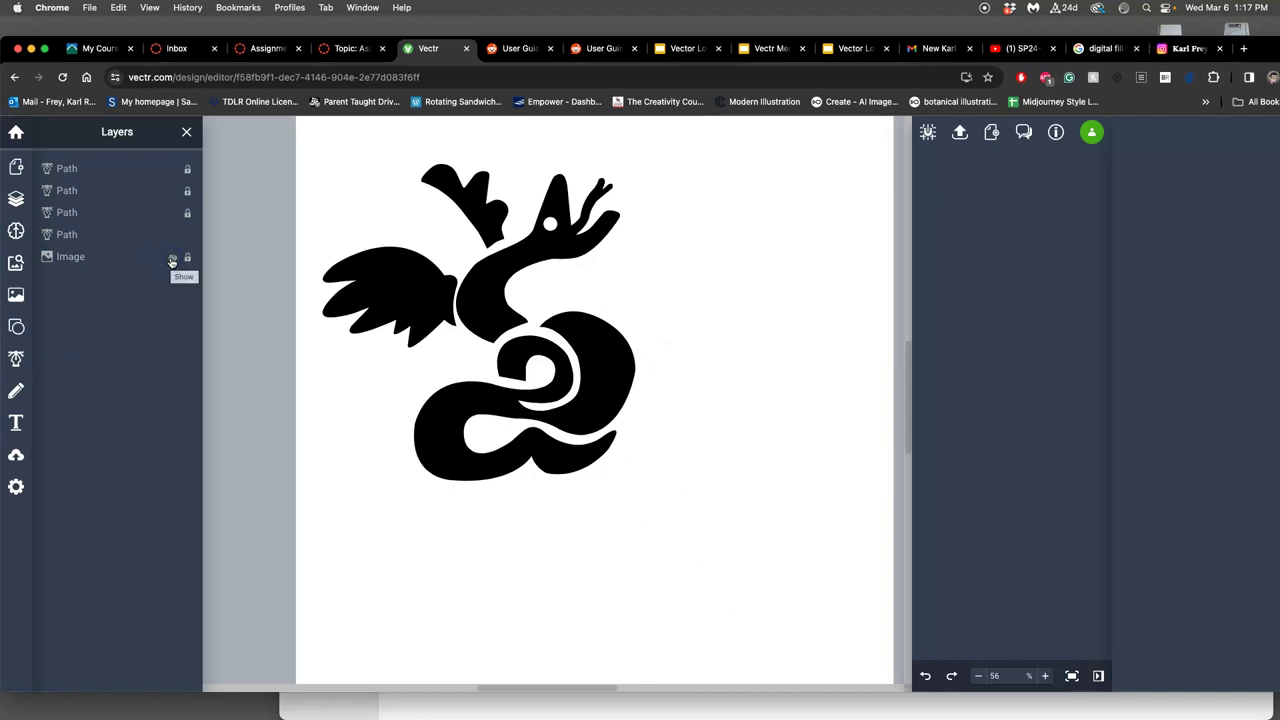
{"action": "left_click", "coordinate": [172, 259]}
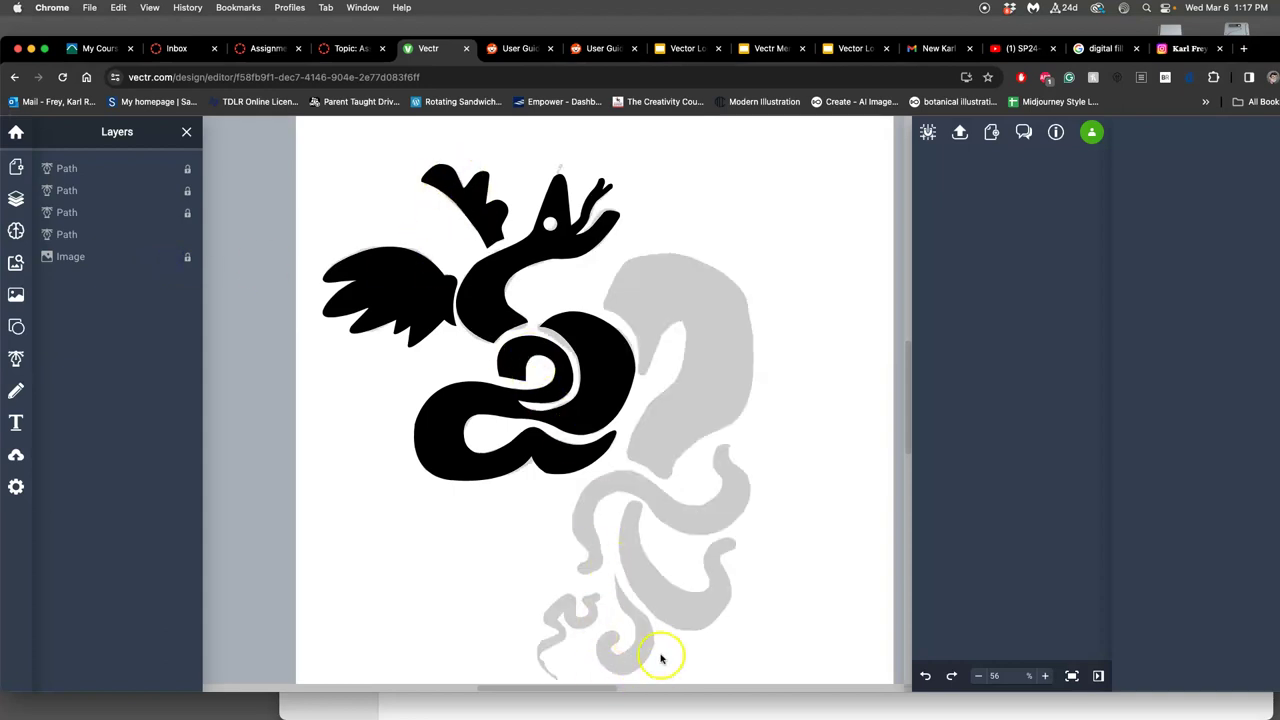